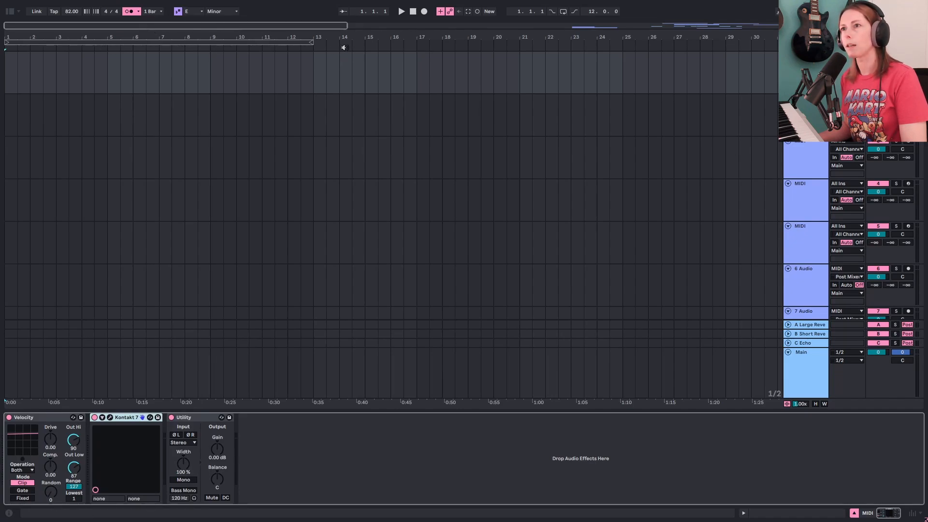
- Set the loop to cover the first four bars and play back the piano parts from the Piano 3 track
{"action": "left_click_drag", "start_coordinate": [310, 41], "coordinate": [111, 41]}
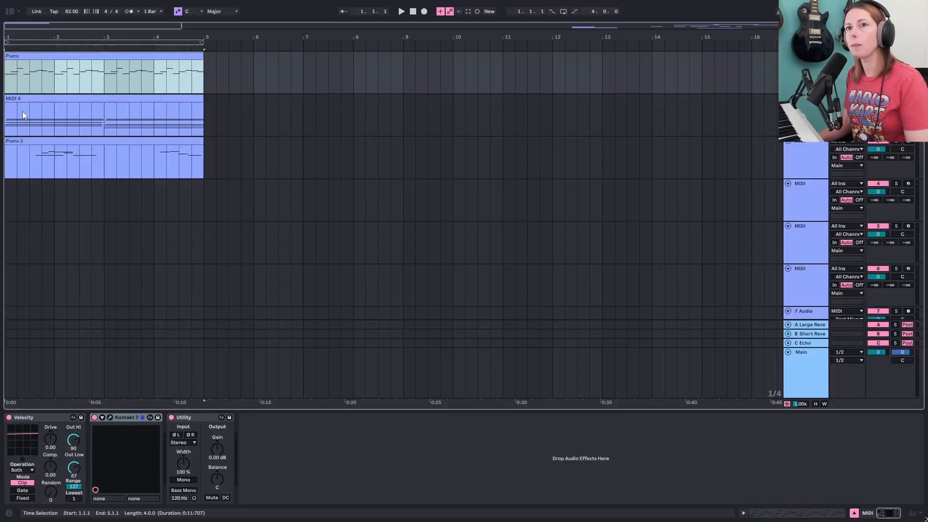
{"action": "left_click", "coordinate": [30, 162]}
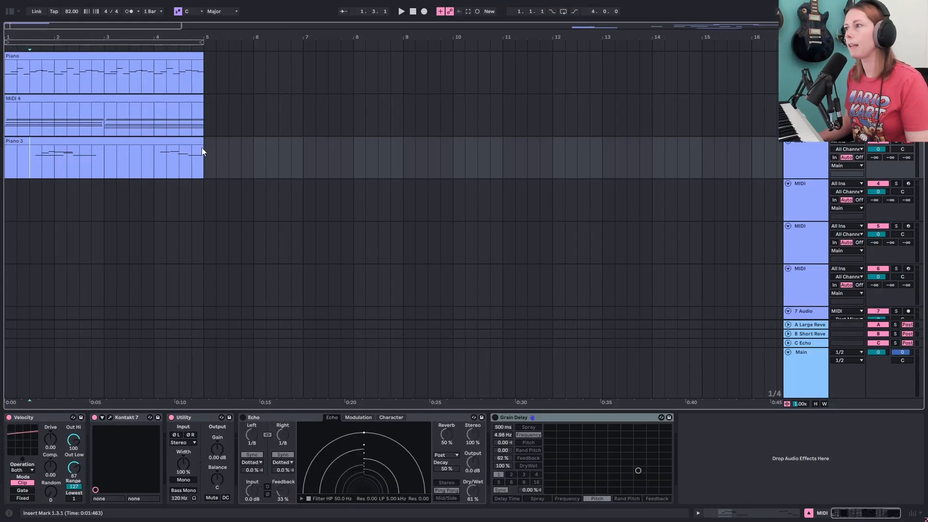
{"action": "key", "text": "space"}
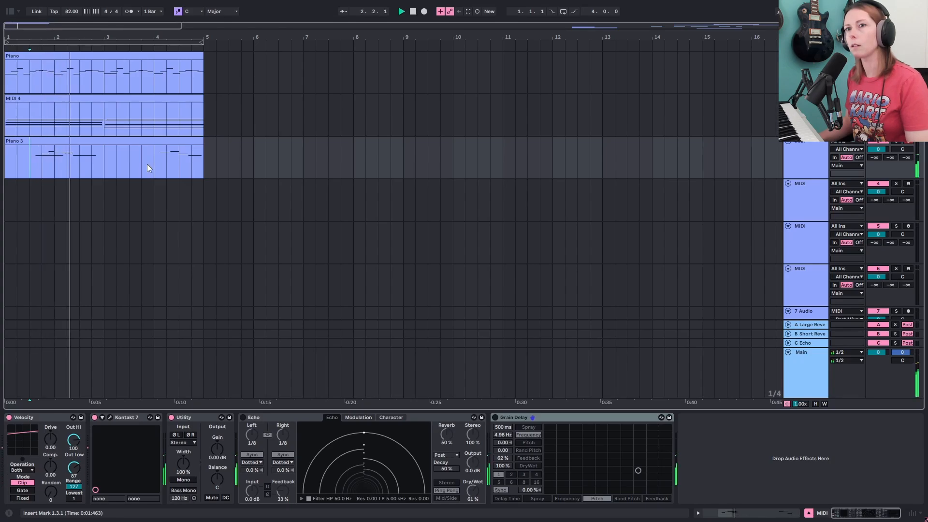
{"action": "left_click", "coordinate": [155, 163]}
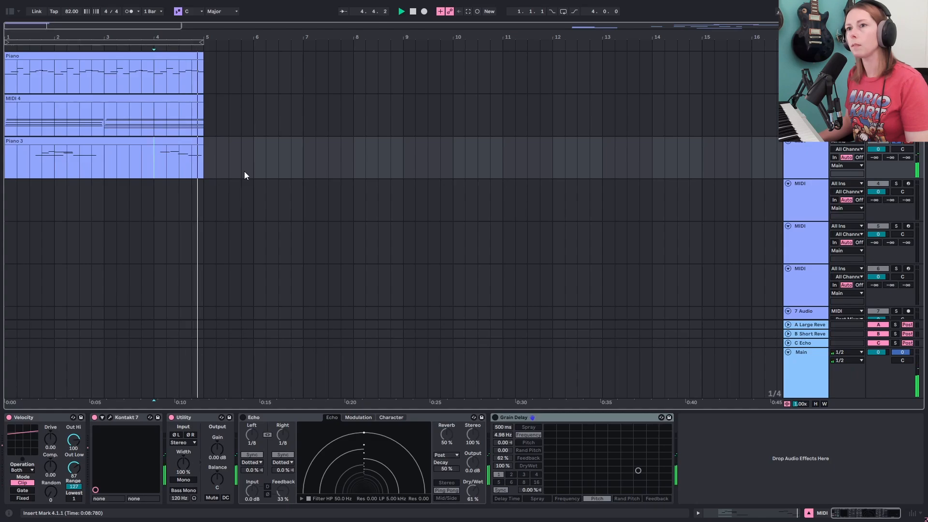
{"action": "key", "text": "space"}
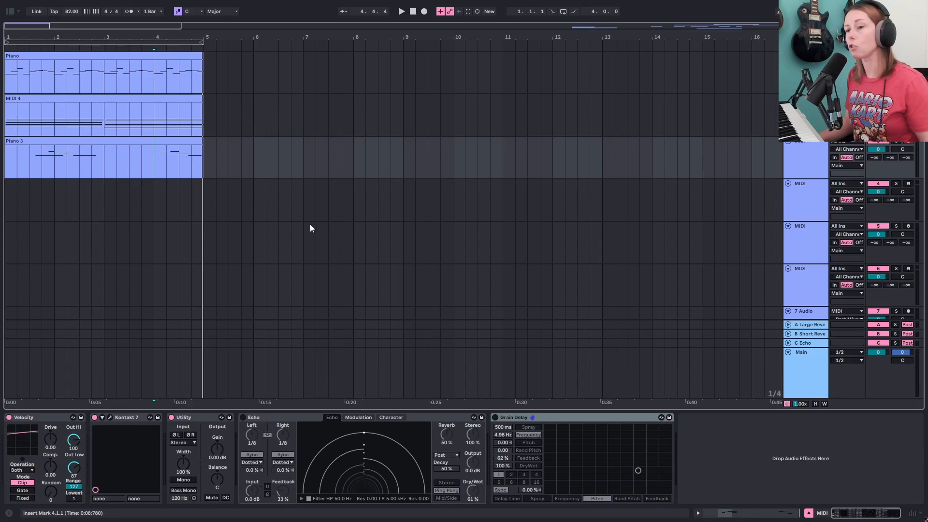
- Turn on the Echo and Grain Delay devices on the Piano 3 track and audition the result
{"action": "left_click", "coordinate": [242, 417]}
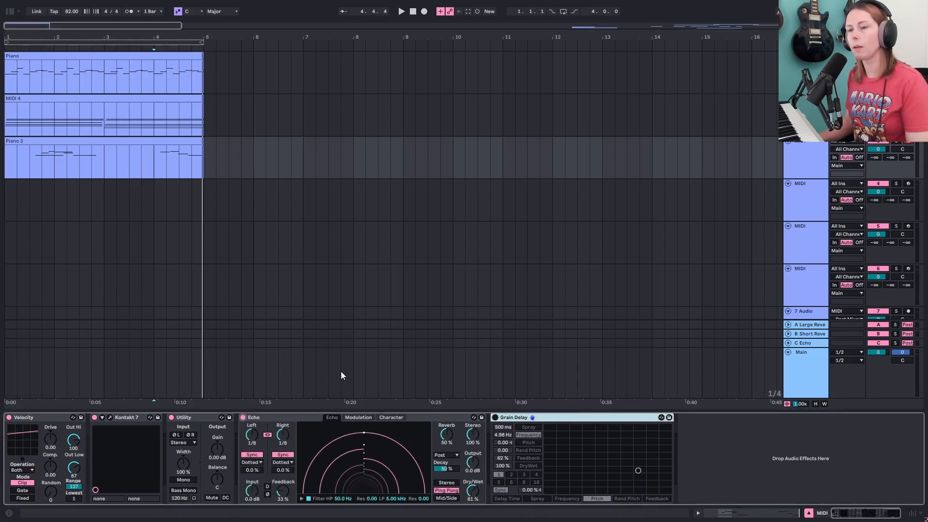
{"action": "left_click", "coordinate": [32, 170]}
{"action": "key", "text": "space"}
{"action": "key", "text": "s"}
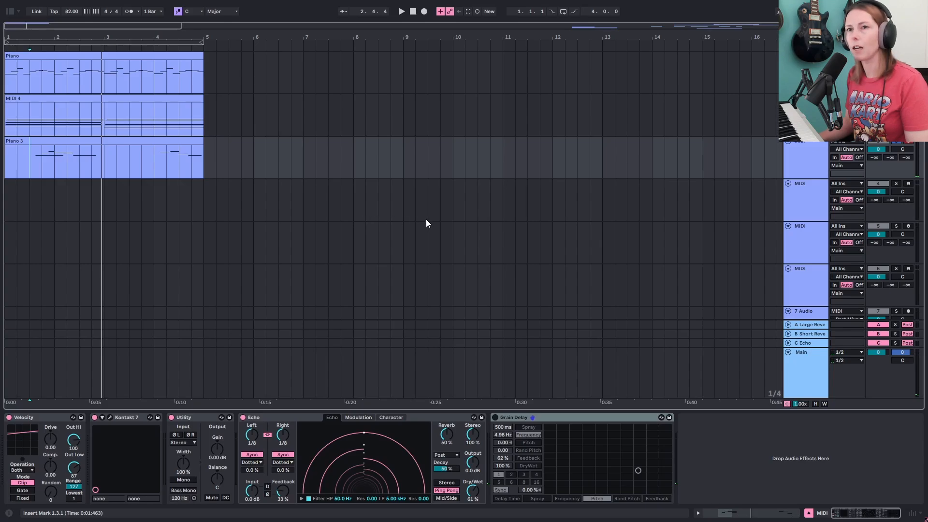
{"action": "left_click", "coordinate": [496, 417]}
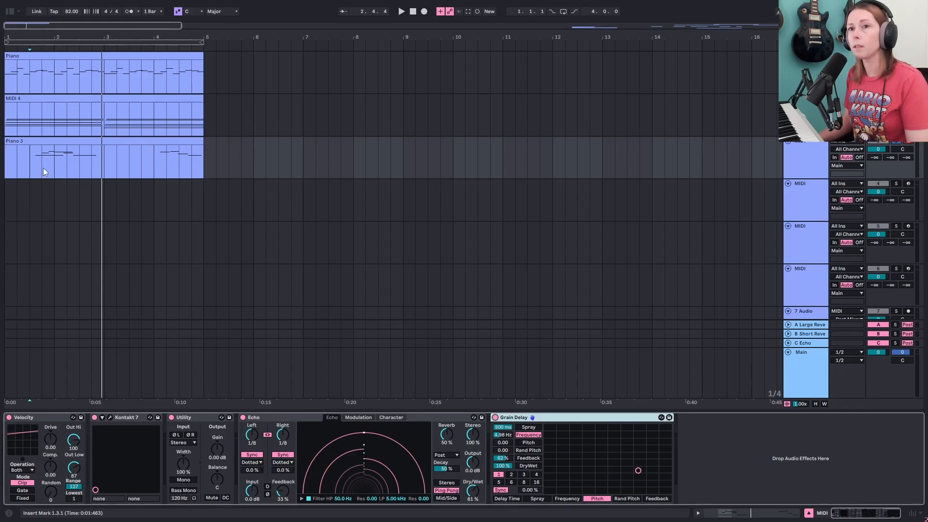
- Play the arrangement from the start and insert a new audio track below the MIDI tracks
{"action": "left_click", "coordinate": [30, 163]}
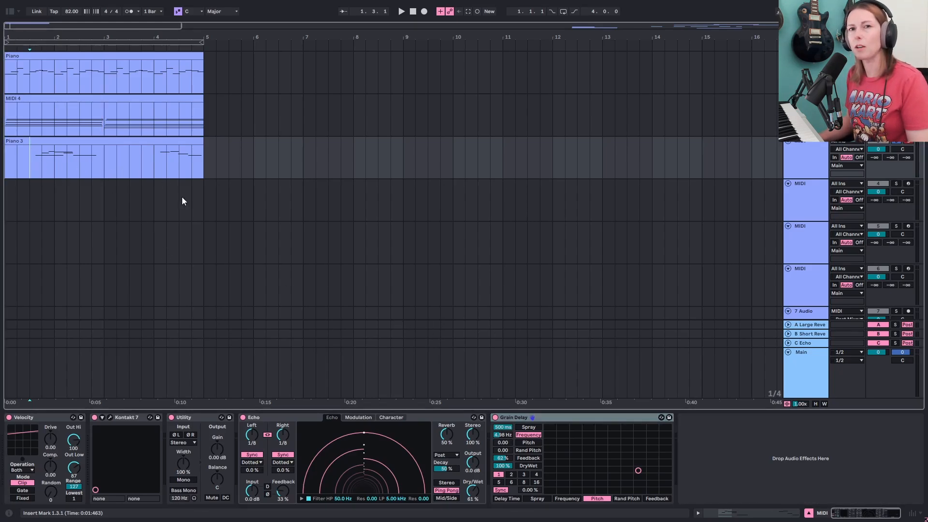
{"action": "key", "text": "space"}
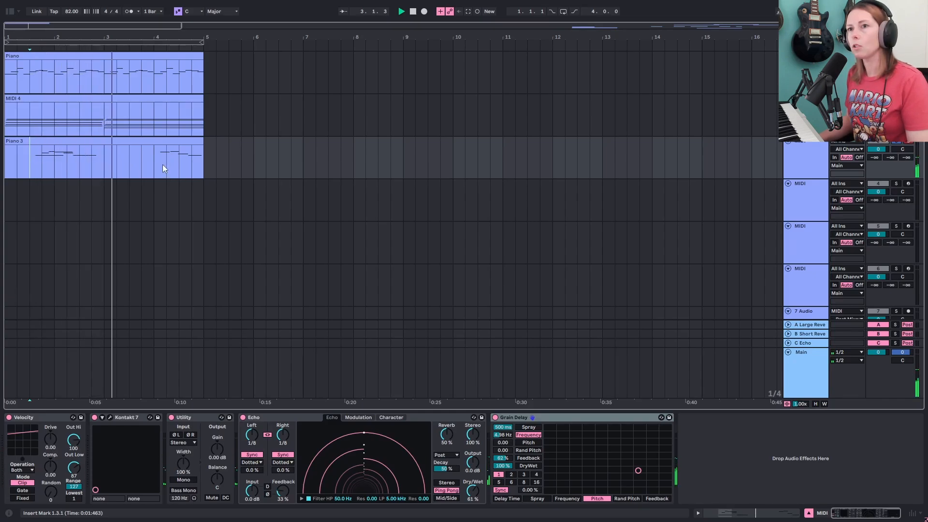
{"action": "right_click", "coordinate": [792, 159]}
{"action": "left_click", "coordinate": [840, 222]}
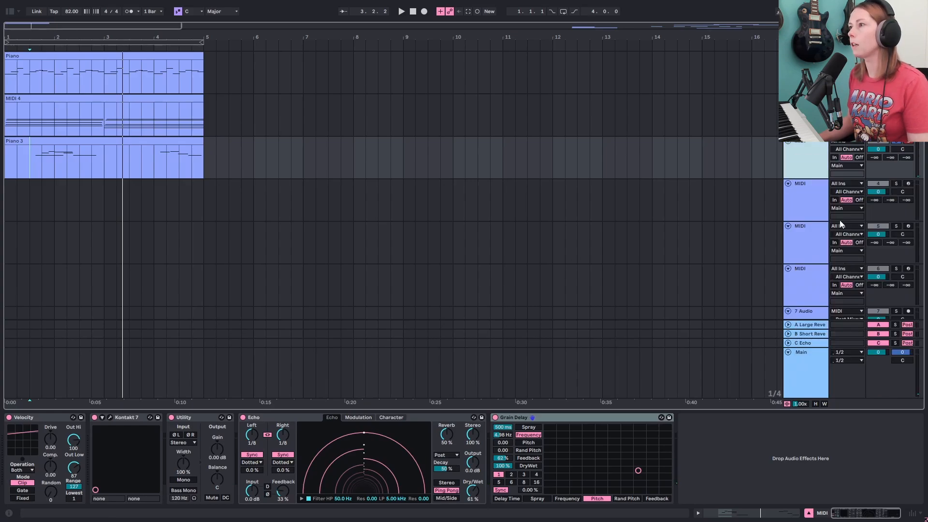
- Set the new audio track's input to Resampling and open the recorded audio clip
{"action": "left_click", "coordinate": [850, 186]}
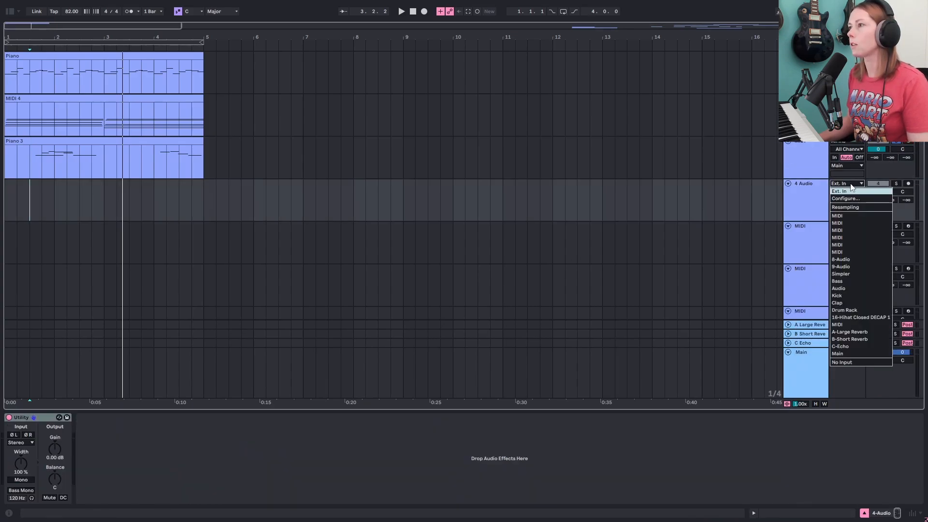
{"action": "left_click", "coordinate": [846, 207]}
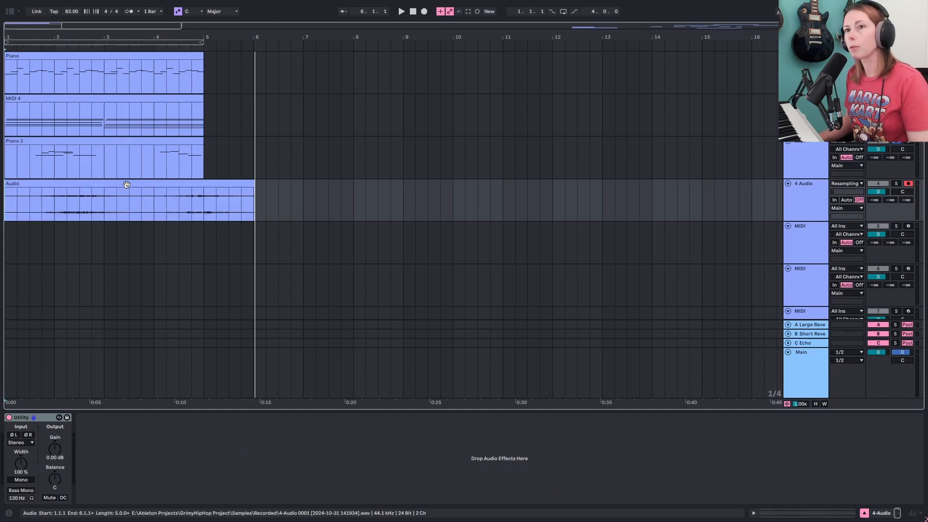
{"action": "double_click", "coordinate": [127, 185]}
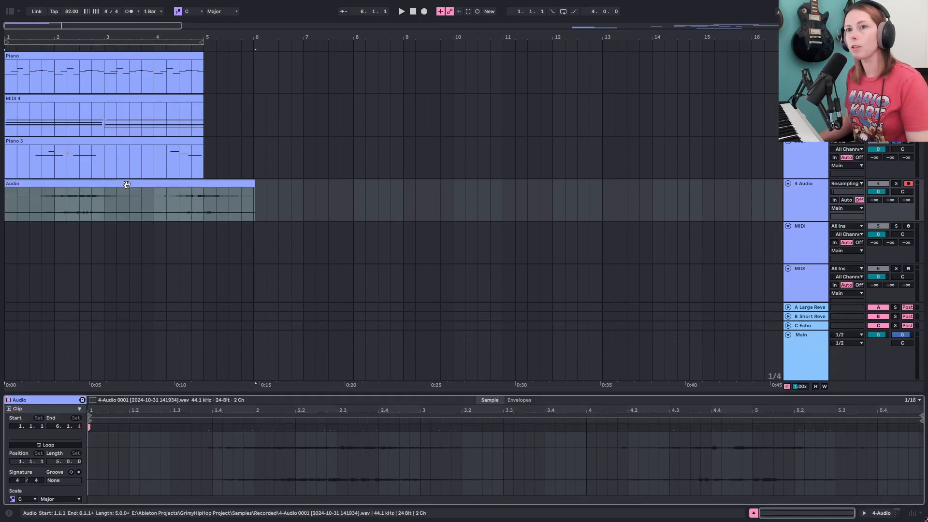
- Enlarge the clip detail area and raise the audio clip's gain to 6.2 dB
{"action": "left_click_drag", "start_coordinate": [280, 396], "coordinate": [290, 240]}
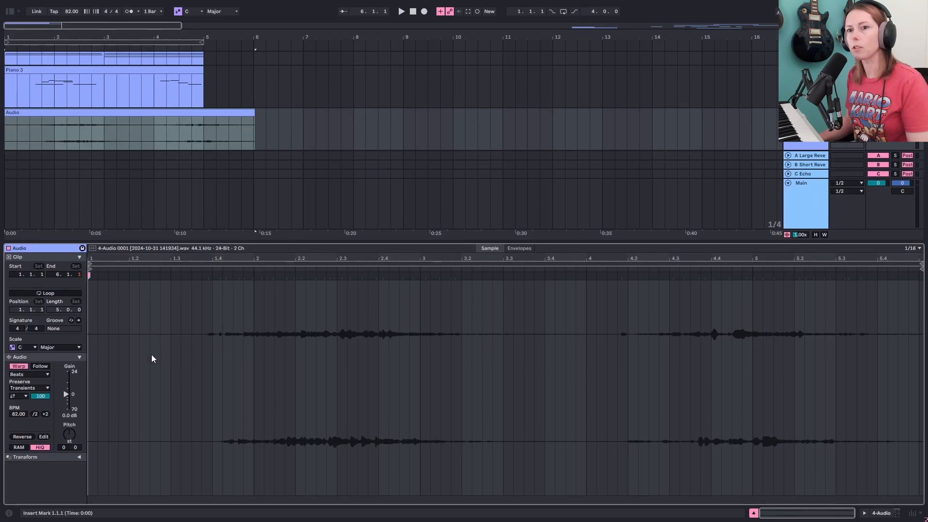
{"action": "left_click_drag", "start_coordinate": [67, 392], "coordinate": [66, 388]}
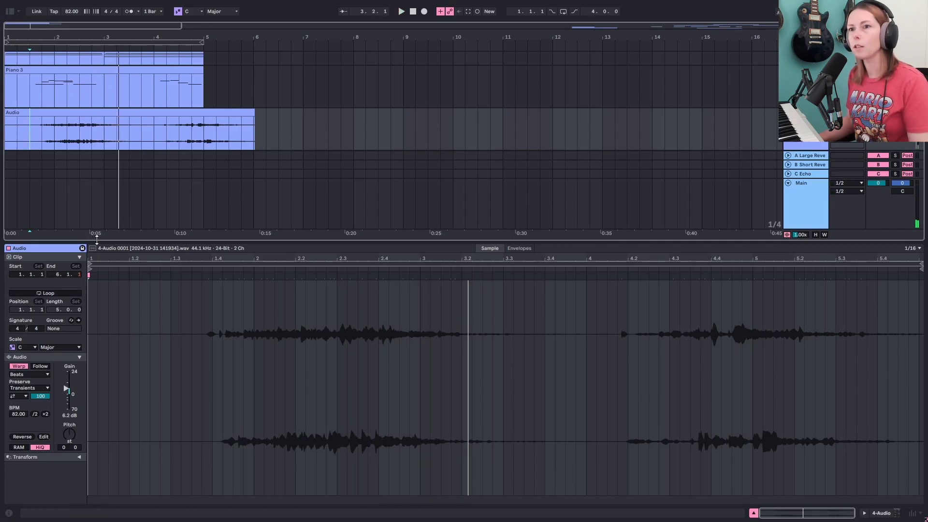
- Split the audio clip around a selected phrase and delete the silent opening section
{"action": "left_click_drag", "start_coordinate": [97, 239], "coordinate": [66, 368]}
{"action": "left_click_drag", "start_coordinate": [79, 38], "coordinate": [86, 48]}
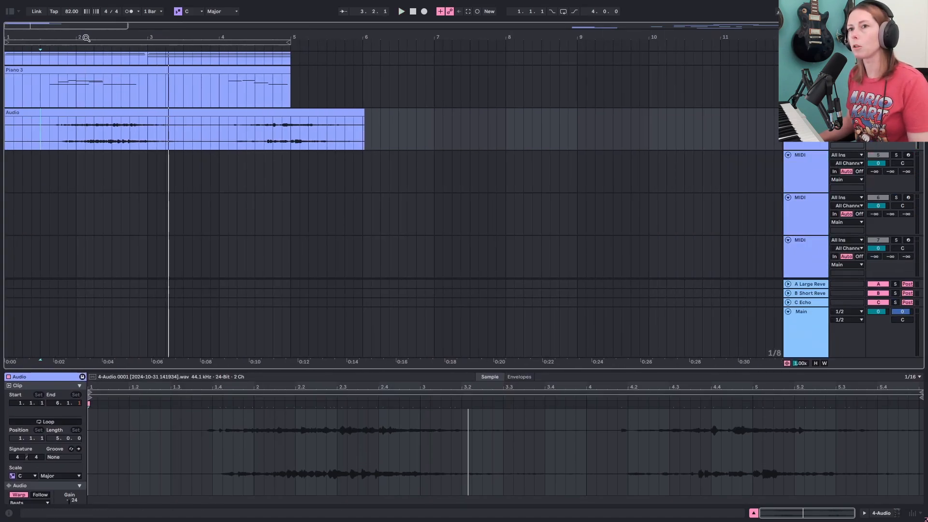
{"action": "scroll", "coordinate": [65, 178], "scroll_direction": "up", "scroll_amount": 3}
{"action": "left_click", "coordinate": [58, 206]}
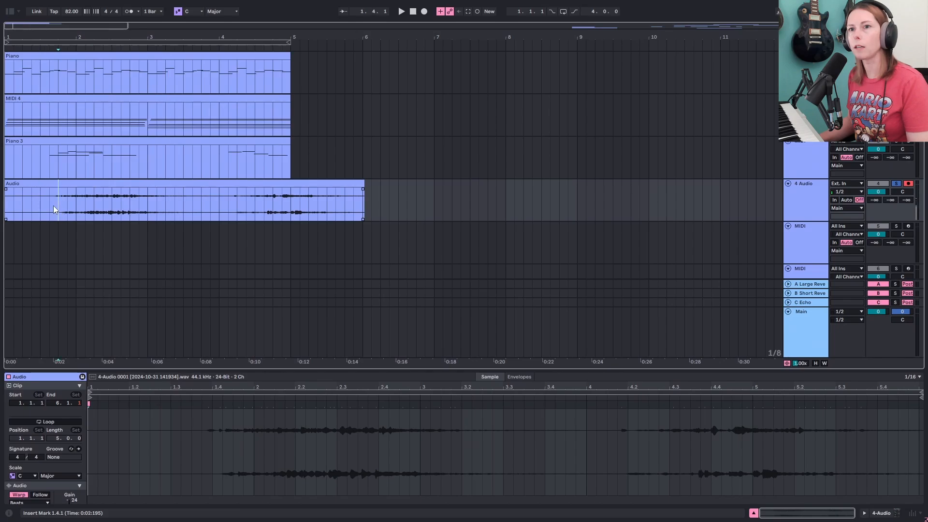
{"action": "left_click_drag", "start_coordinate": [51, 205], "coordinate": [172, 204]}
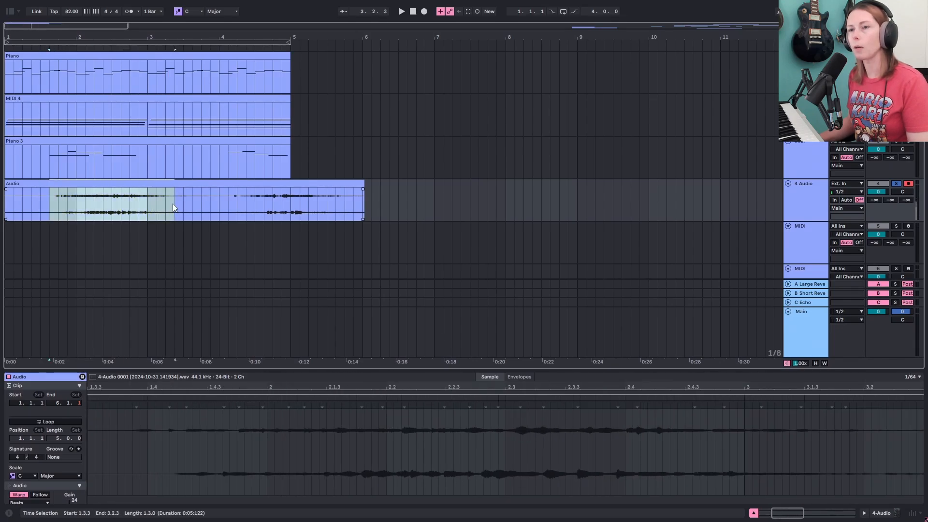
{"action": "key", "text": "ctrl+e"}
{"action": "left_click", "coordinate": [20, 183]}
{"action": "key", "text": "Delete"}
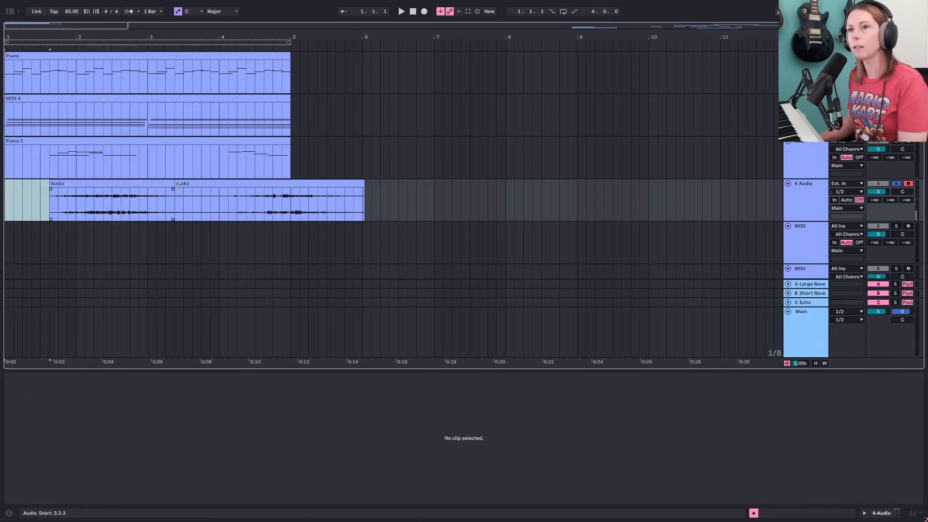
- Move the last clip segment later in the timeline and reverse the first phrase segment
{"action": "left_click_drag", "start_coordinate": [179, 185], "coordinate": [229, 185]}
{"action": "left_click", "coordinate": [147, 192]}
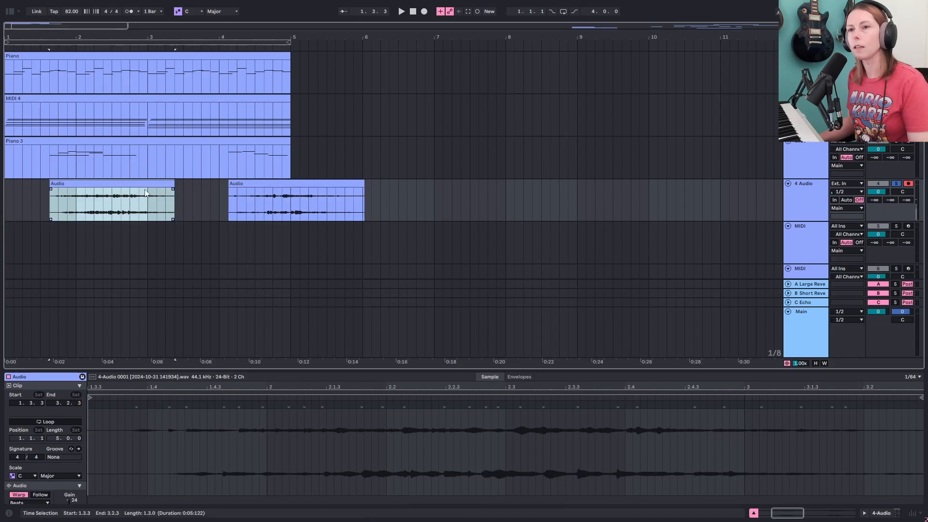
{"action": "key", "text": "r"}
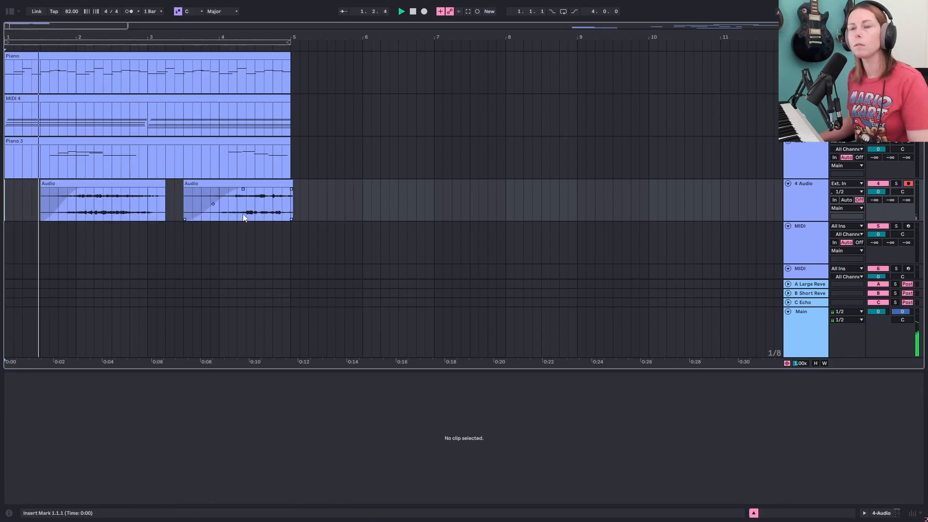
- Set the audio track's volume to -1.8 dB and adjust the fade-outs at the ends of both clips
{"action": "left_click_drag", "start_coordinate": [878, 191], "coordinate": [878, 197]}
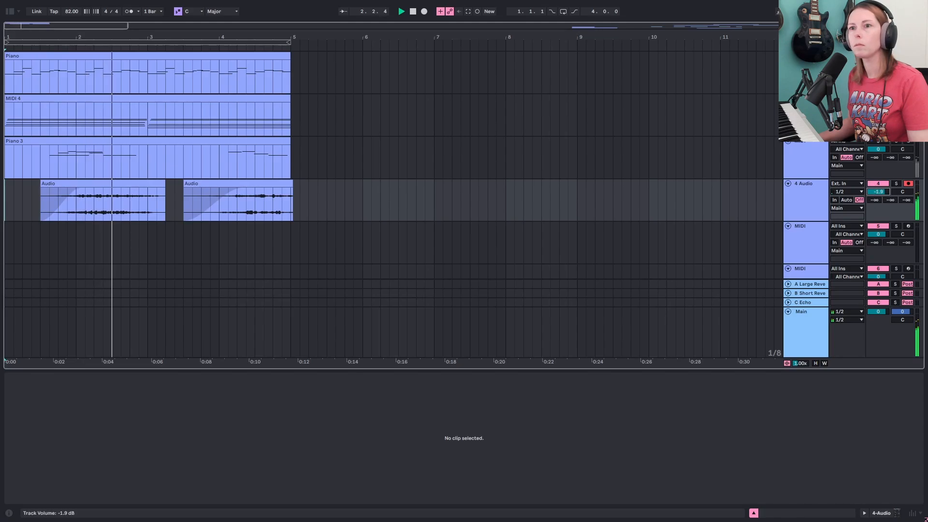
{"action": "left_click", "coordinate": [163, 184]}
{"action": "left_click_drag", "start_coordinate": [162, 184], "coordinate": [147, 184]}
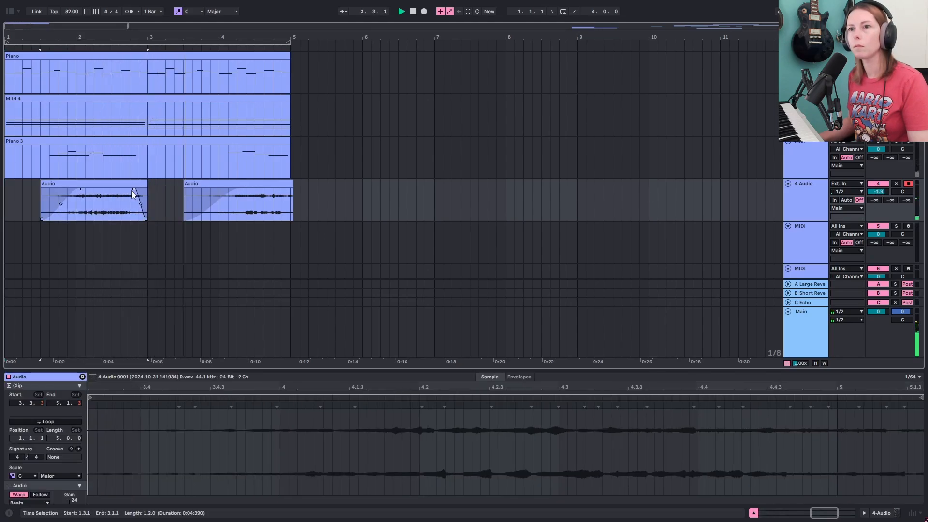
{"action": "left_click_drag", "start_coordinate": [291, 189], "coordinate": [286, 189]}
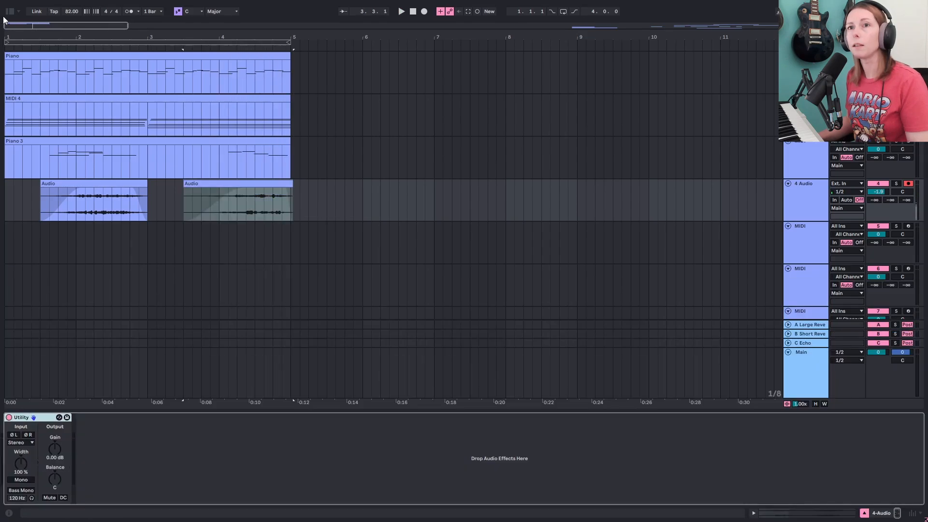
- Open the browser's Reverbs collection and load ValhallaSupermassive onto the audio track
{"action": "left_click", "coordinate": [9, 11]}
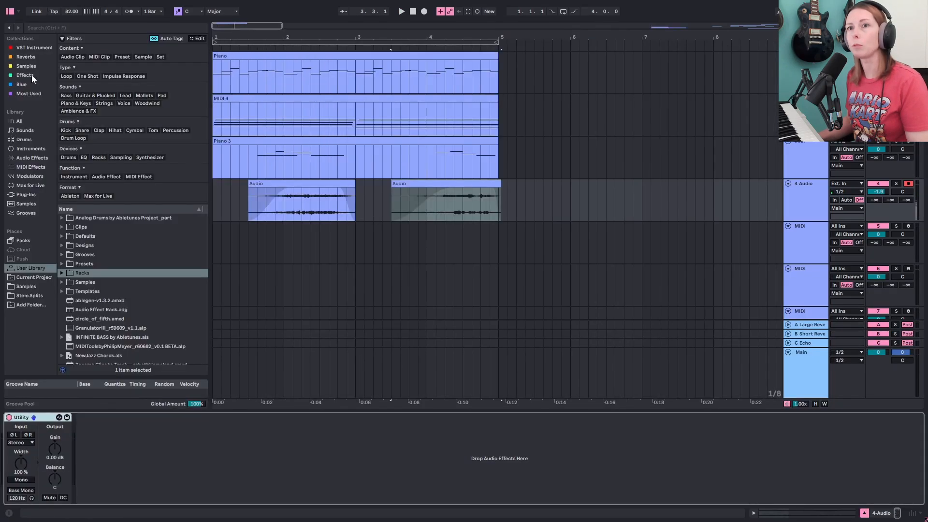
{"action": "left_click", "coordinate": [31, 58]}
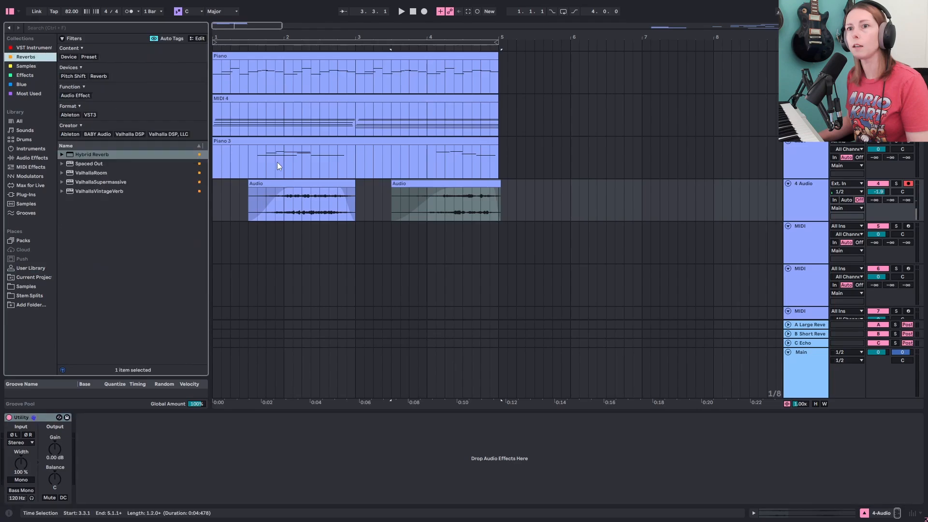
{"action": "double_click", "coordinate": [108, 181]}
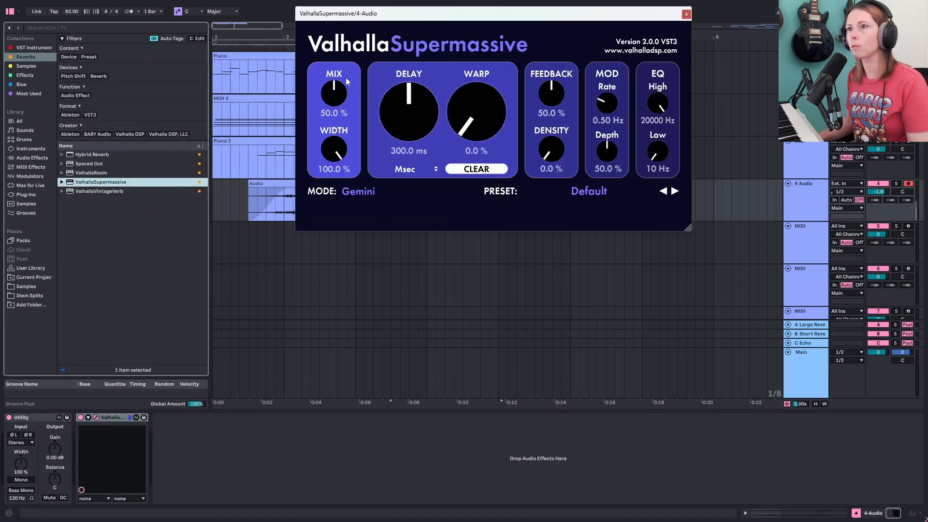
- Play from near the start and set the reverb's Low EQ cut to 300 Hz
{"action": "left_click", "coordinate": [259, 211]}
{"action": "key", "text": "space"}
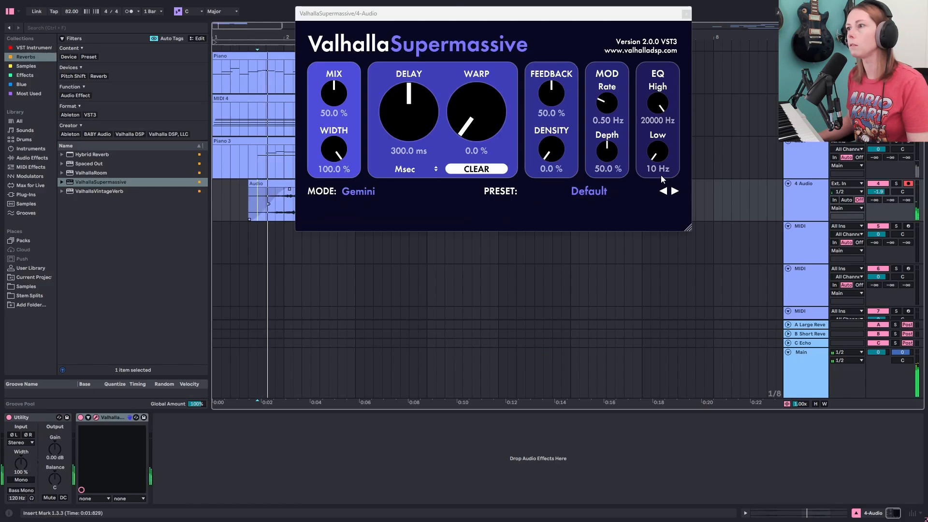
{"action": "left_click_drag", "start_coordinate": [656, 157], "coordinate": [651, 141]}
- Set the ValhallaSupermassive Mix to 62%
{"action": "left_click_drag", "start_coordinate": [576, 13], "coordinate": [658, 85]}
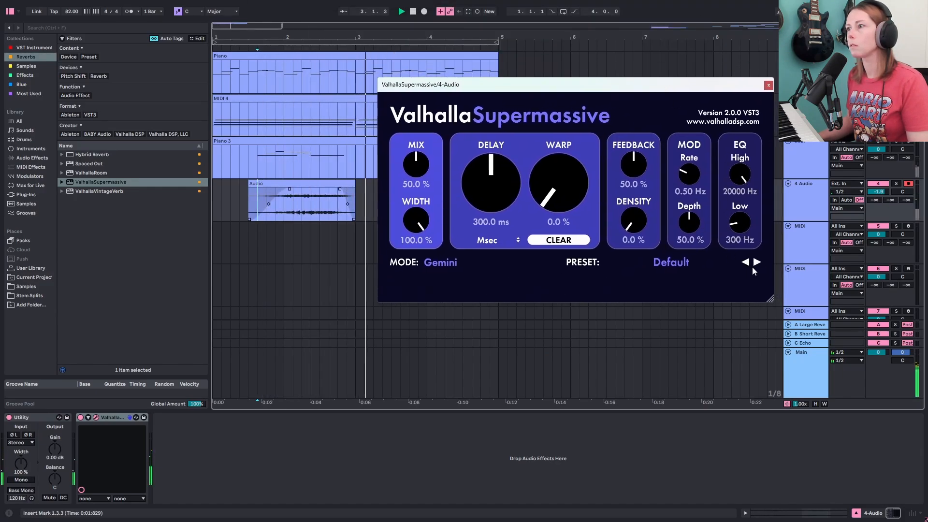
{"action": "left_click_drag", "start_coordinate": [426, 180], "coordinate": [422, 164]}
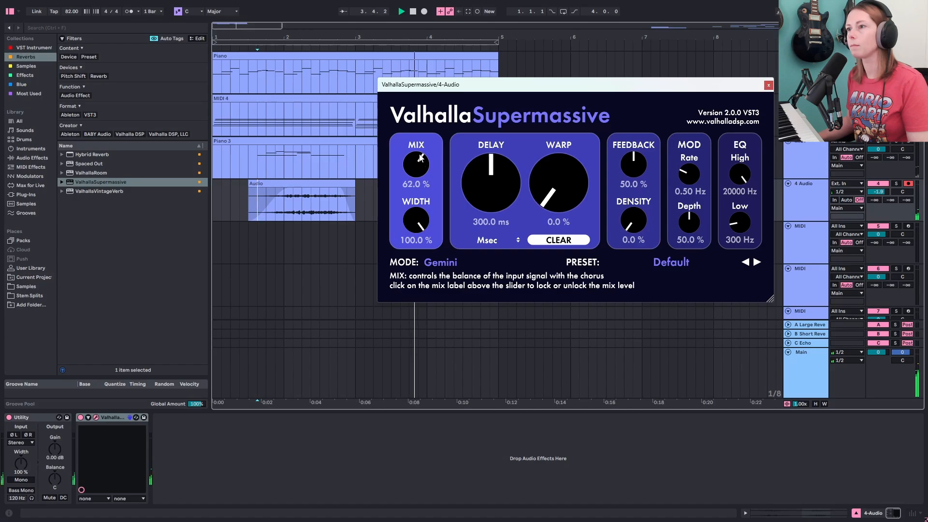
- Set the reverb's High EQ to 7570 Hz and close the plugin window and browser
{"action": "left_click_drag", "start_coordinate": [659, 86], "coordinate": [622, 228]}
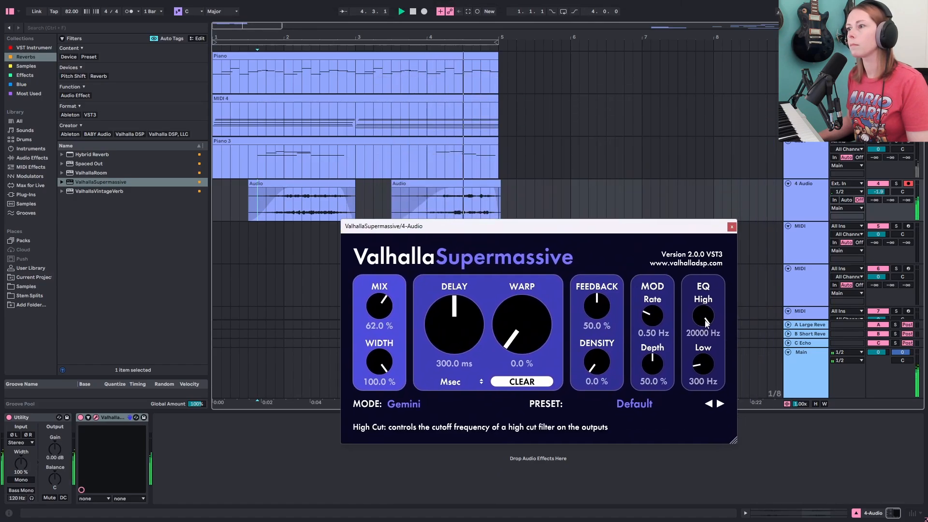
{"action": "left_click_drag", "start_coordinate": [705, 322], "coordinate": [706, 346]}
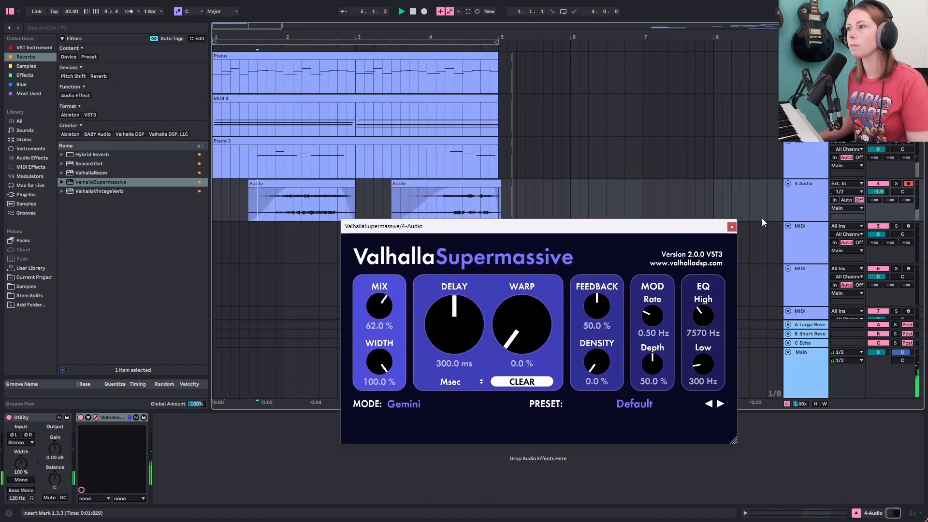
{"action": "left_click", "coordinate": [732, 227]}
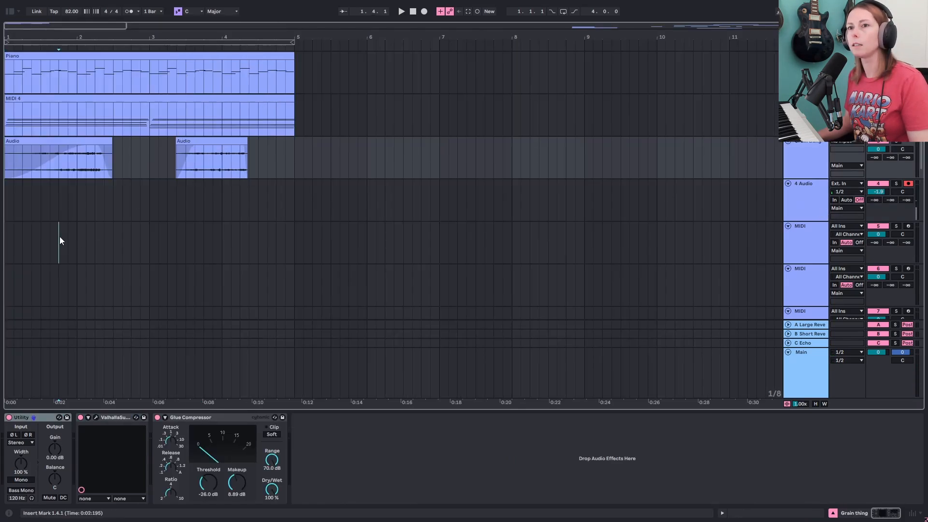
{"action": "left_click", "coordinate": [59, 236]}
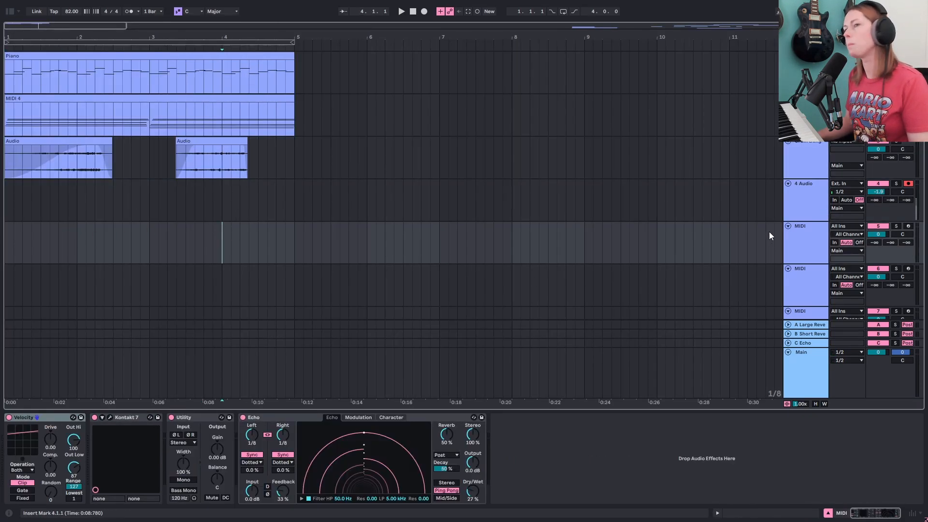
- Group the bass Wavetable into an Instrument Rack and record a new bass clip across the first four bars
{"action": "scroll", "coordinate": [704, 216], "scroll_direction": "down", "scroll_amount": 2}
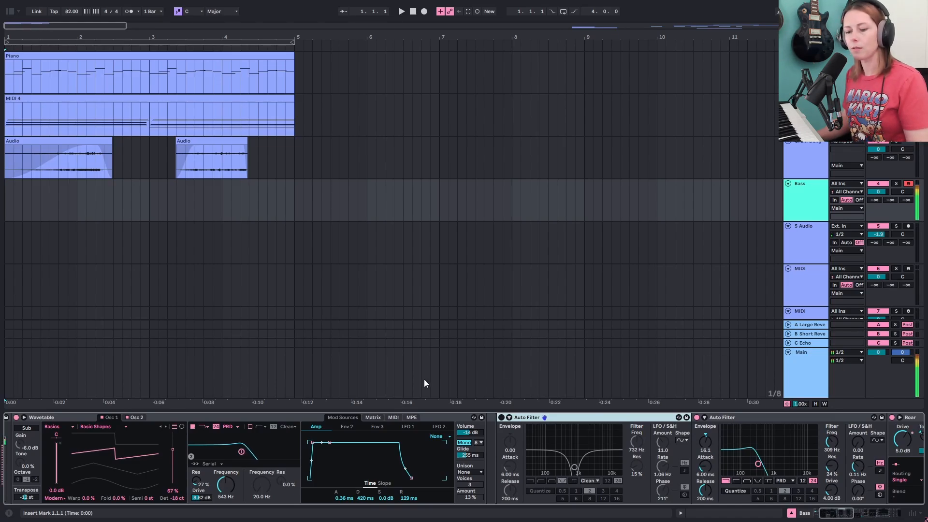
{"action": "key", "text": "ctrl+g"}
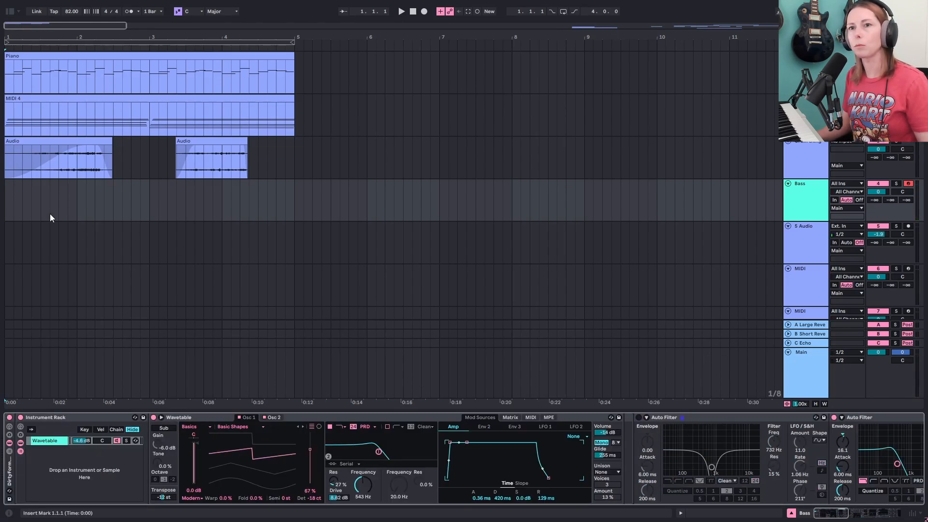
{"action": "left_click", "coordinate": [50, 214]}
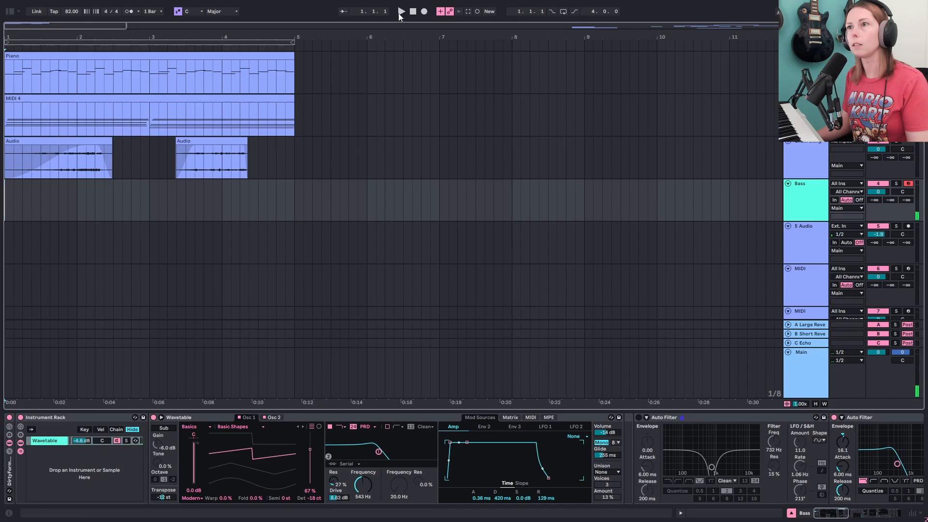
{"action": "left_click", "coordinate": [423, 12]}
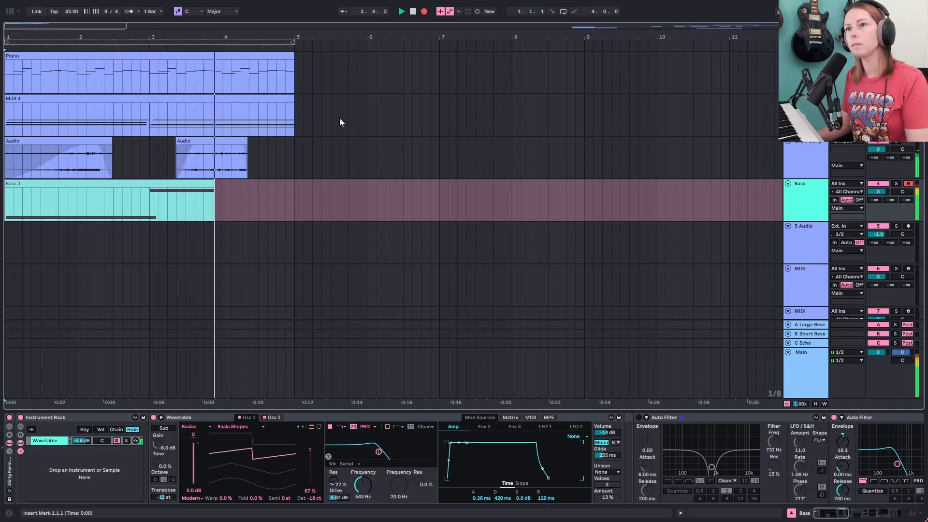
{"action": "left_click", "coordinate": [413, 13]}
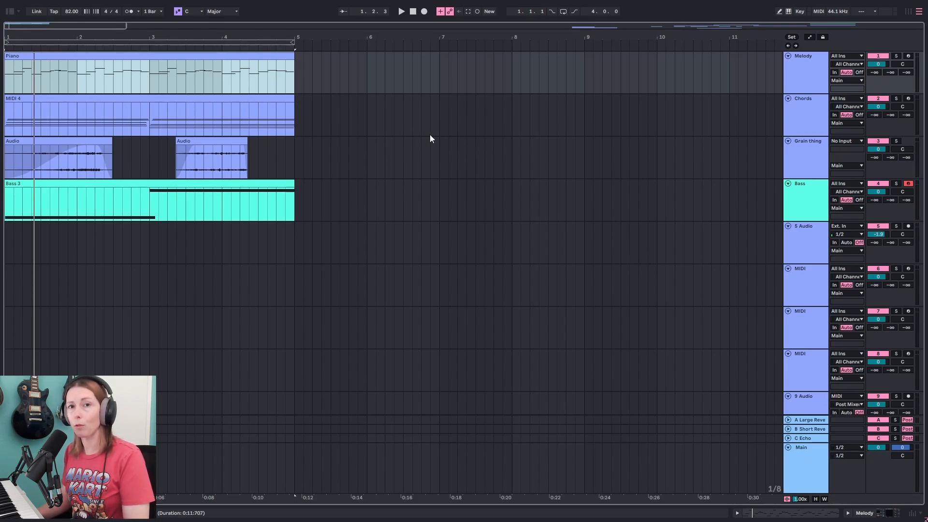
- Play the song and balance track volumes: Bass -6.0 dB, Grain thing -6.5 dB, Chords -1.8 dB, Melody -0.3 dB
{"action": "left_click", "coordinate": [825, 82]}
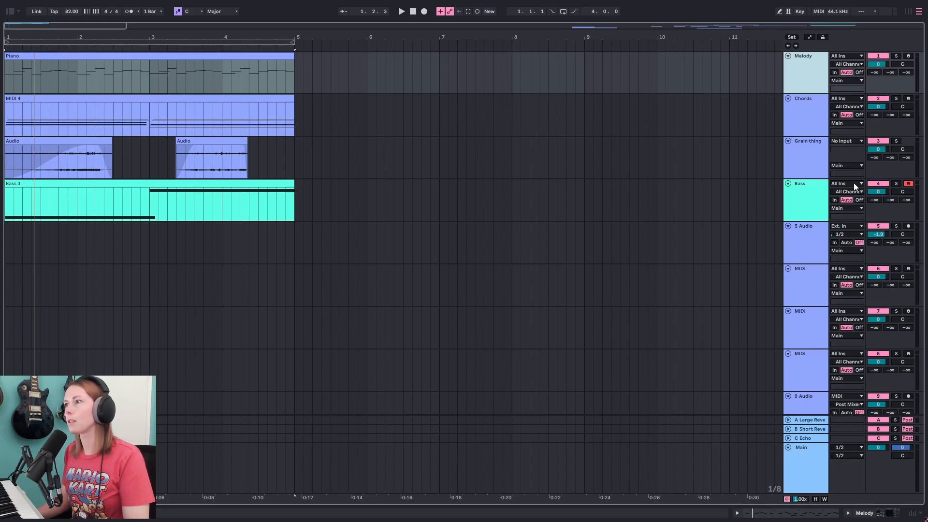
{"action": "left_click", "coordinate": [822, 200]}
{"action": "key", "text": "space"}
{"action": "left_click_drag", "start_coordinate": [881, 192], "coordinate": [881, 206]}
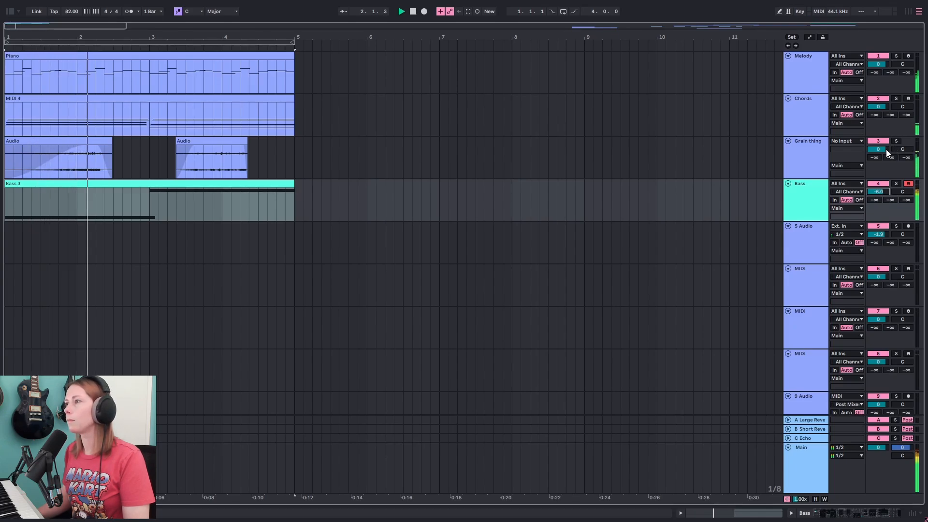
{"action": "mouse_move", "coordinate": [882, 149]}
{"action": "left_mouse_down"}
{"action": "mouse_move", "coordinate": [882, 159]}
{"action": "mouse_move", "coordinate": [882, 150]}
{"action": "left_mouse_up"}
{"action": "left_click_drag", "start_coordinate": [883, 106], "coordinate": [884, 110]}
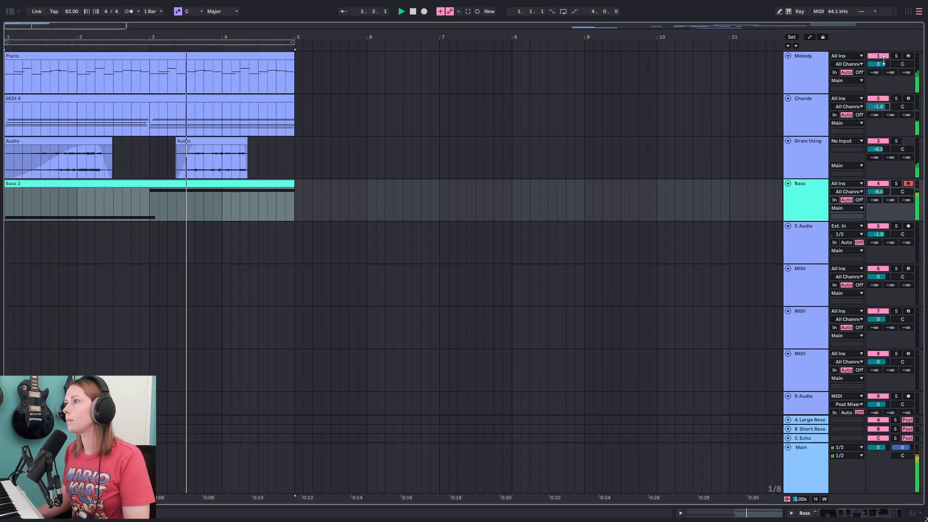
{"action": "left_click_drag", "start_coordinate": [881, 63], "coordinate": [881, 68]}
- Open the browser's audio effects and add Echo to the Melody track
{"action": "left_click", "coordinate": [824, 135]}
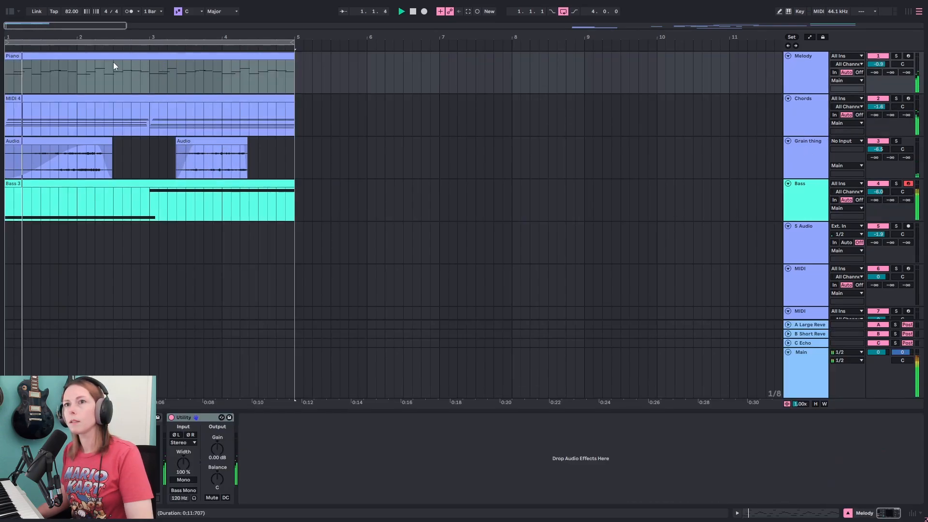
{"action": "key", "text": "ctrl+alt+b"}
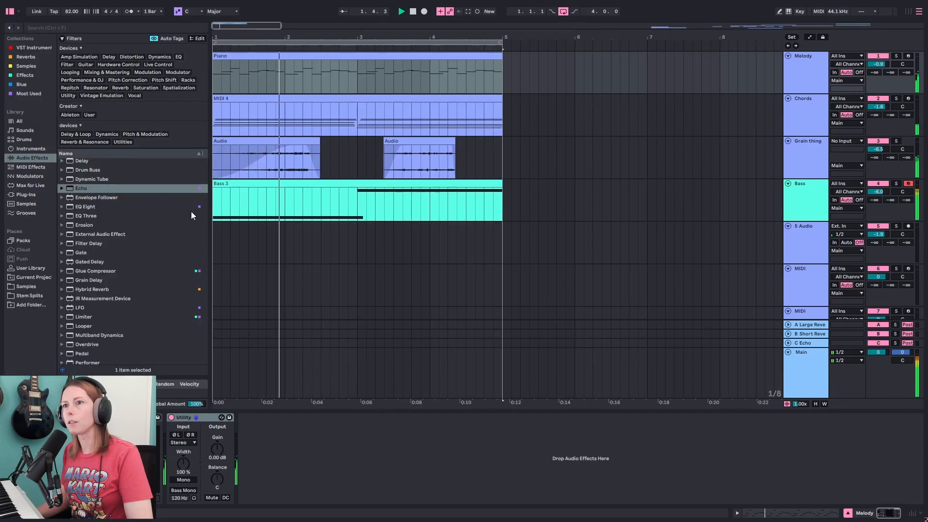
{"action": "double_click", "coordinate": [95, 188]}
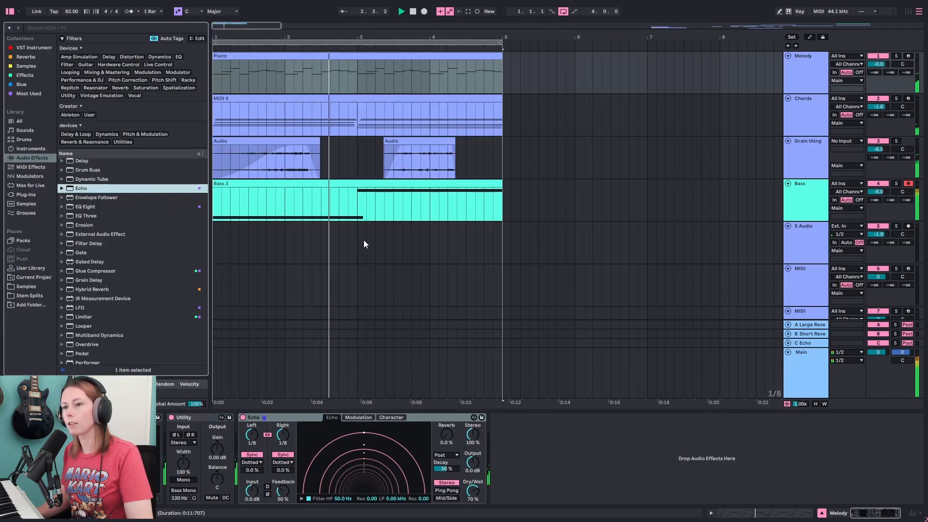
- Set the Echo's Dry/Wet to 33% and Feedback to 48%, enable Ping Pong, and set Reverb to 41%
{"action": "left_click", "coordinate": [472, 492]}
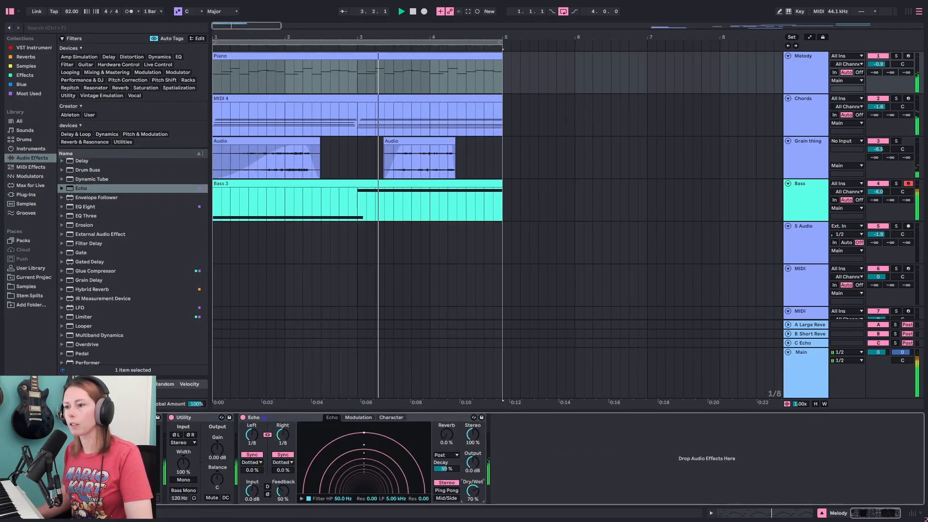
{"action": "left_click_drag", "start_coordinate": [473, 491], "coordinate": [473, 509]}
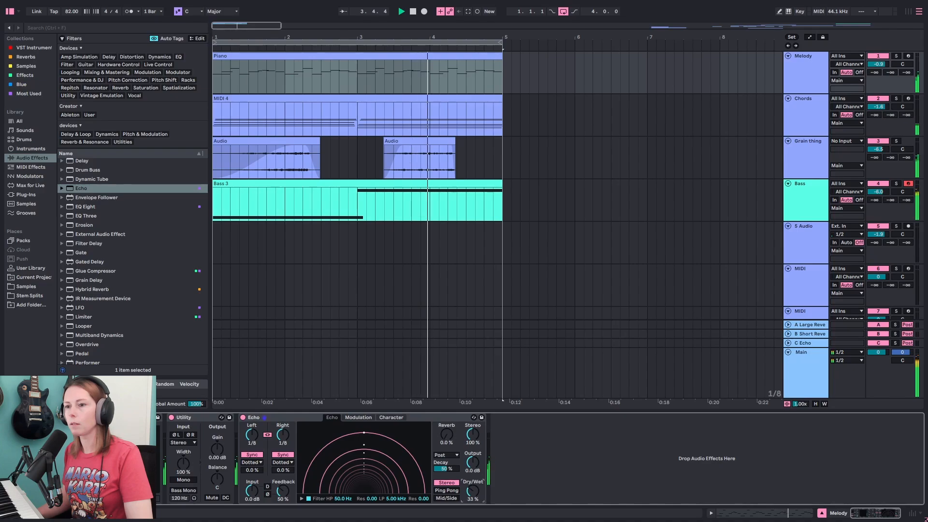
{"action": "left_click_drag", "start_coordinate": [282, 491], "coordinate": [283, 493]}
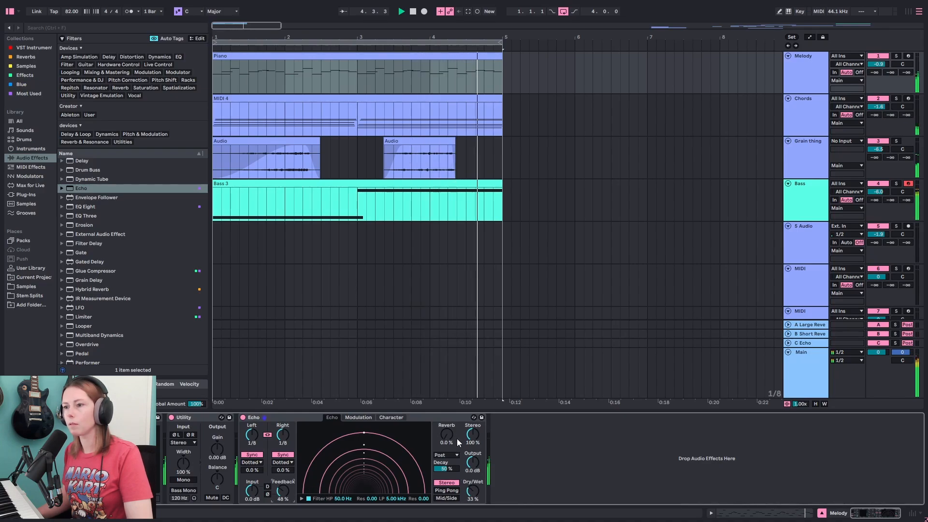
{"action": "left_click", "coordinate": [445, 492]}
{"action": "left_click_drag", "start_coordinate": [446, 437], "coordinate": [445, 417]}
- Show the Echo's filter, set its high-pass to 153 Hz, and set Dry/Wet to 38%
{"action": "left_click", "coordinate": [302, 499]}
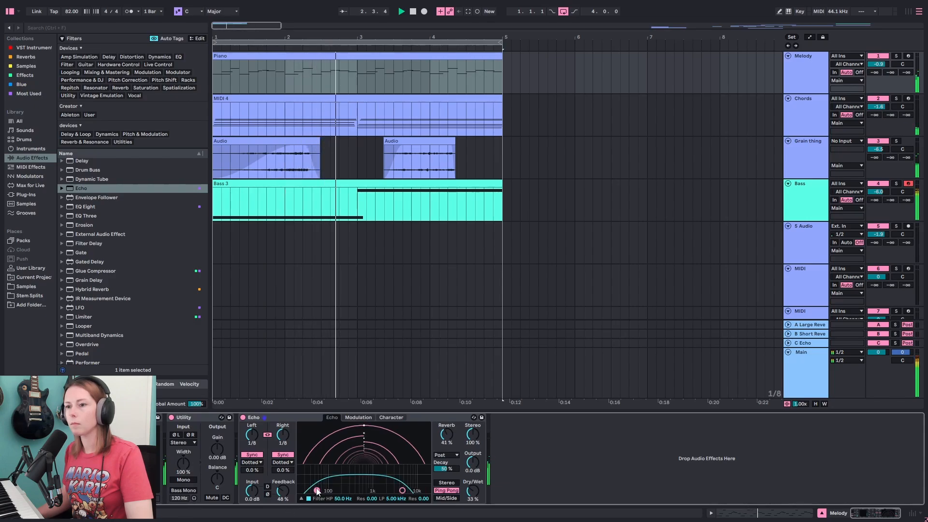
{"action": "left_click_drag", "start_coordinate": [317, 492], "coordinate": [337, 490]}
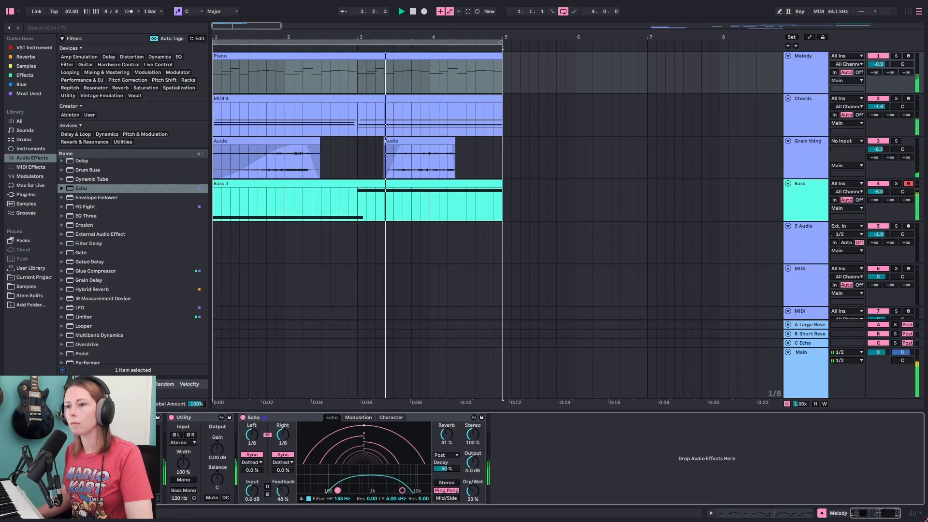
{"action": "left_click_drag", "start_coordinate": [473, 491], "coordinate": [473, 489]}
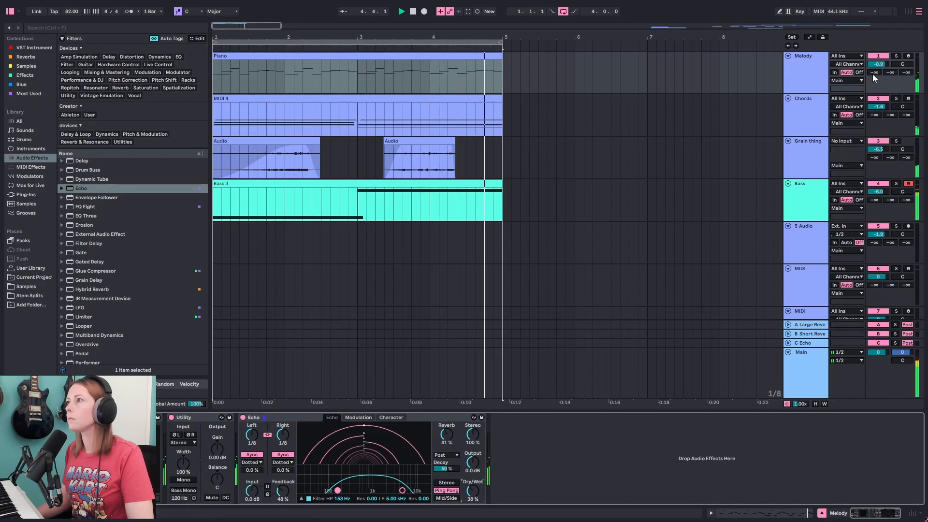
- Lower the Grain thing track's volume to -11.4 dB
{"action": "left_click", "coordinate": [878, 107]}
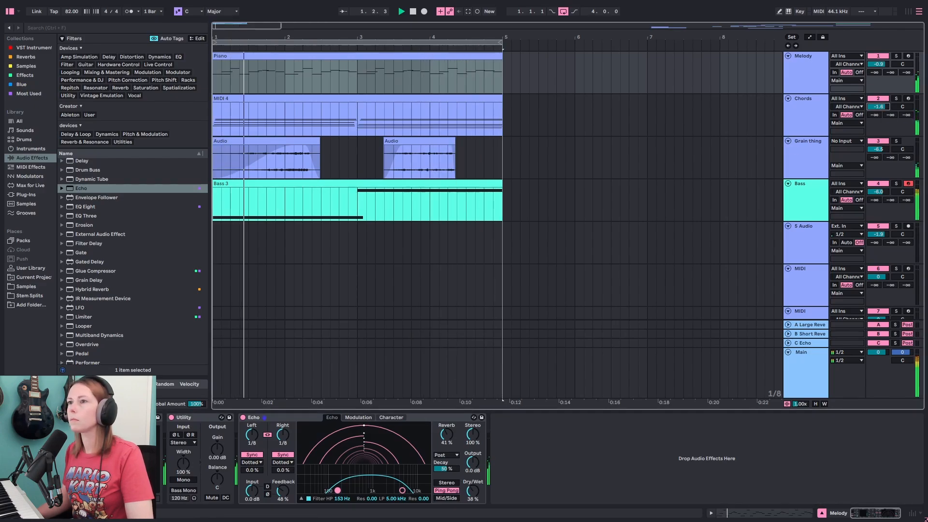
{"action": "left_click_drag", "start_coordinate": [876, 150], "coordinate": [877, 159]}
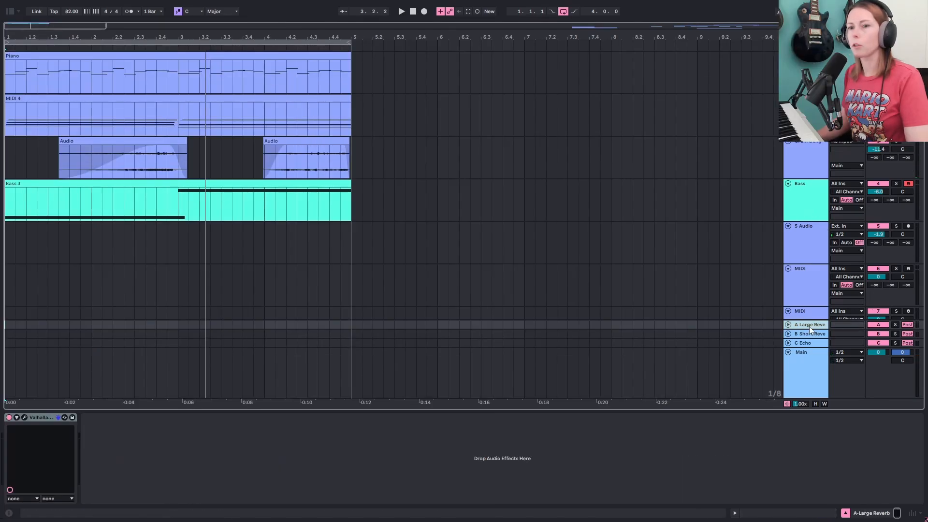
- Inspect the devices on the A Large Reverb, B Short Reverb and C Echo return tracks while playing back
{"action": "left_click", "coordinate": [808, 334]}
{"action": "left_click", "coordinate": [806, 343]}
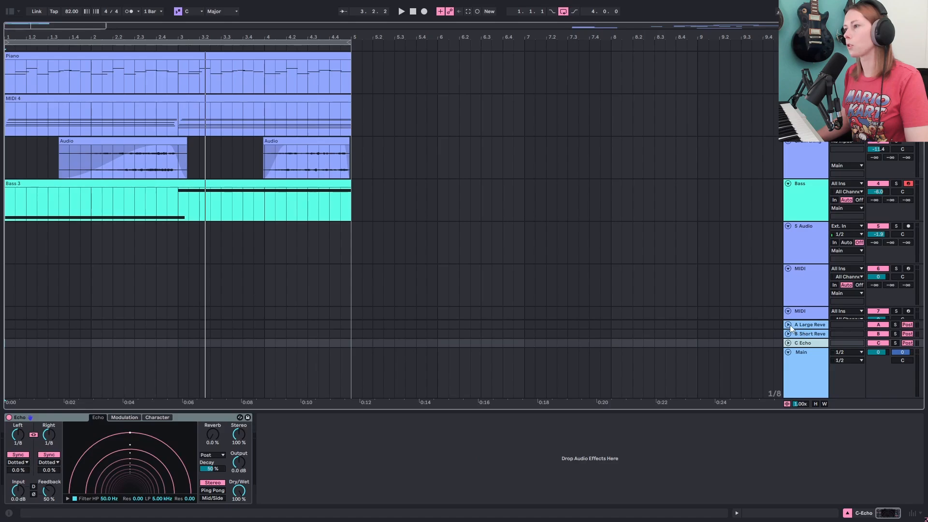
{"action": "left_click", "coordinate": [793, 326]}
{"action": "left_click", "coordinate": [802, 332]}
{"action": "left_click", "coordinate": [800, 342]}
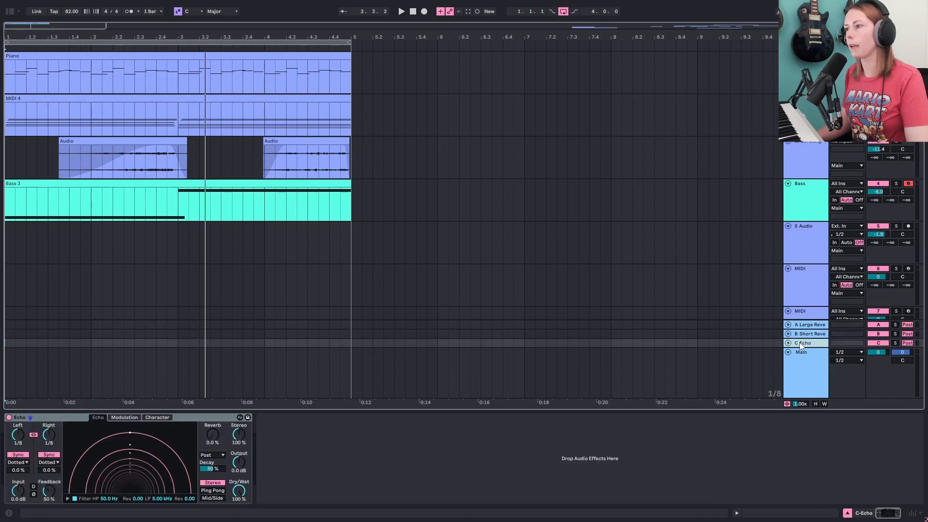
{"action": "left_click", "coordinate": [797, 327]}
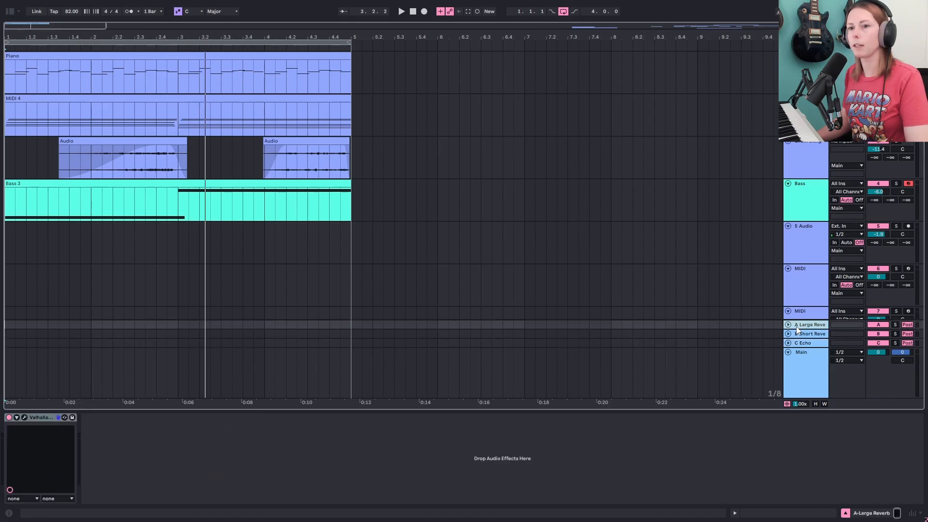
{"action": "left_click", "coordinate": [25, 414]}
{"action": "left_click", "coordinate": [25, 416]}
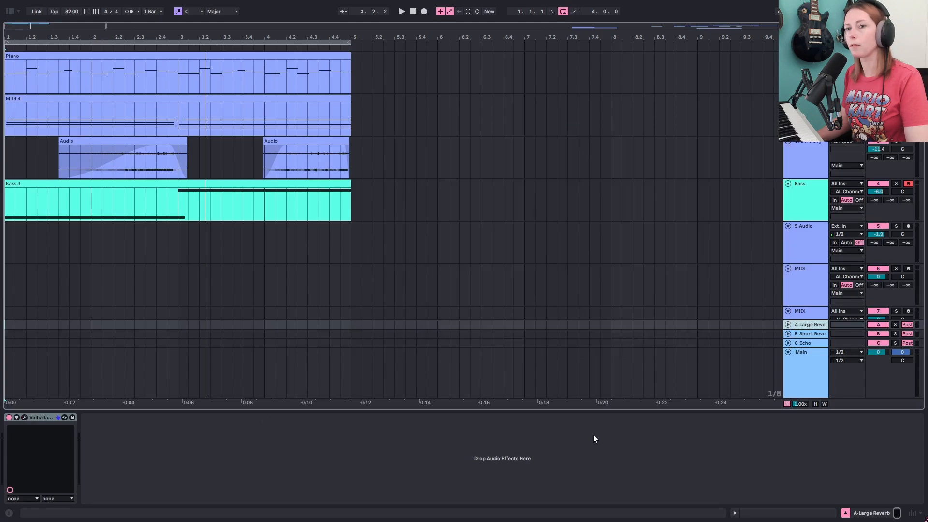
{"action": "left_click", "coordinate": [807, 335]}
{"action": "key", "text": "Up"}
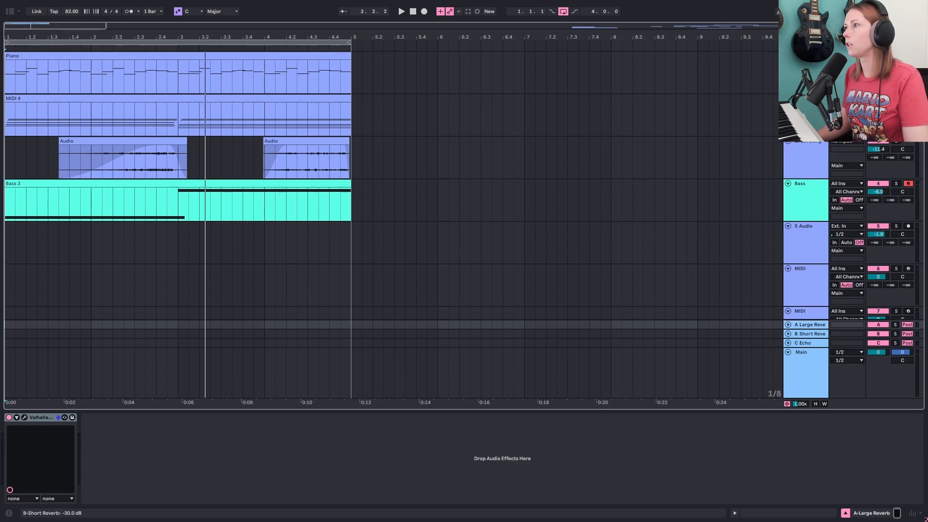
{"action": "key", "text": "space"}
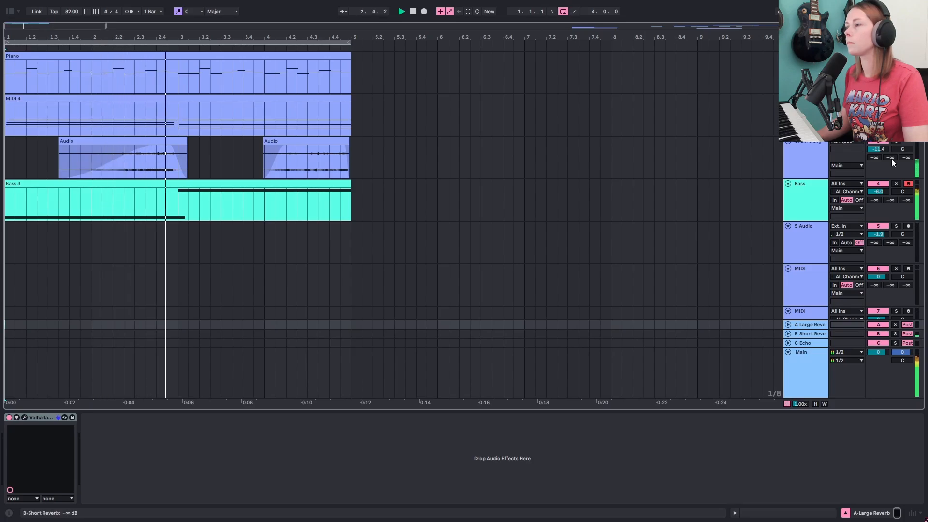
- Record a new drum clip on the Kick track over the first bars
{"action": "left_click", "coordinate": [810, 161]}
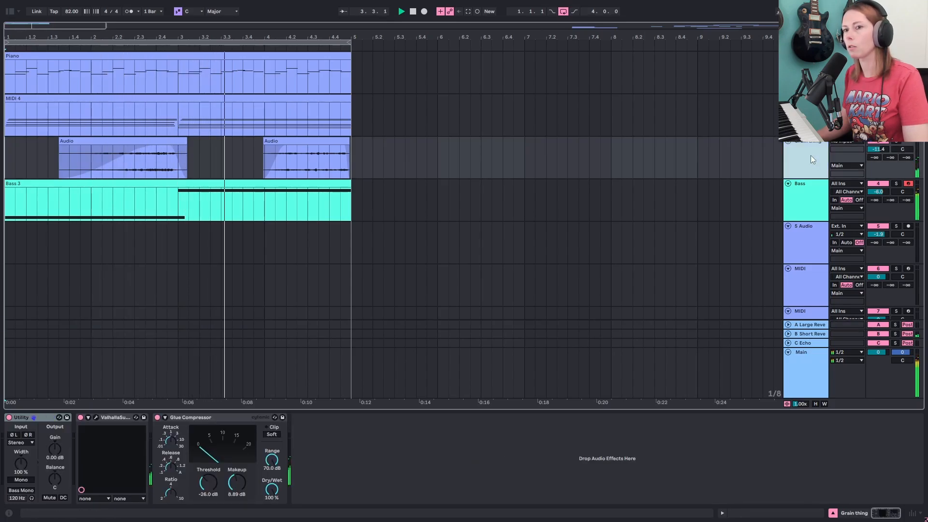
{"action": "left_click", "coordinate": [810, 72]}
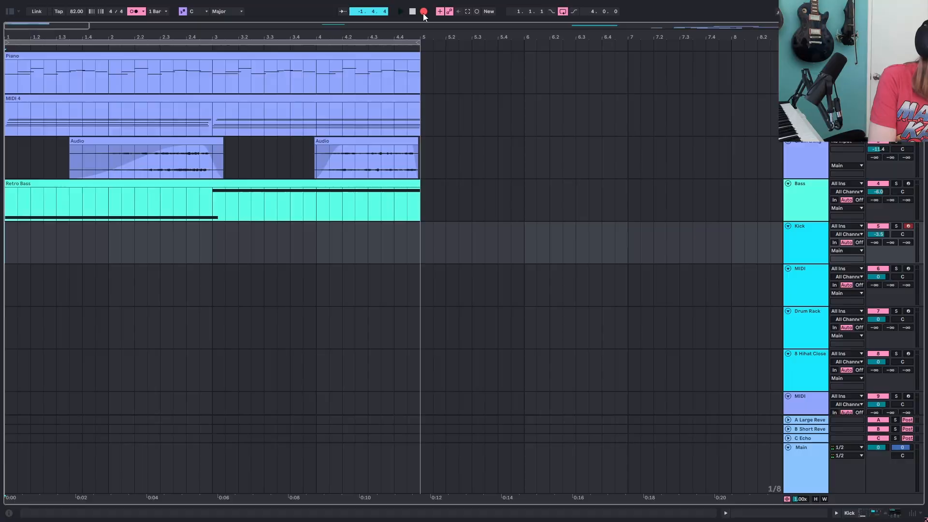
{"action": "left_click", "coordinate": [423, 13]}
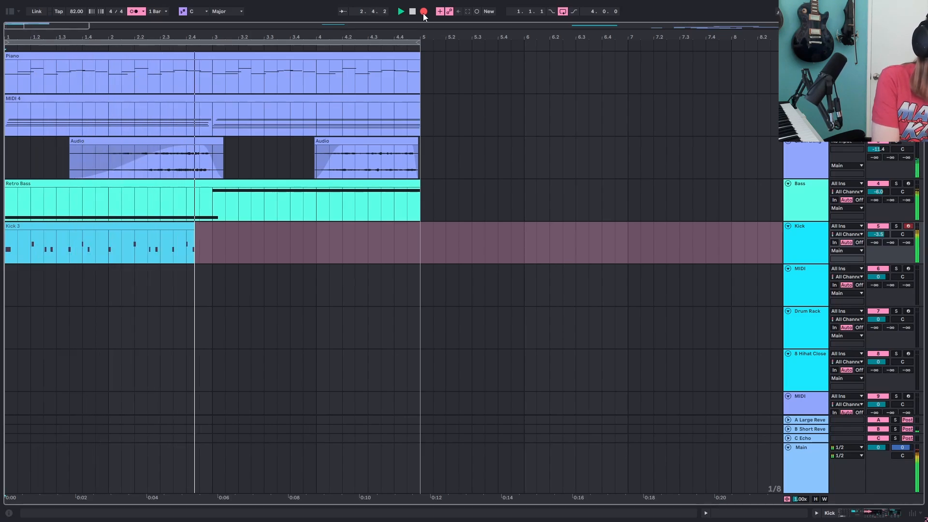
{"action": "left_click", "coordinate": [424, 13]}
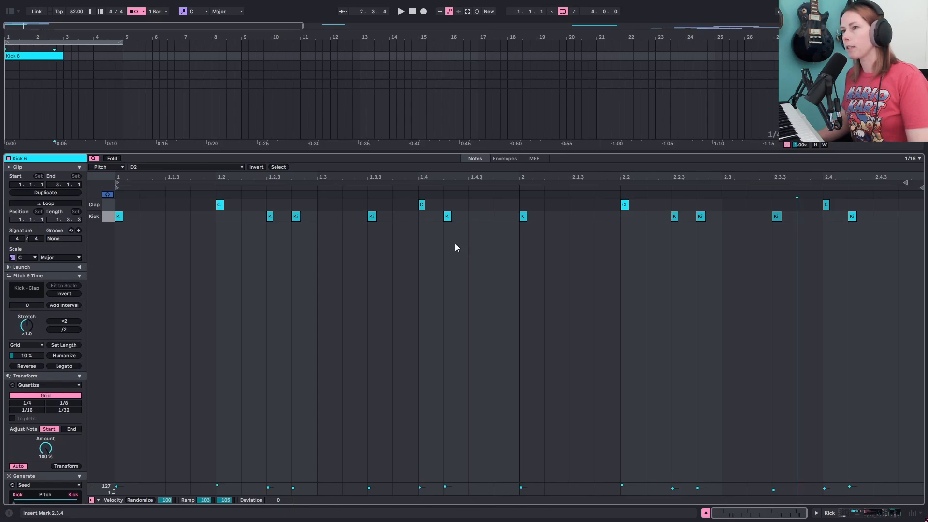
- Open the Kick track's Drum Rack and examine its Kick and Clap chains
{"action": "left_click_drag", "start_coordinate": [463, 153], "coordinate": [436, 516]}
{"action": "scroll", "coordinate": [617, 254], "scroll_direction": "up", "scroll_amount": 5}
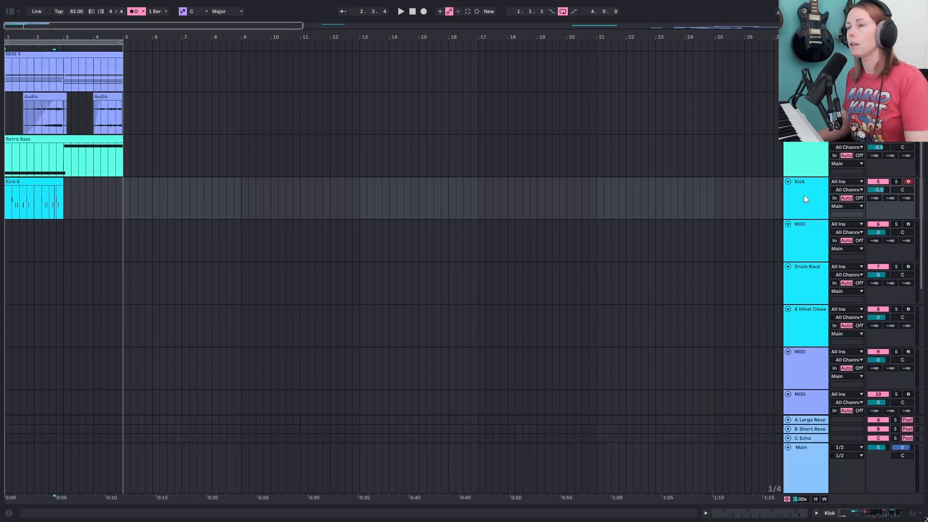
{"action": "double_click", "coordinate": [804, 195]}
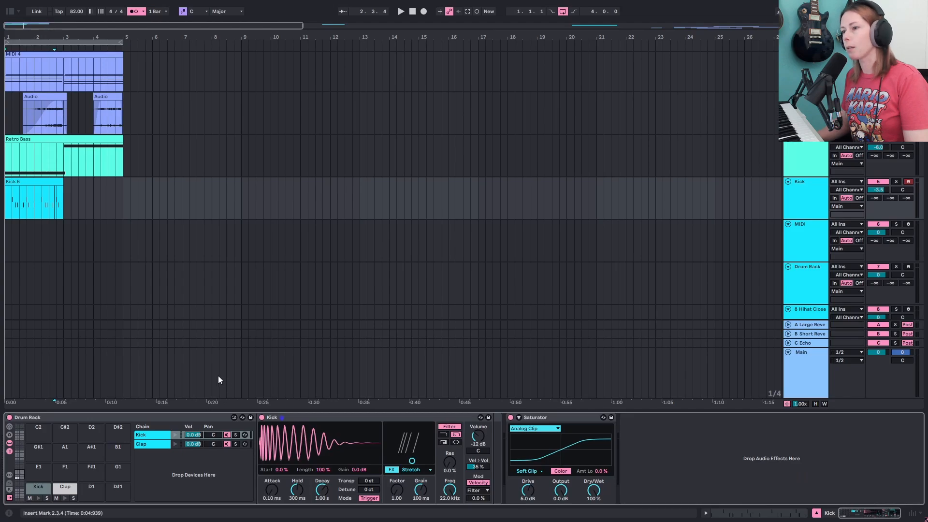
{"action": "left_click", "coordinate": [153, 444]}
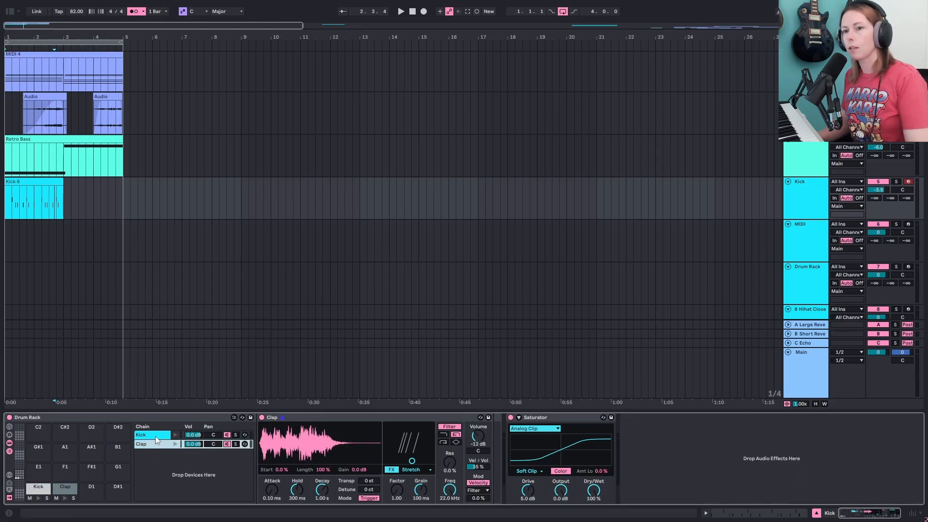
{"action": "left_click", "coordinate": [155, 436]}
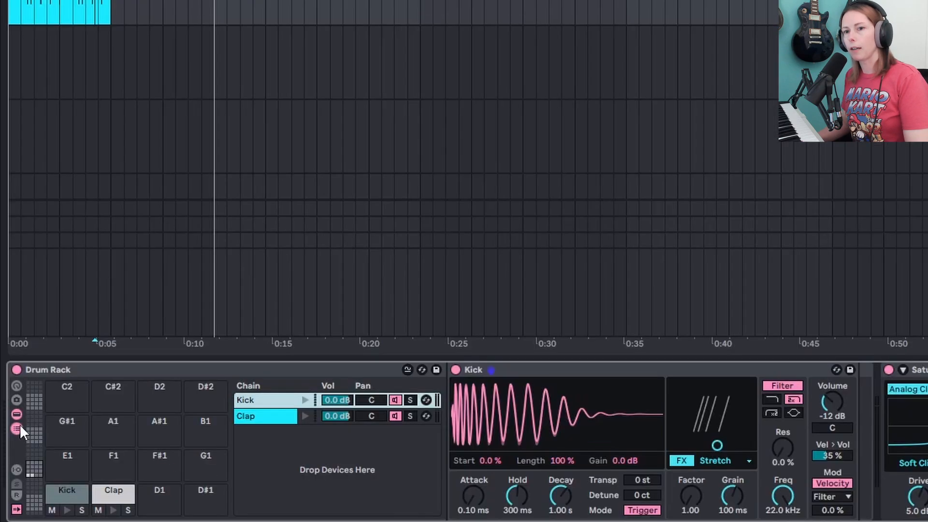
{"action": "left_click", "coordinate": [9, 452]}
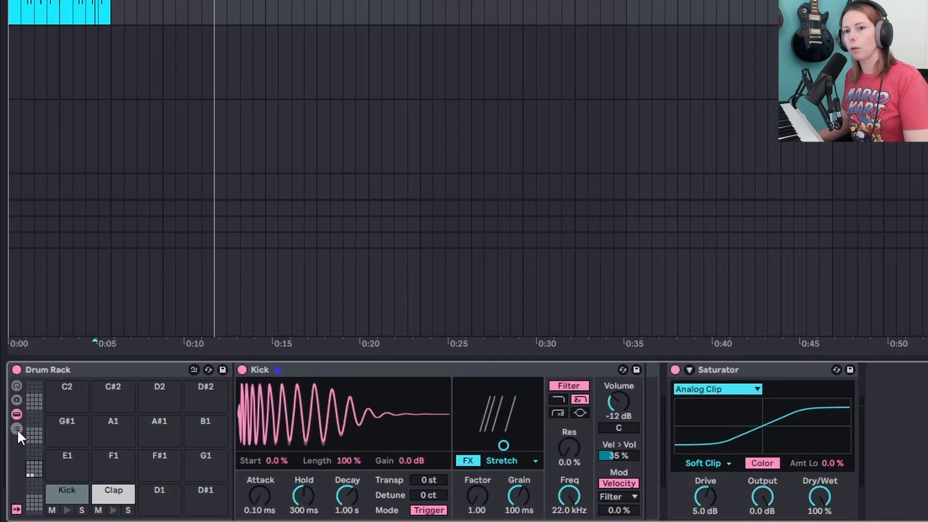
{"action": "left_click", "coordinate": [16, 428]}
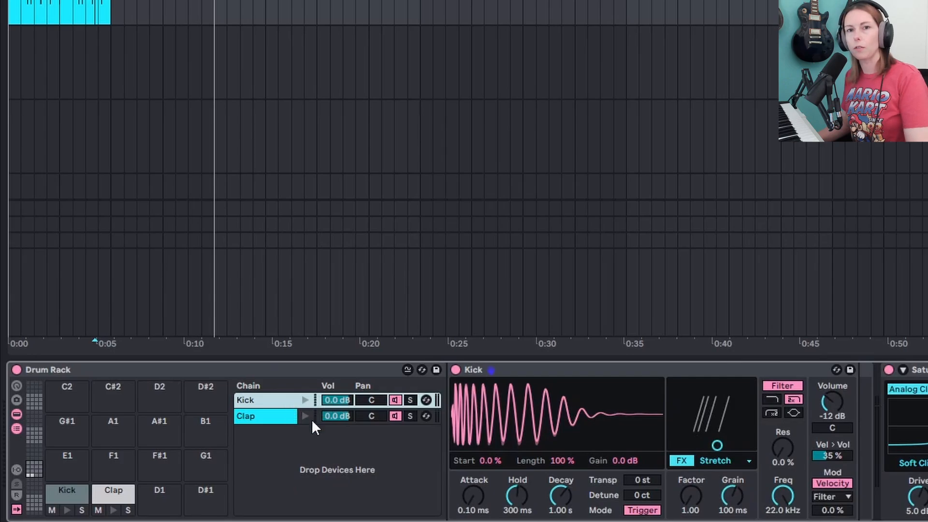
- Extract the Drum Rack's Kick and Clap chains onto their own tracks
{"action": "left_click", "coordinate": [273, 416]}
{"action": "left_click", "coordinate": [265, 400]}
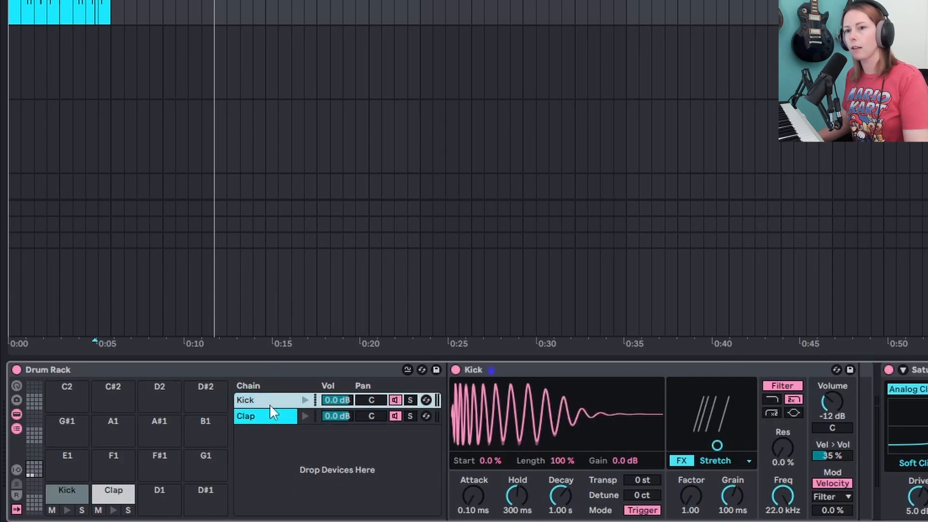
{"action": "right_click", "coordinate": [257, 401]}
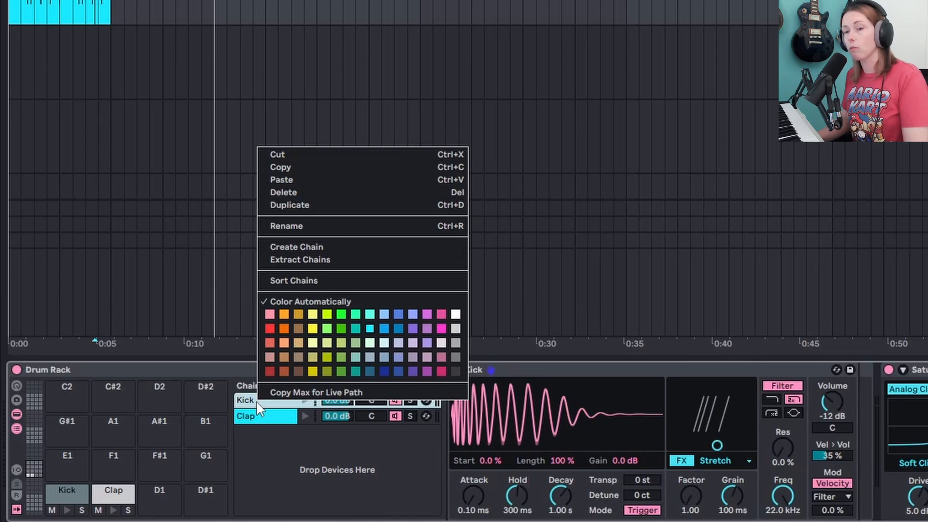
{"action": "left_click", "coordinate": [379, 258]}
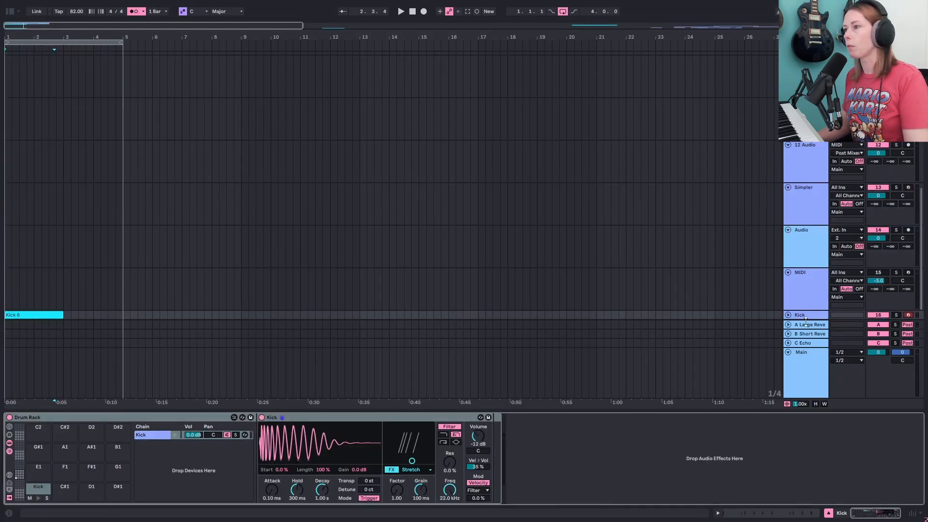
- Play back, set the Kick track's Saturator Drive to 8.0 dB, and lower the Kick track's volume
{"action": "scroll", "coordinate": [805, 320], "scroll_direction": "down", "scroll_amount": 2}
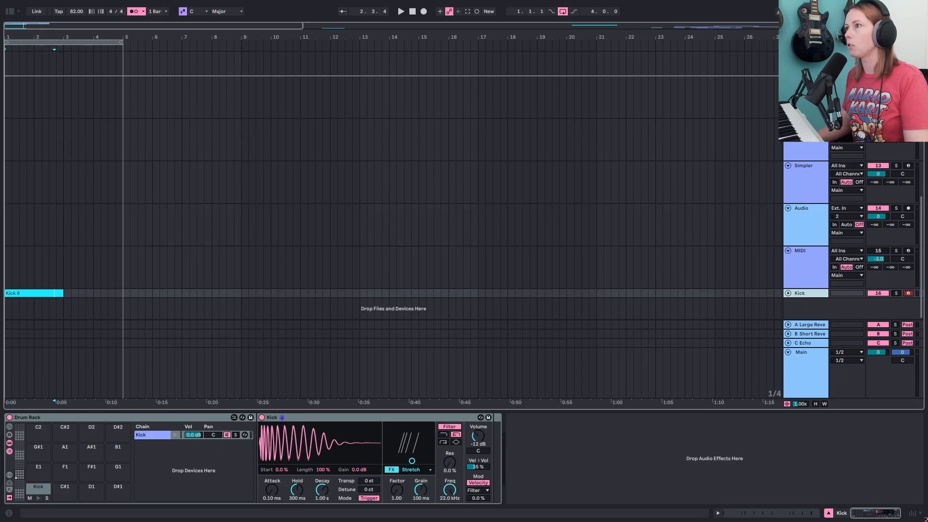
{"action": "scroll", "coordinate": [464, 251], "scroll_direction": "up", "scroll_amount": 3}
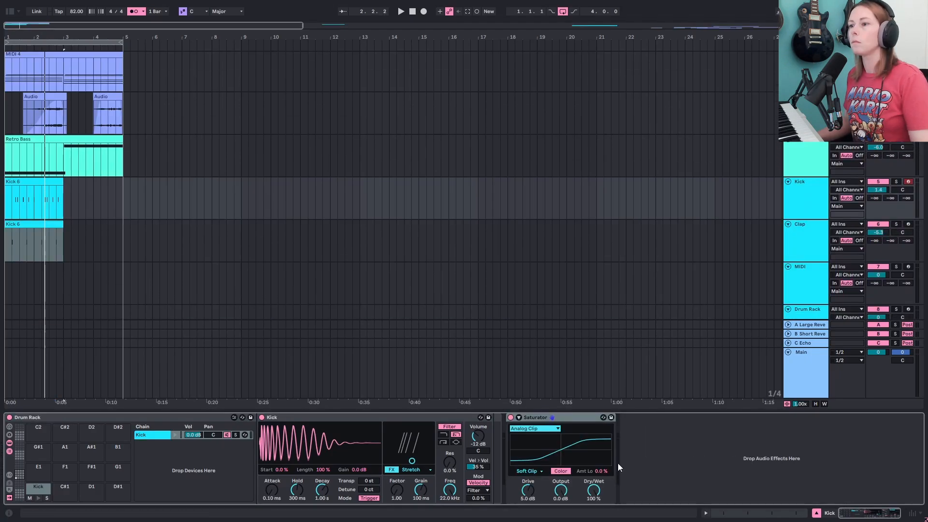
{"action": "key", "text": "space"}
{"action": "left_click_drag", "start_coordinate": [528, 490], "coordinate": [528, 478]}
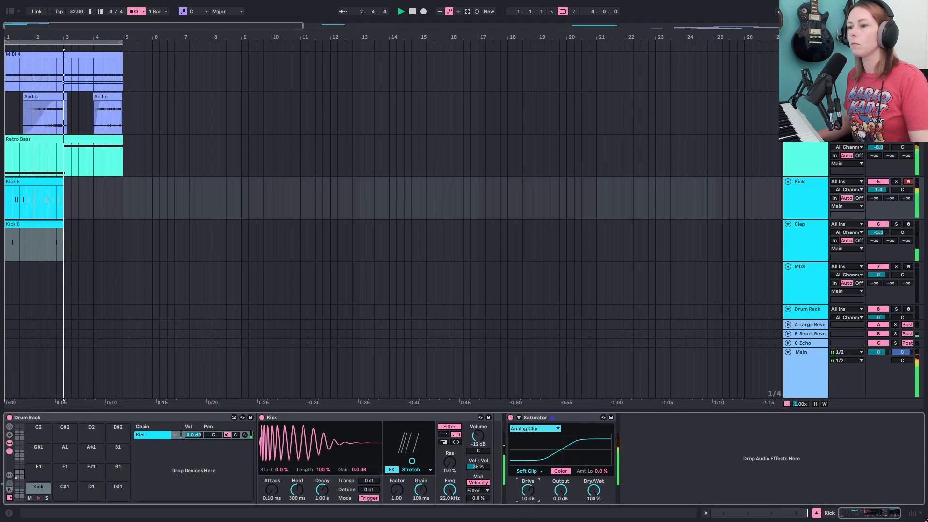
{"action": "left_click_drag", "start_coordinate": [528, 479], "coordinate": [528, 483]}
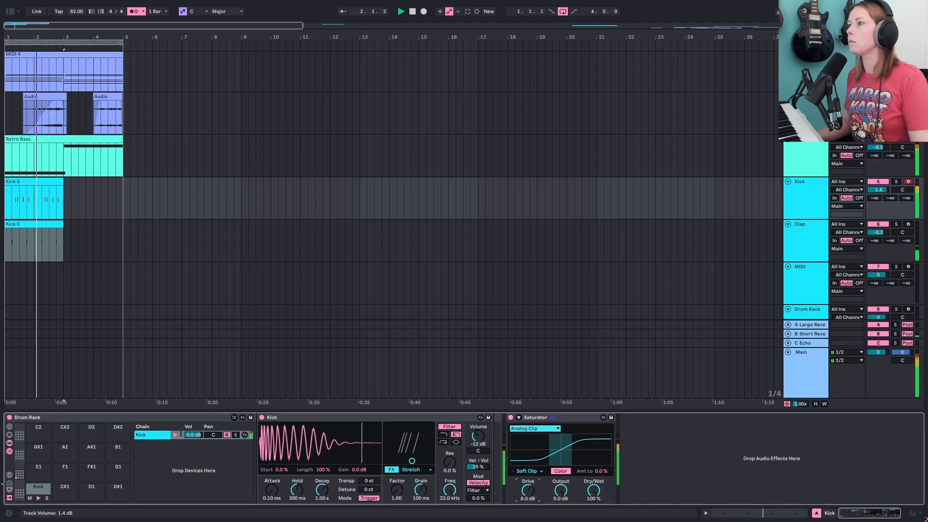
{"action": "left_click_drag", "start_coordinate": [879, 190], "coordinate": [879, 192]}
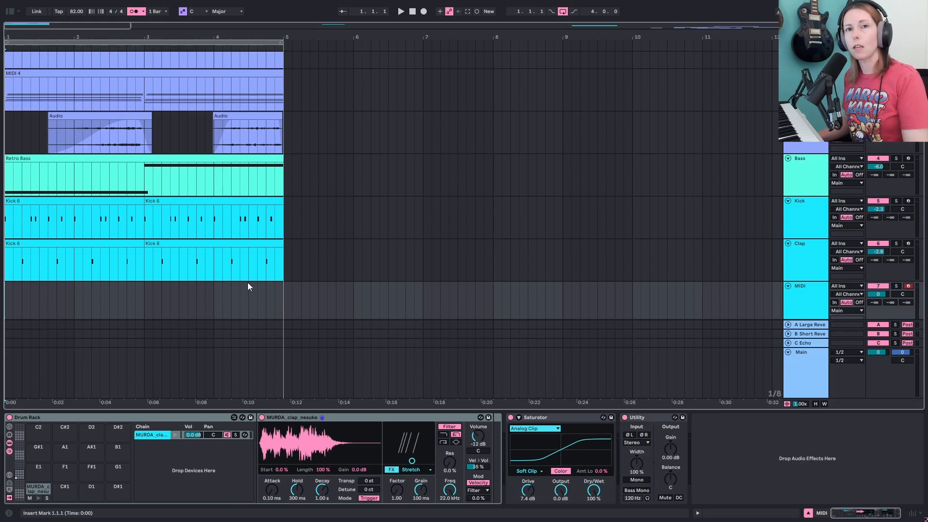
- Inspect the devices on the Drum Rack and 8 Hihat Closed tracks
{"action": "scroll", "coordinate": [248, 283], "scroll_direction": "down", "scroll_amount": 1}
{"action": "scroll", "coordinate": [257, 279], "scroll_direction": "down", "scroll_amount": 1}
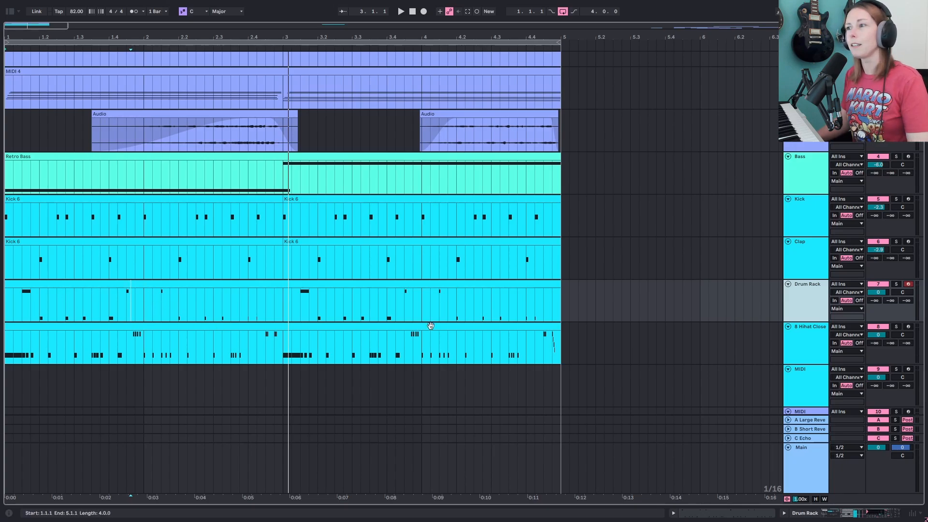
{"action": "double_click", "coordinate": [813, 297]}
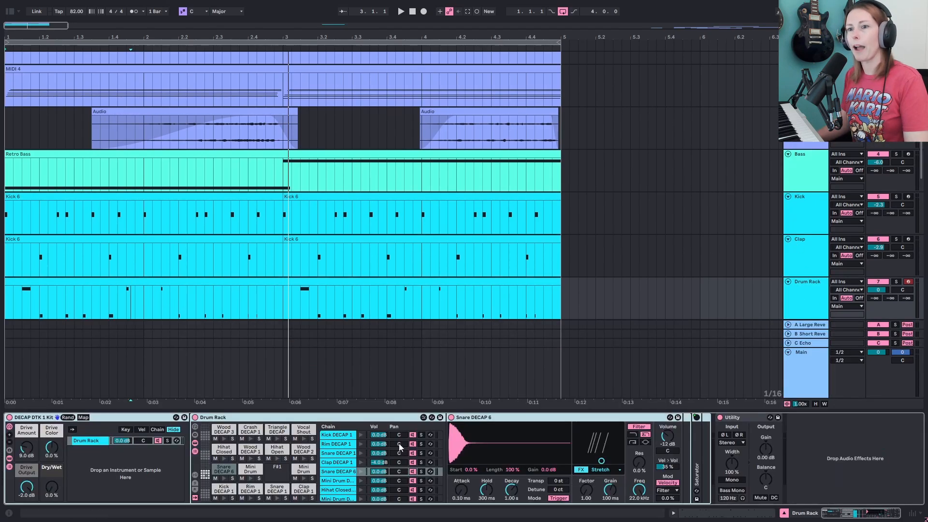
{"action": "scroll", "coordinate": [114, 290], "scroll_direction": "up", "scroll_amount": 2}
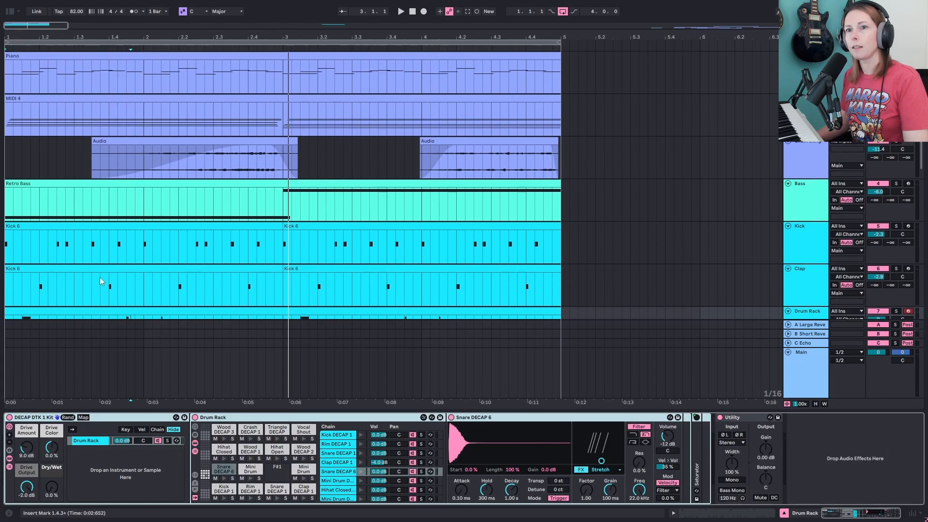
{"action": "scroll", "coordinate": [131, 275], "scroll_direction": "down", "scroll_amount": 3}
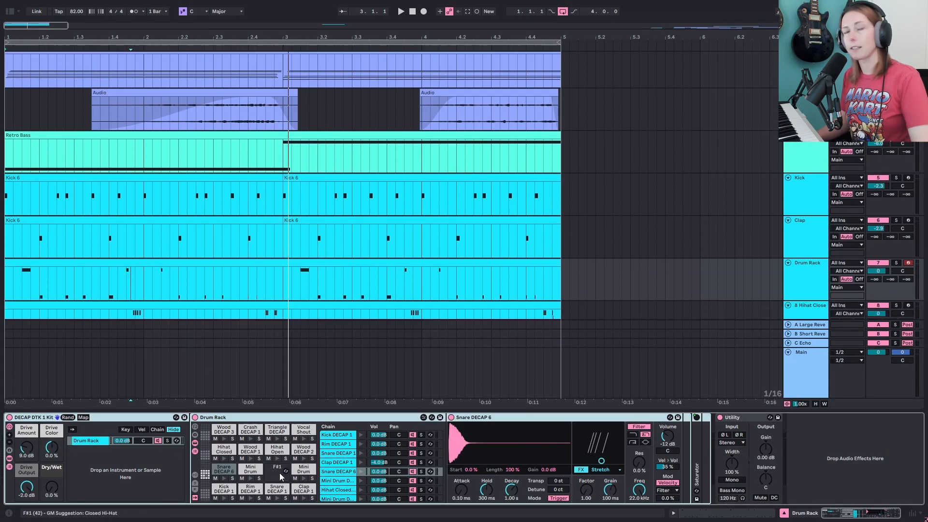
{"action": "scroll", "coordinate": [592, 267], "scroll_direction": "down", "scroll_amount": 2}
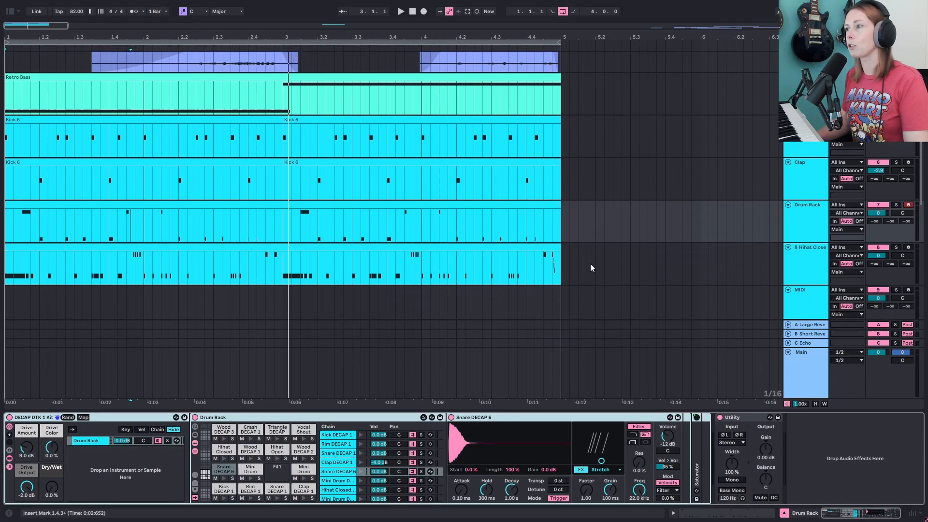
{"action": "left_click", "coordinate": [810, 259]}
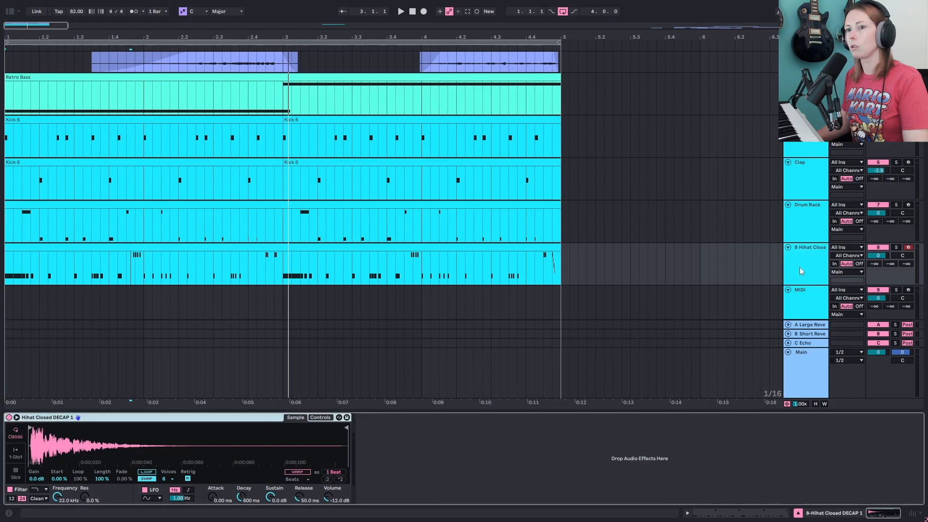
- Open the hi-hat clip's notes and play back the arrangement to listen to the drums
{"action": "double_click", "coordinate": [321, 248]}
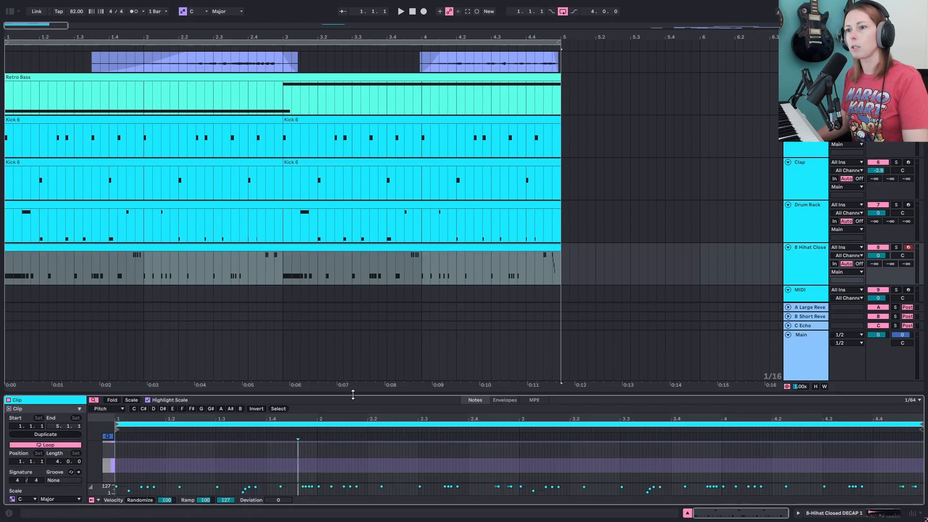
{"action": "left_click_drag", "start_coordinate": [353, 395], "coordinate": [400, 436]}
{"action": "scroll", "coordinate": [411, 345], "scroll_direction": "up", "scroll_amount": 5}
{"action": "left_click", "coordinate": [188, 252]}
{"action": "key", "text": "space"}
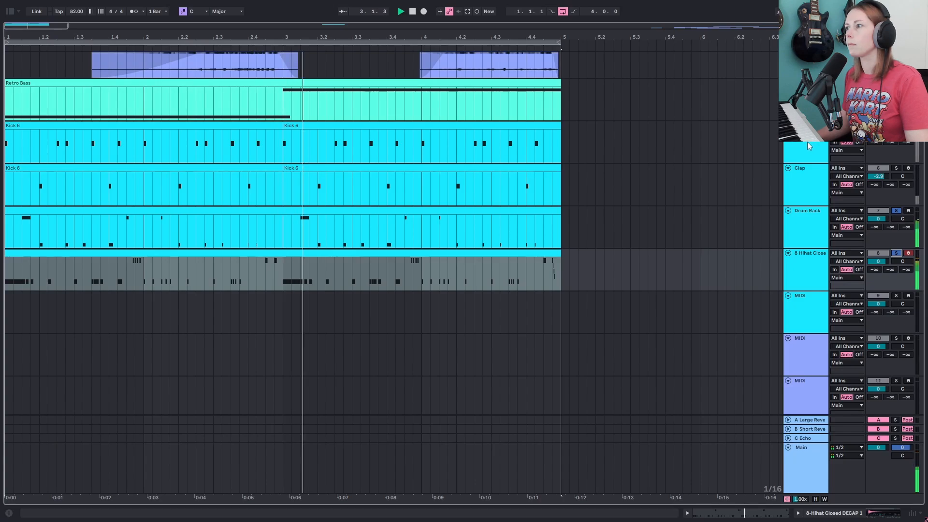
{"action": "key", "text": "s"}
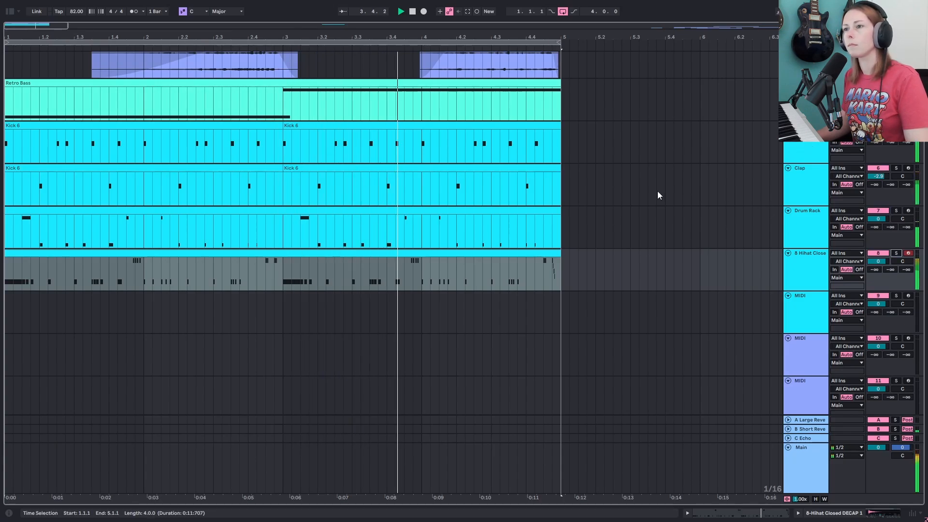
- Group the Kick, Clap, Drum Rack and 8 Hihat Closed tracks into one group track
{"action": "scroll", "coordinate": [659, 198], "scroll_direction": "up", "scroll_amount": 1}
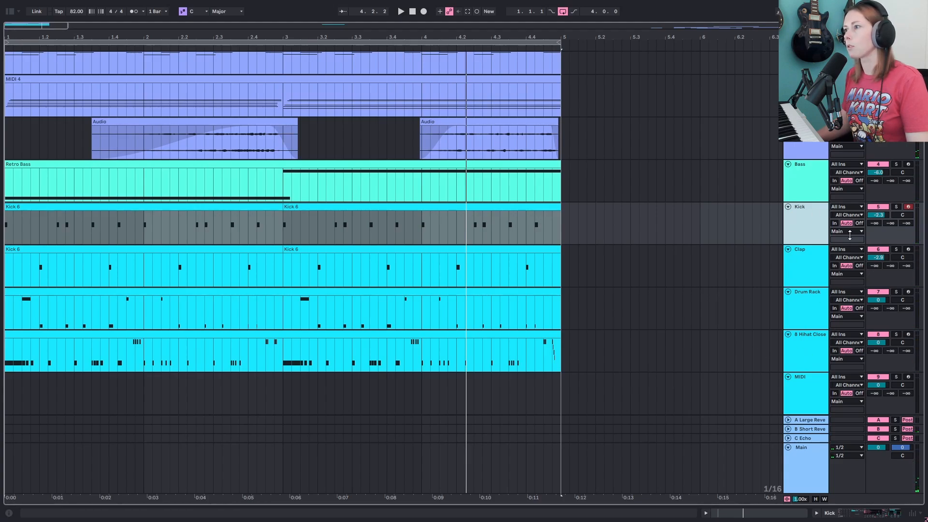
{"action": "left_click", "coordinate": [813, 354], "text": "shift"}
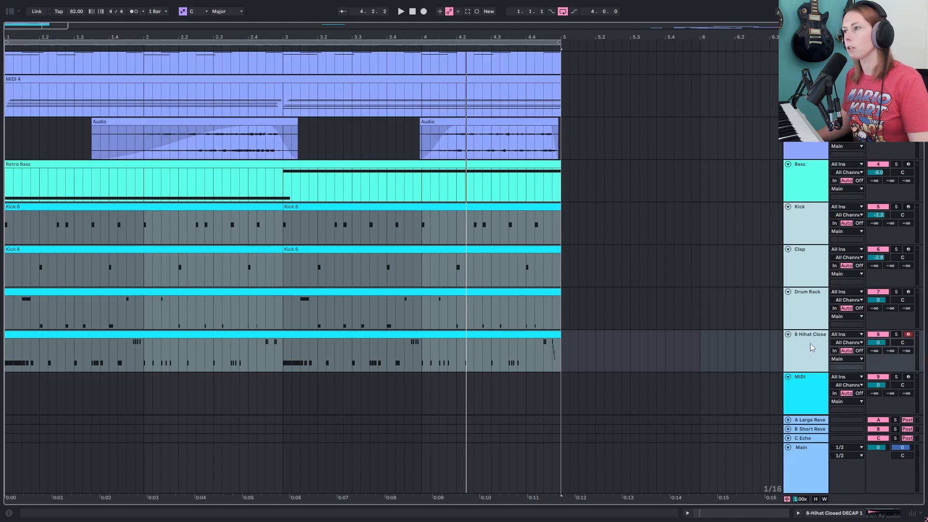
{"action": "key", "text": "ctrl+g"}
{"action": "left_click", "coordinate": [805, 216]}
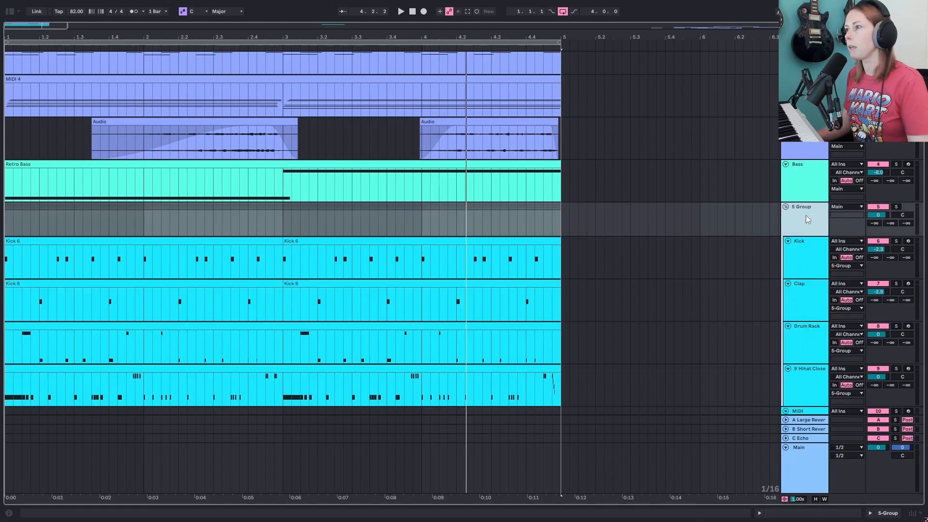
{"action": "right_click", "coordinate": [805, 215]}
{"action": "left_click", "coordinate": [748, 358]}
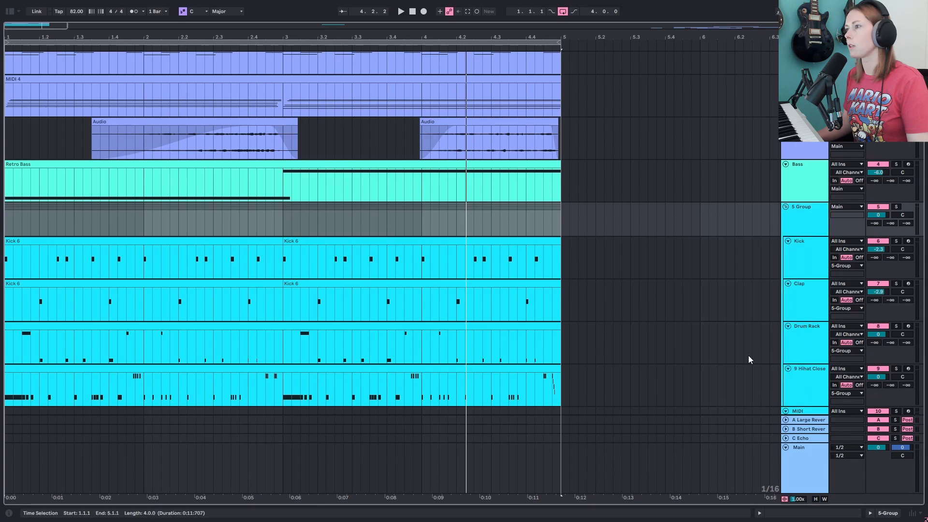
{"action": "right_click", "coordinate": [804, 221]}
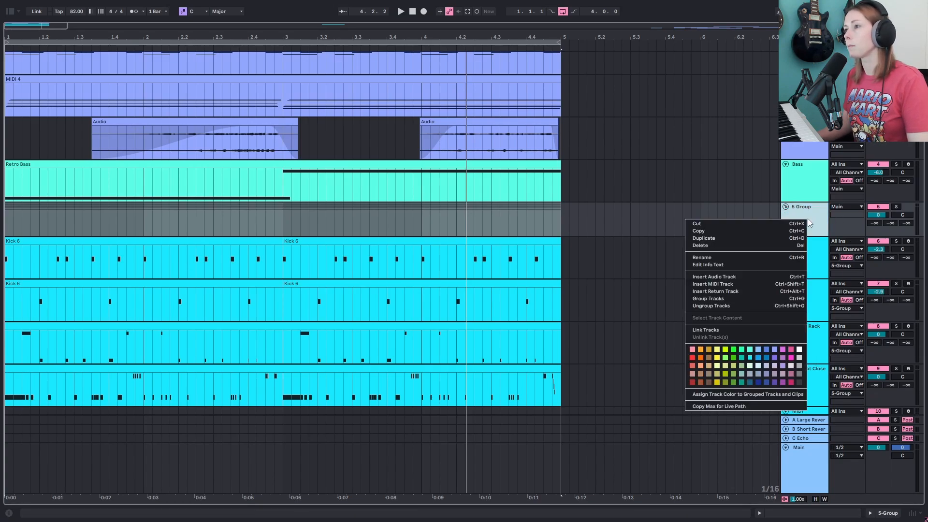
{"action": "left_click", "coordinate": [808, 219]}
- Add a Glue Compressor and a Saturator to the drum group track
{"action": "left_click", "coordinate": [10, 12]}
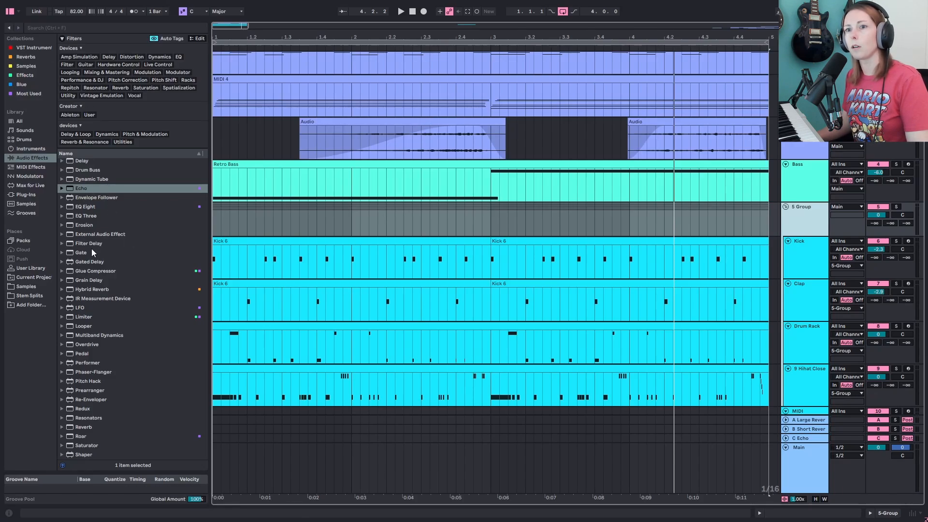
{"action": "left_click_drag", "start_coordinate": [100, 273], "coordinate": [286, 234]}
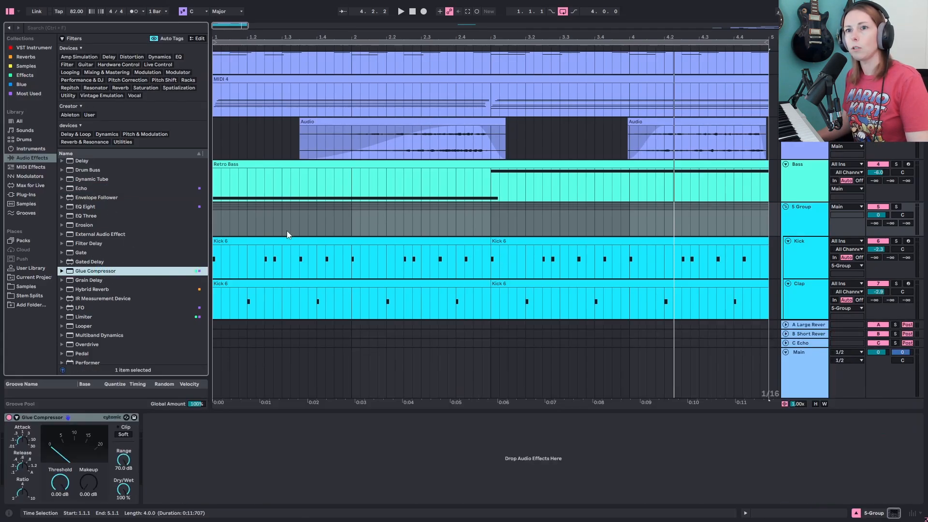
{"action": "scroll", "coordinate": [131, 270], "scroll_direction": "down", "scroll_amount": 5}
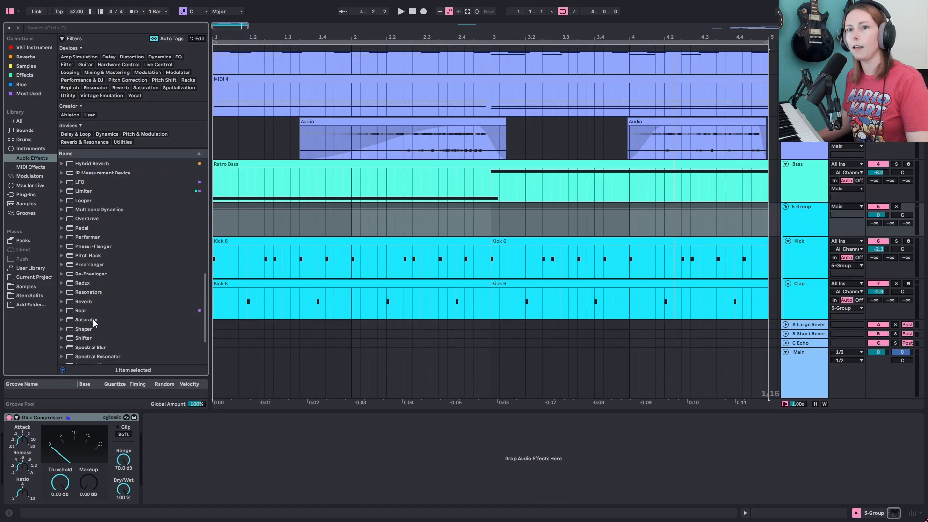
{"action": "left_click", "coordinate": [102, 320]}
{"action": "double_click", "coordinate": [102, 319]}
- Add an EQ Eight after the Saturator and solo the drum group track
{"action": "scroll", "coordinate": [121, 277], "scroll_direction": "up", "scroll_amount": 8}
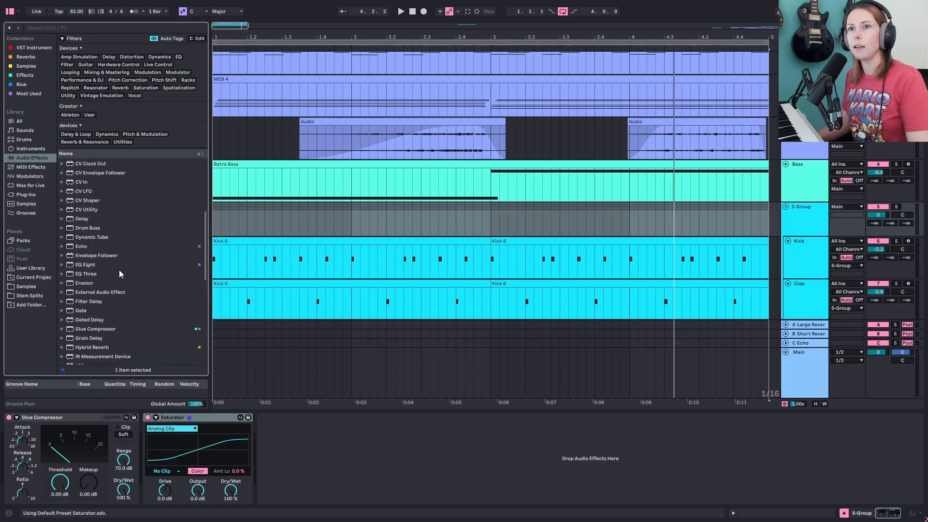
{"action": "left_click_drag", "start_coordinate": [95, 307], "coordinate": [309, 411]}
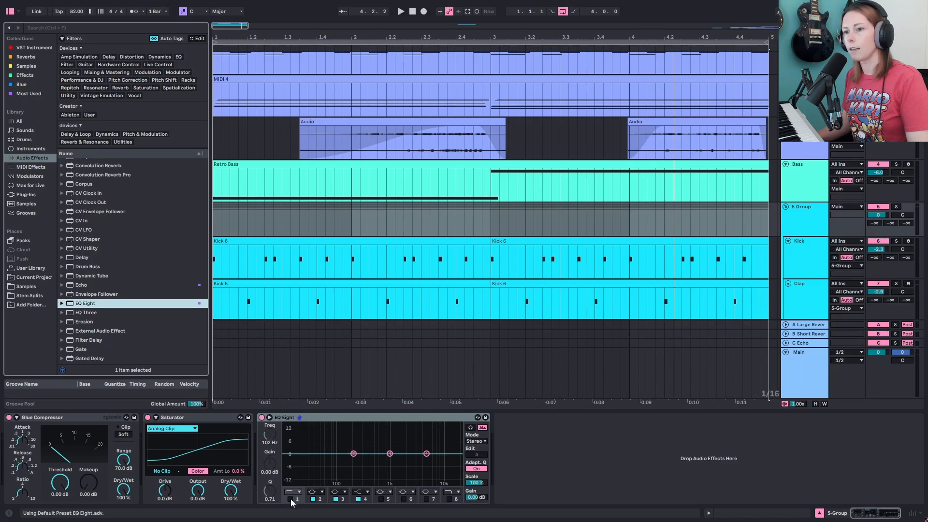
{"action": "left_click", "coordinate": [803, 213]}
{"action": "key", "text": "s"}
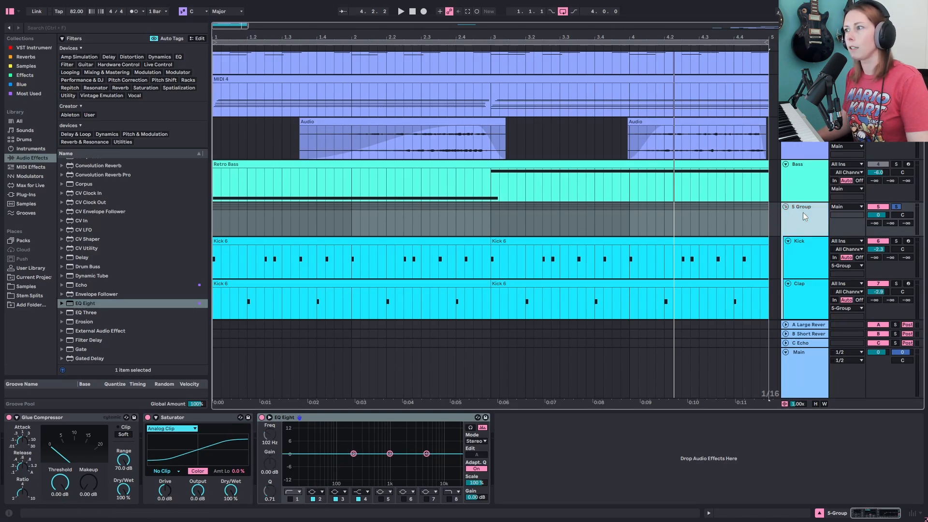
- Play back and set the group Glue Compressor's threshold to -5.08 dB, adjusting its attack
{"action": "key", "text": "space"}
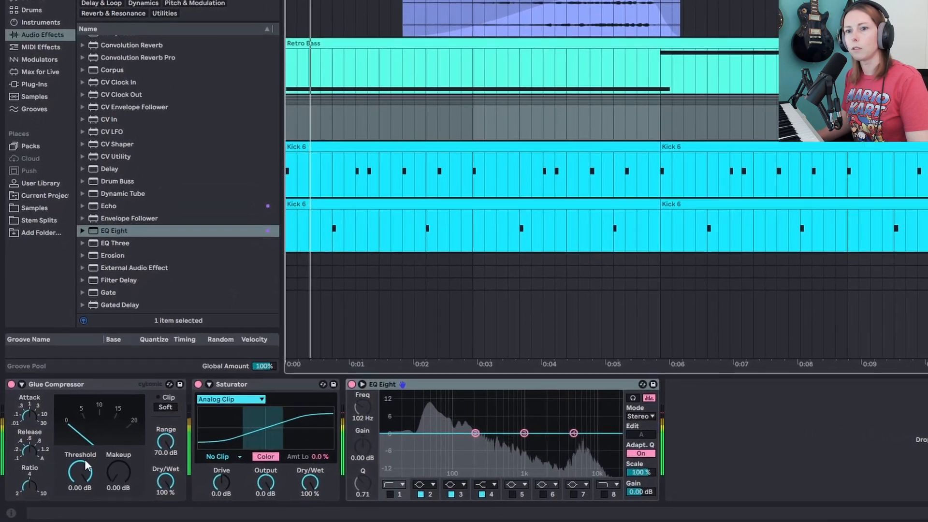
{"action": "left_click_drag", "start_coordinate": [85, 464], "coordinate": [110, 459]}
{"action": "left_click", "coordinate": [41, 374]}
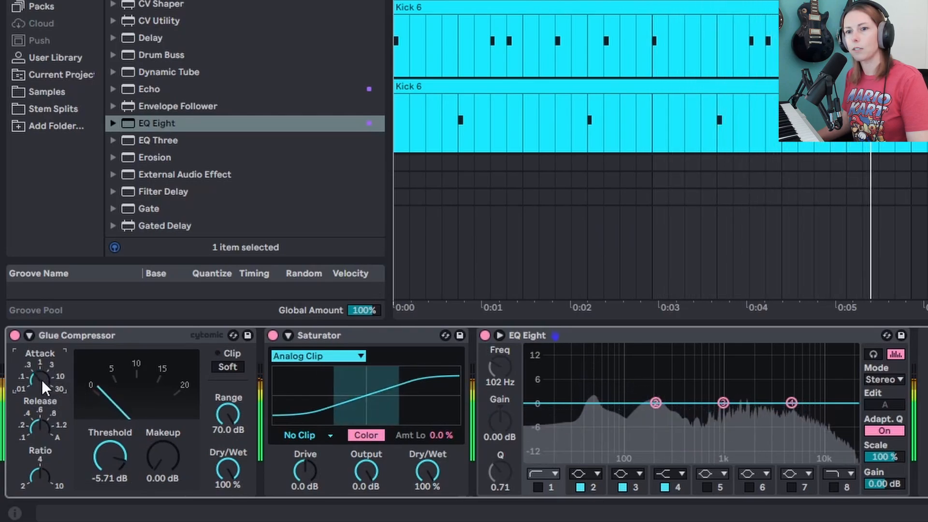
{"action": "left_click_drag", "start_coordinate": [41, 379], "coordinate": [42, 378]}
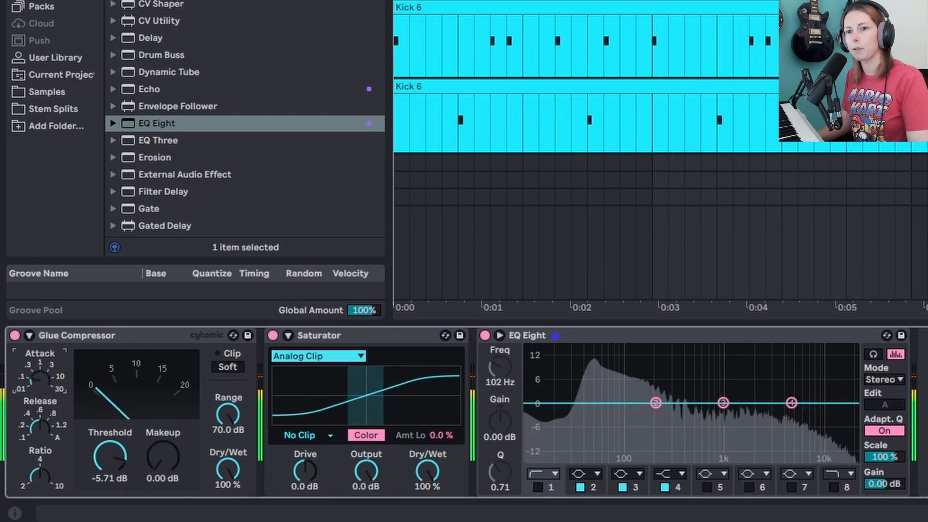
{"action": "left_click_drag", "start_coordinate": [115, 463], "coordinate": [168, 461]}
{"action": "left_click", "coordinate": [168, 457]}
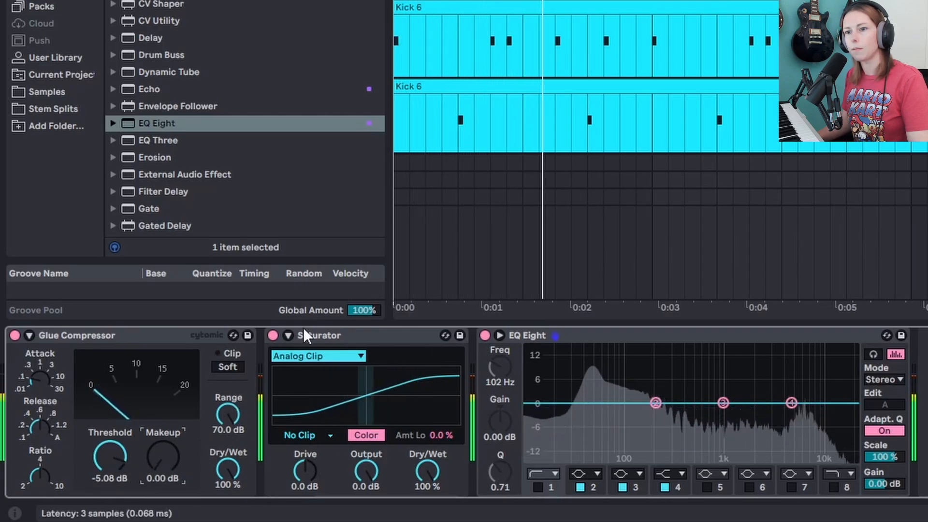
- Set the group Saturator's Drive to 1.7 dB
{"action": "left_click", "coordinate": [310, 469]}
{"action": "left_click_drag", "start_coordinate": [309, 469], "coordinate": [310, 465]}
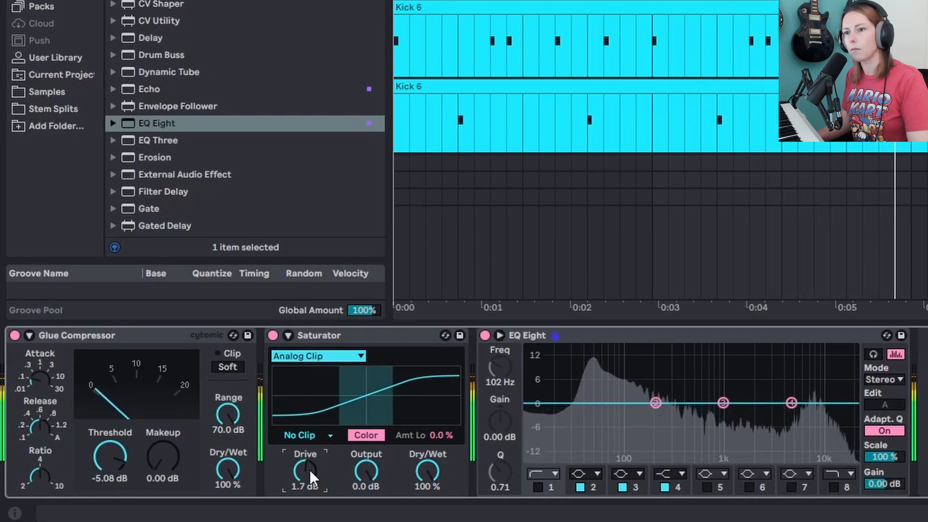
- With the group EQ Eight, cut 3.35 dB at 129 Hz and boost 2.36 dB at 2.35 kHz
{"action": "left_click_drag", "start_coordinate": [655, 403], "coordinate": [637, 416]}
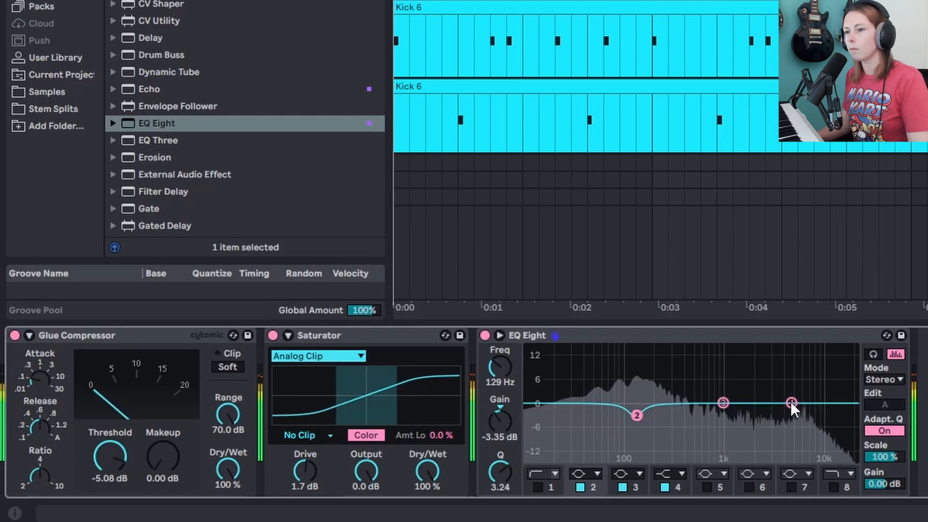
{"action": "left_click_drag", "start_coordinate": [726, 402], "coordinate": [759, 393]}
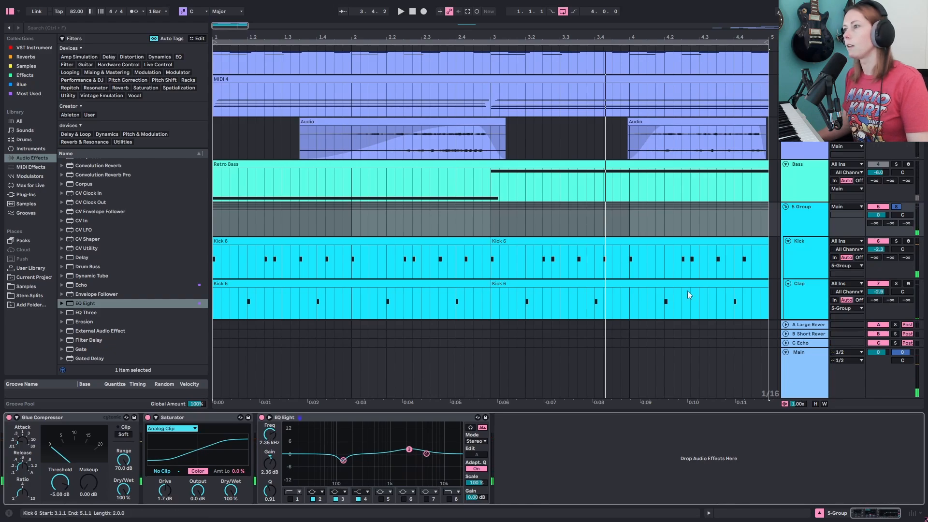
{"action": "scroll", "coordinate": [725, 289], "scroll_direction": "down", "scroll_amount": 2}
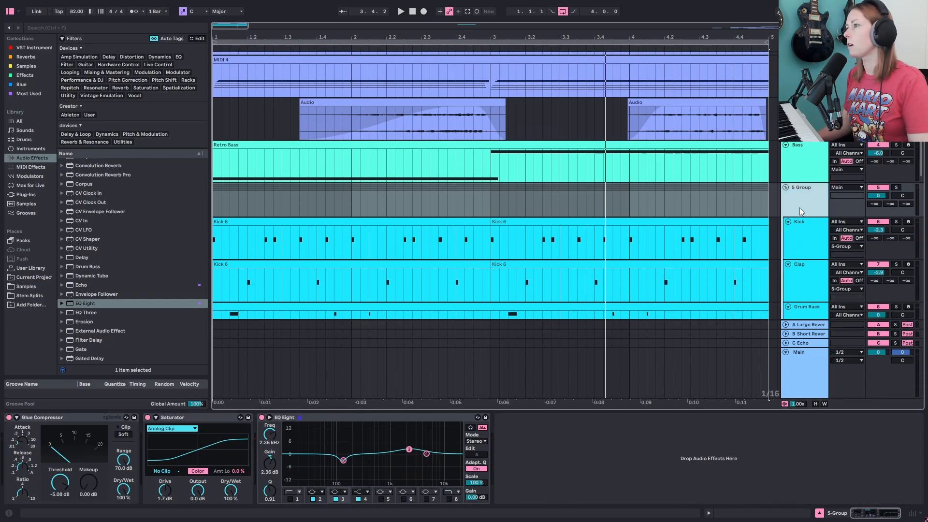
- Shorten the woodwind loop clip on the audio track to about three beats and audition it
{"action": "scroll", "coordinate": [802, 204], "scroll_direction": "down", "scroll_amount": 1}
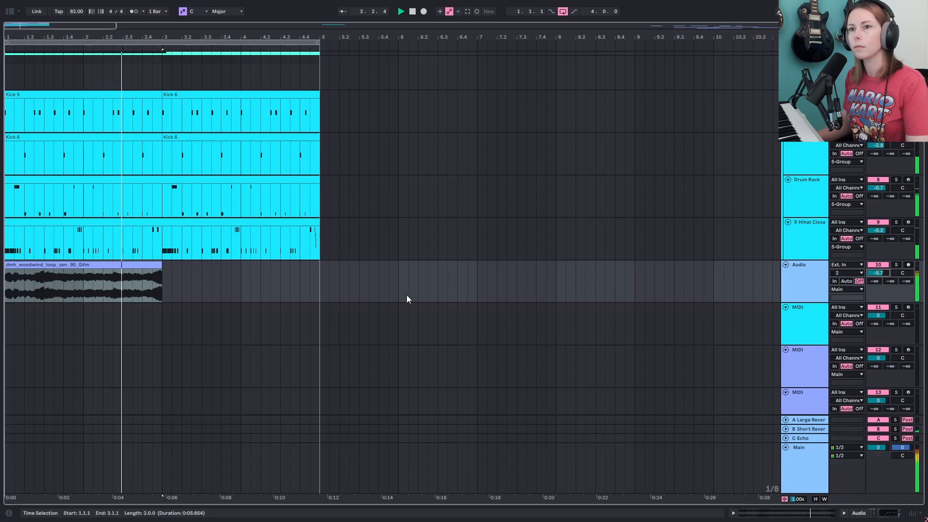
{"action": "left_click", "coordinate": [137, 265]}
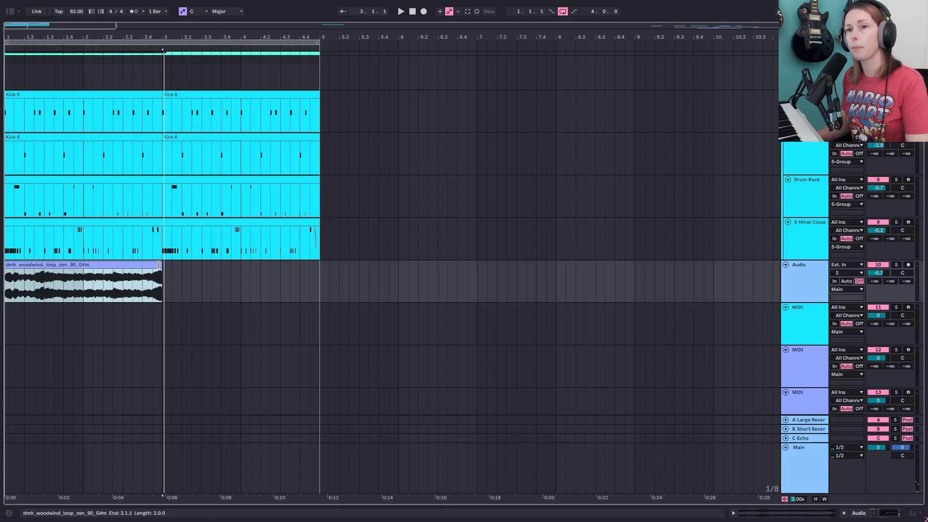
{"action": "left_click_drag", "start_coordinate": [158, 265], "coordinate": [67, 263]}
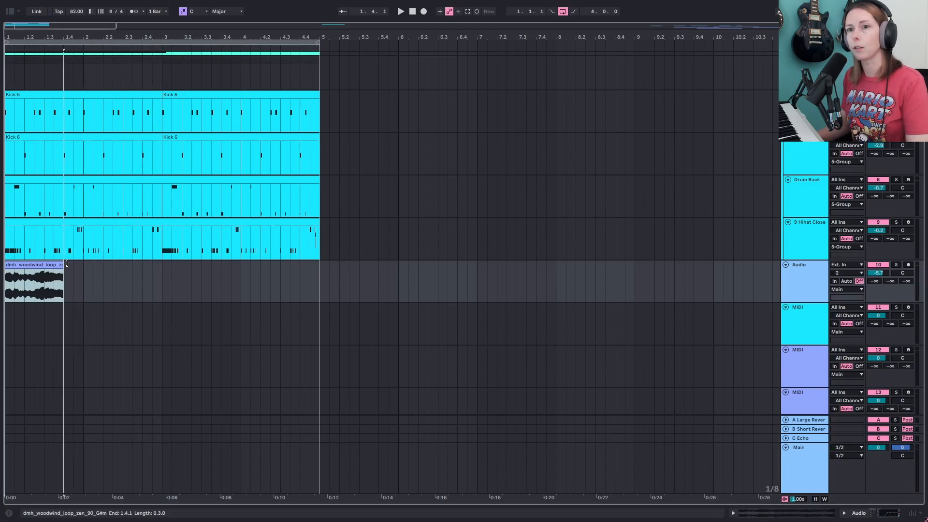
{"action": "left_click", "coordinate": [42, 271]}
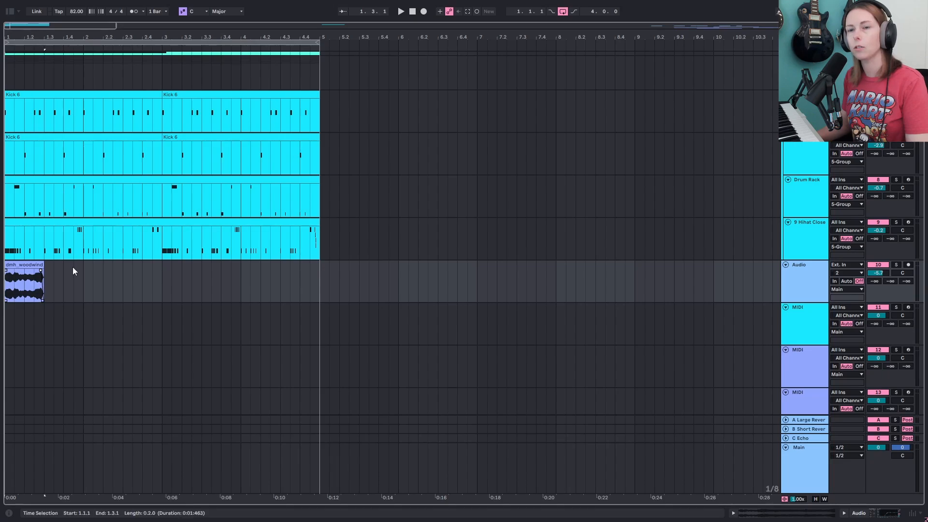
{"action": "key", "text": "space"}
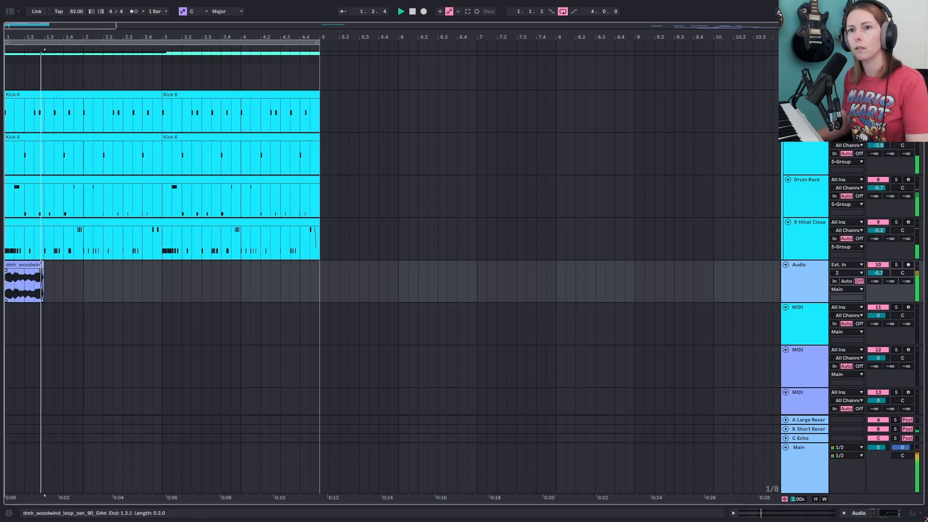
{"action": "left_click_drag", "start_coordinate": [44, 265], "coordinate": [73, 264]}
{"action": "key", "text": "space"}
{"action": "left_click", "coordinate": [35, 283]}
{"action": "key", "text": "space"}
{"action": "key", "text": "space"}
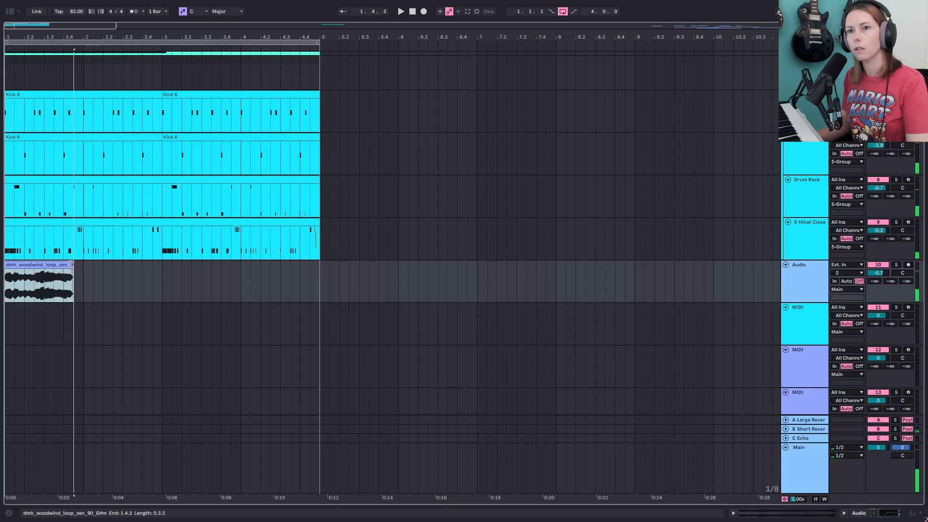
{"action": "left_click", "coordinate": [45, 284]}
{"action": "key", "text": "space"}
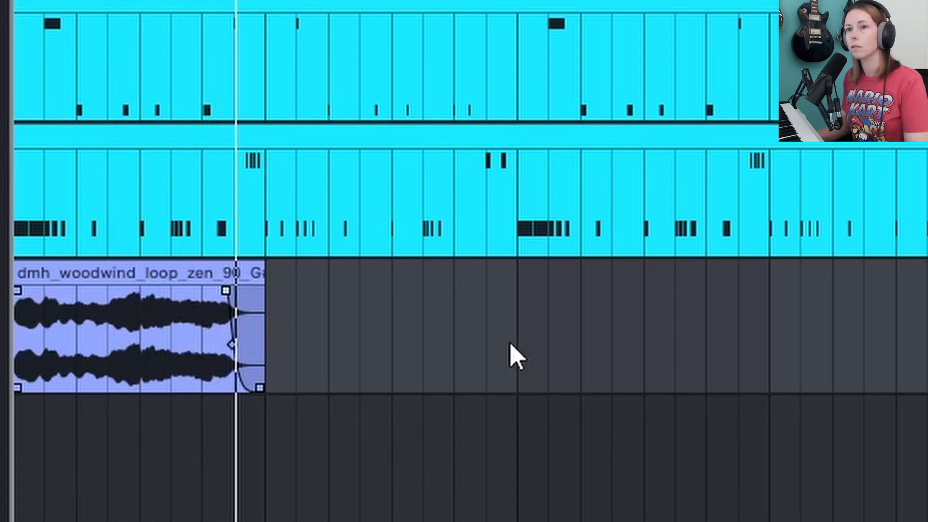
{"action": "key", "text": "space"}
- Lengthen the woodwind loop clip to one bar with a fade-out at its end and play it back
{"action": "left_click", "coordinate": [221, 272]}
{"action": "left_click", "coordinate": [497, 336]}
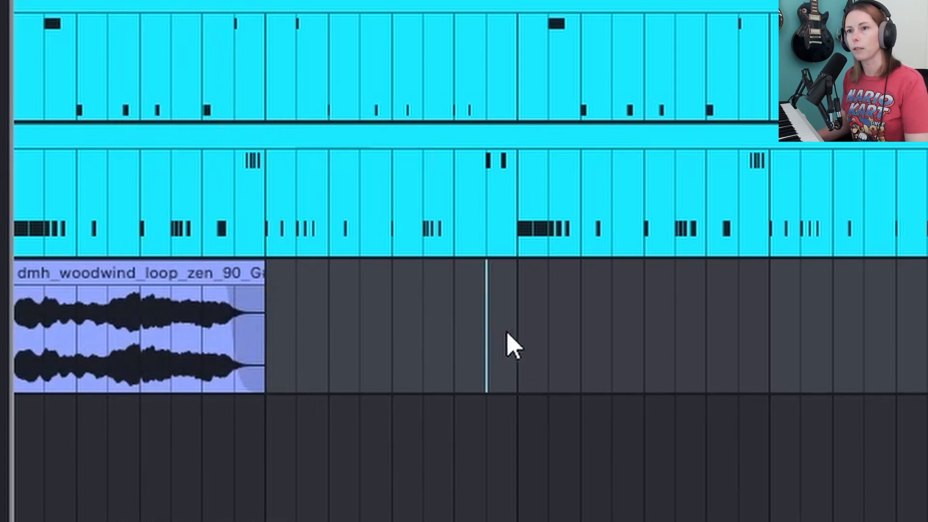
{"action": "left_click", "coordinate": [518, 326]}
{"action": "scroll", "coordinate": [293, 341], "scroll_direction": "up", "scroll_amount": 2}
{"action": "scroll", "coordinate": [207, 329], "scroll_direction": "down", "scroll_amount": 2}
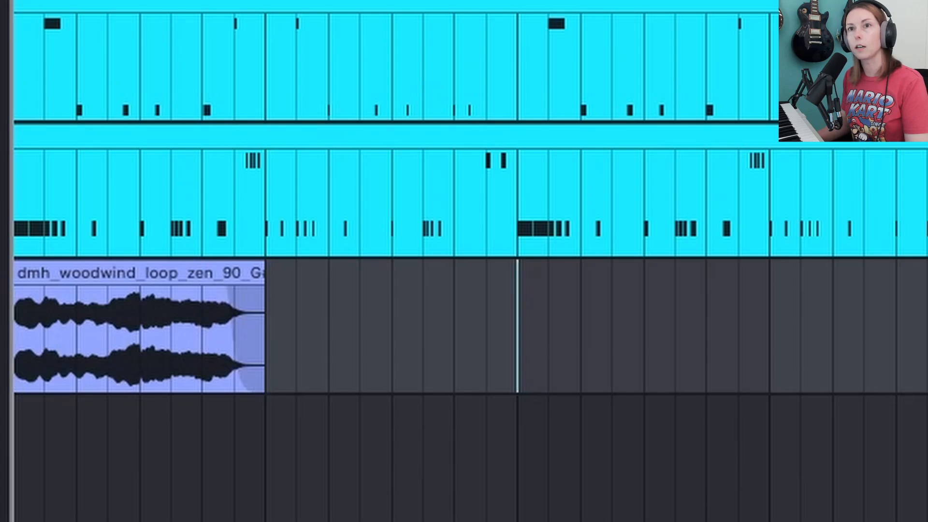
{"action": "left_click_drag", "start_coordinate": [89, 1], "coordinate": [257, 21]}
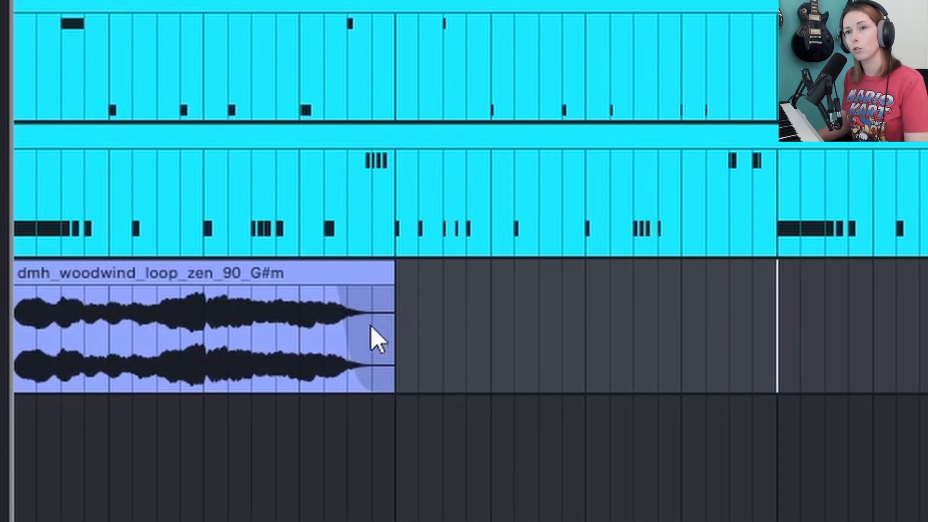
{"action": "mouse_move", "coordinate": [335, 297]}
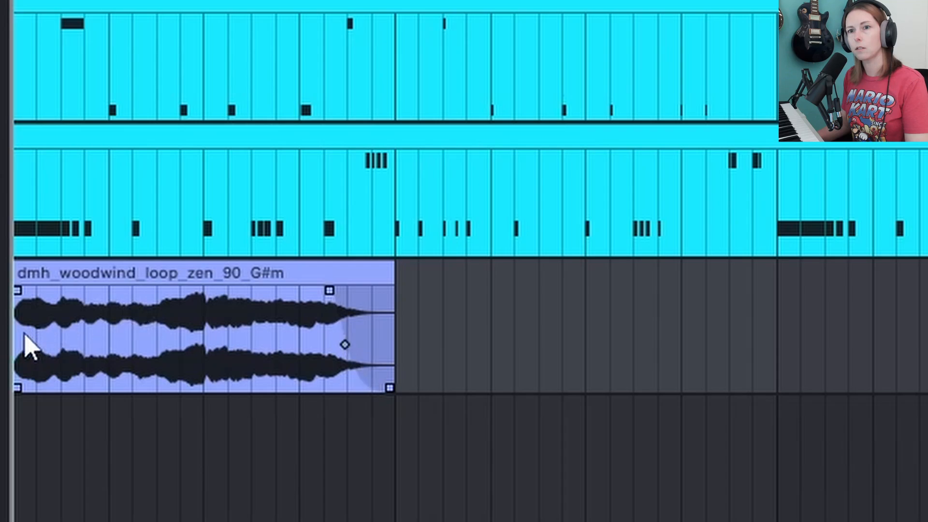
{"action": "key", "text": "space"}
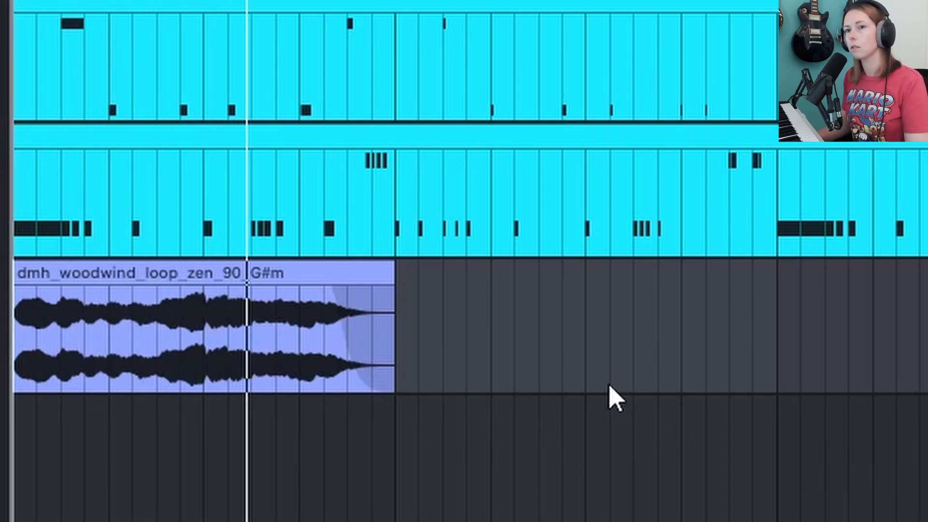
{"action": "key", "text": "space"}
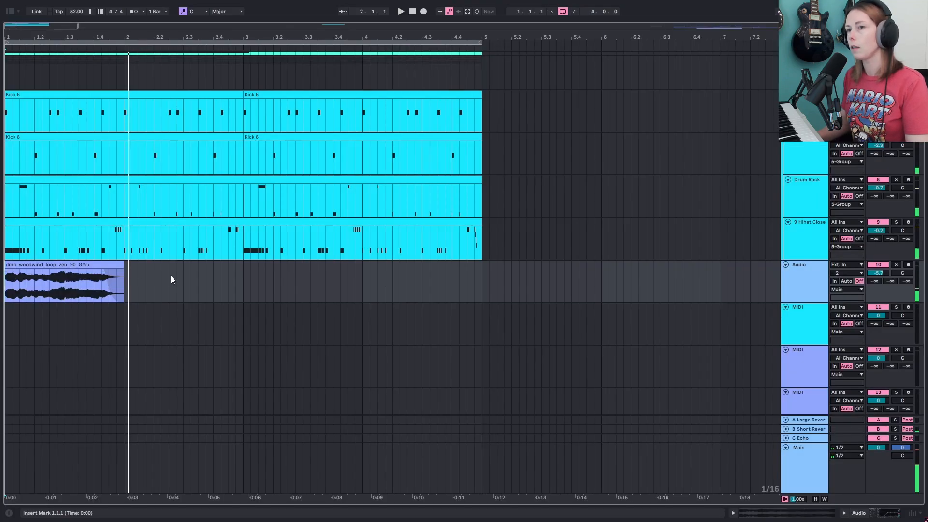
- Set the audio track's Large Reverb send to -13.0 dB and play the woodwind clip
{"action": "left_click", "coordinate": [102, 265]}
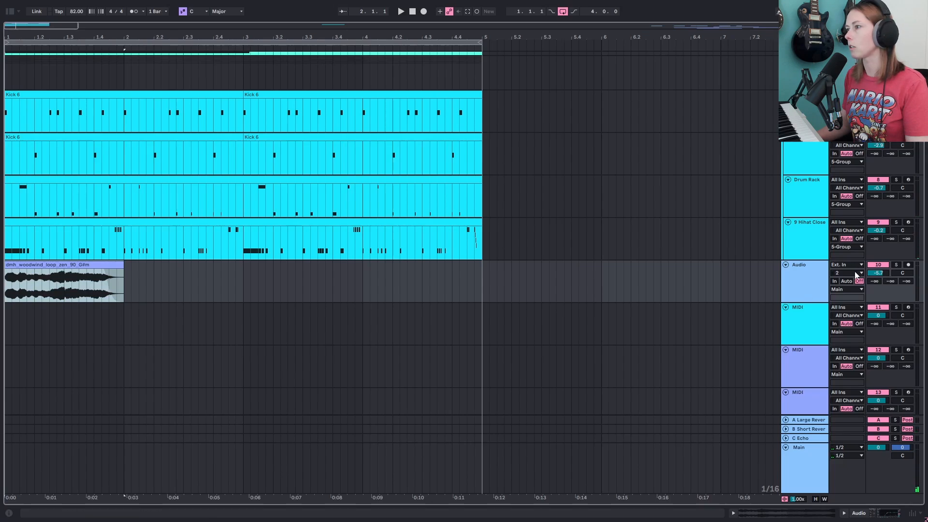
{"action": "scroll", "coordinate": [856, 275], "scroll_direction": "up", "scroll_amount": 1}
{"action": "left_click", "coordinate": [806, 311]}
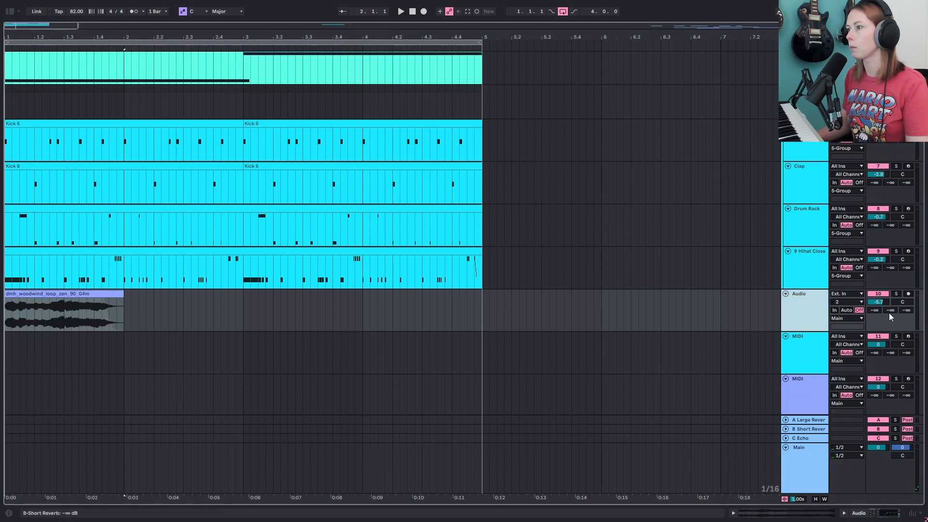
{"action": "left_click_drag", "start_coordinate": [875, 310], "coordinate": [874, 307]}
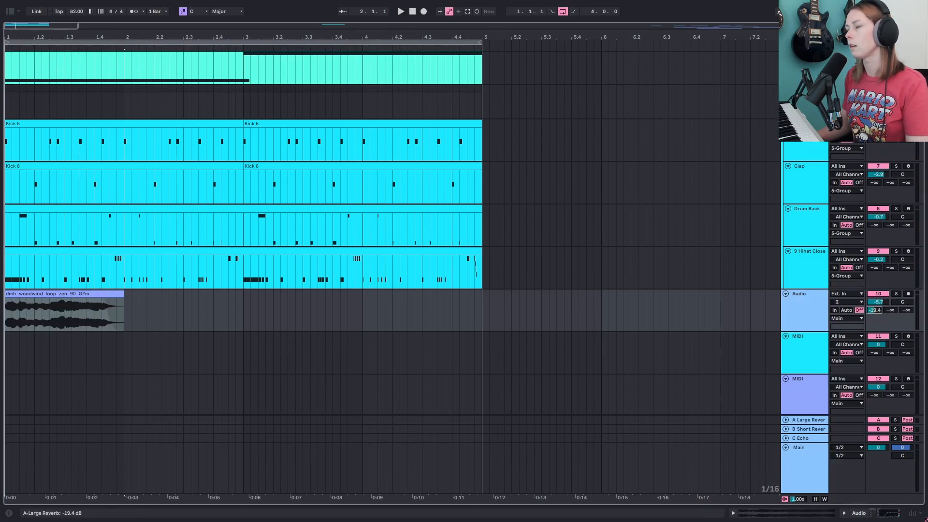
{"action": "left_click", "coordinate": [69, 318]}
{"action": "key", "text": "space"}
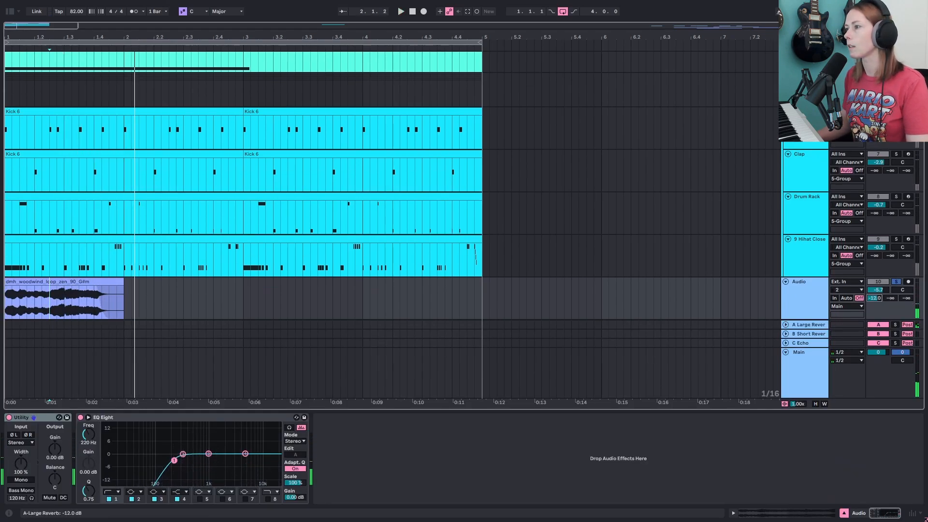
- Copy the woodwind loop clip to bar 3 and play it back
{"action": "key", "text": "s"}
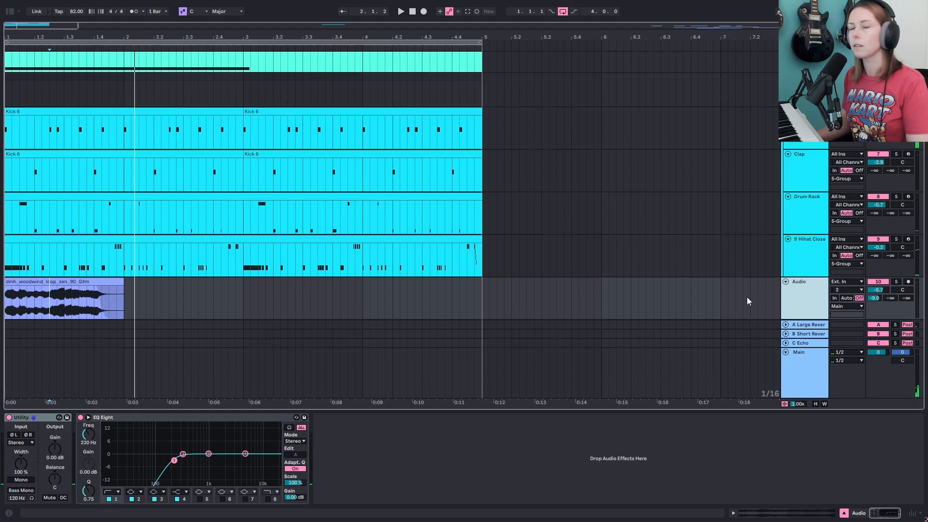
{"action": "left_click", "coordinate": [101, 283]}
{"action": "left_click_drag", "start_coordinate": [85, 283], "coordinate": [323, 292]}
{"action": "key", "text": "space"}
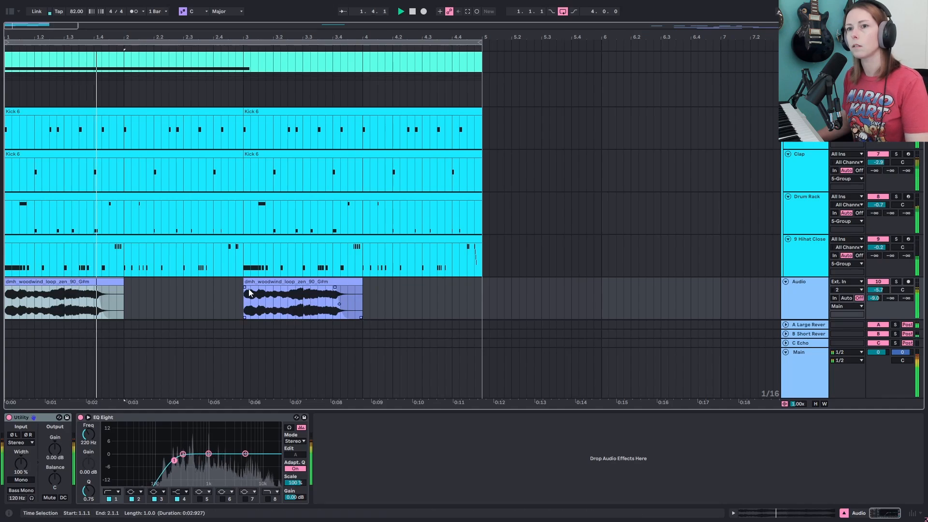
- Adjust the fade-out at the end of the copied woodwind clip and audition both clips
{"action": "left_click", "coordinate": [96, 292]}
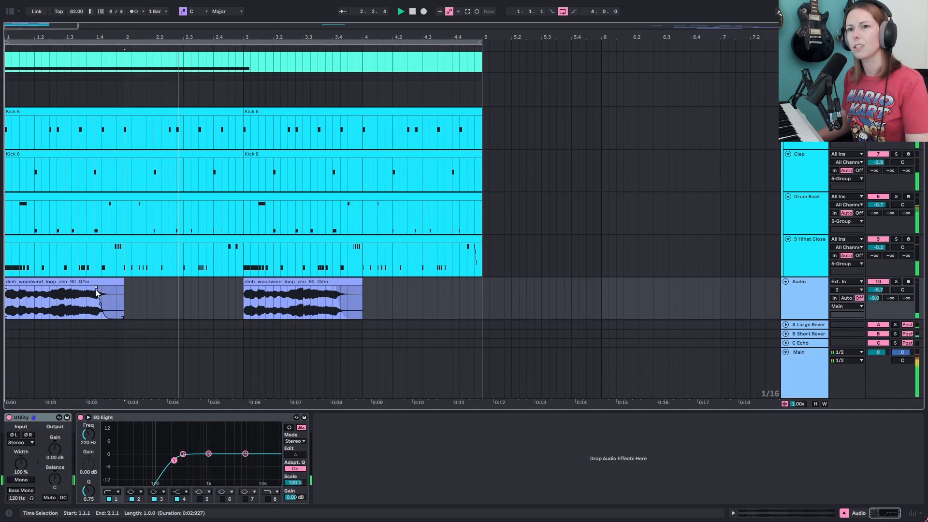
{"action": "left_click_drag", "start_coordinate": [335, 288], "coordinate": [340, 288]}
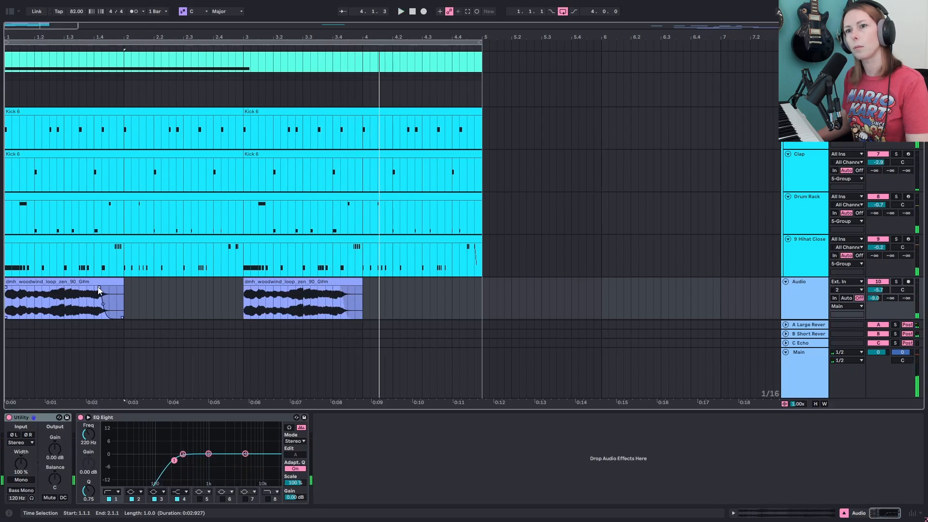
{"action": "left_click", "coordinate": [322, 303]}
{"action": "key", "text": "space"}
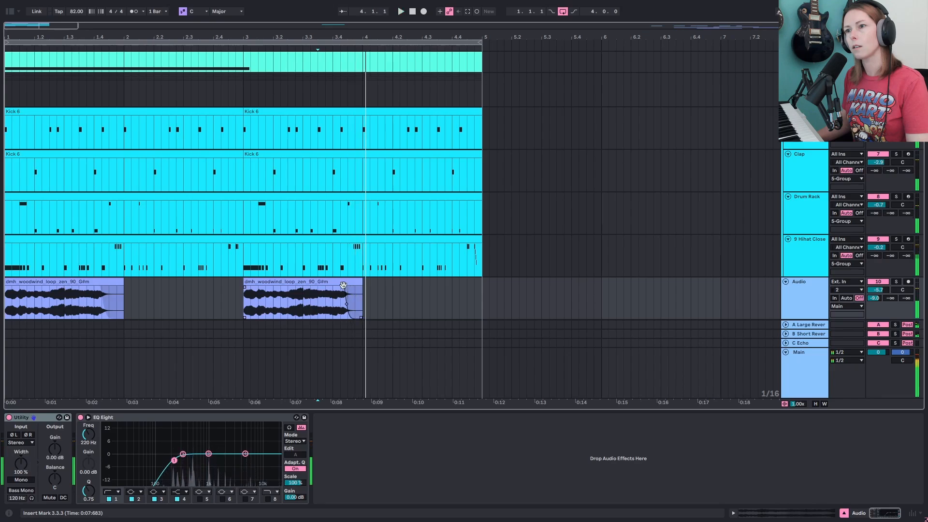
{"action": "key", "text": "space"}
{"action": "left_click", "coordinate": [106, 289]}
{"action": "left_click", "coordinate": [98, 289]}
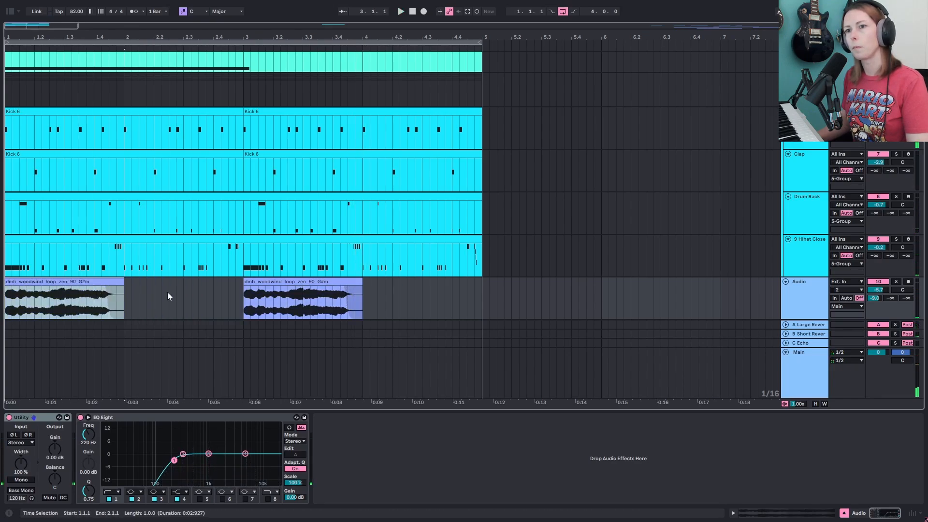
{"action": "left_click", "coordinate": [128, 298]}
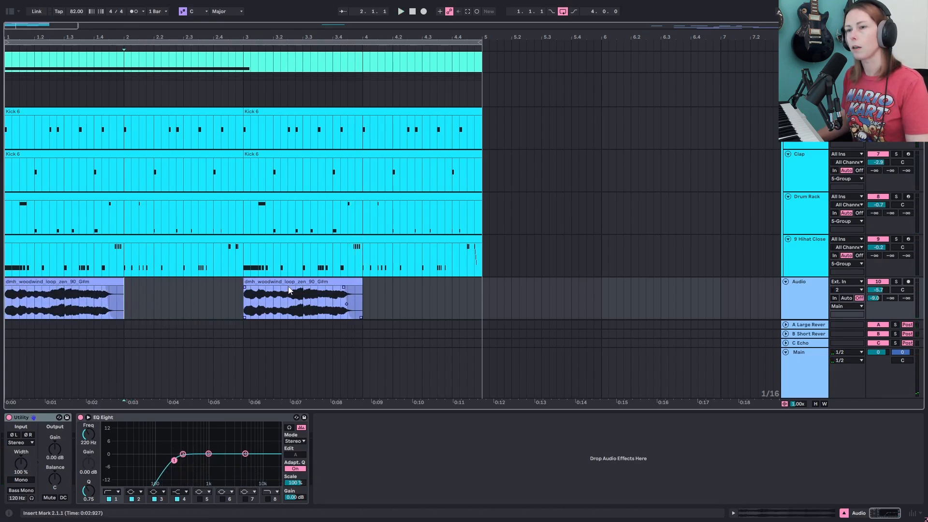
- Copy the woodwind clip to bar 4.3 and extend its end to bar 6.1.4
{"action": "left_click", "coordinate": [322, 281]}
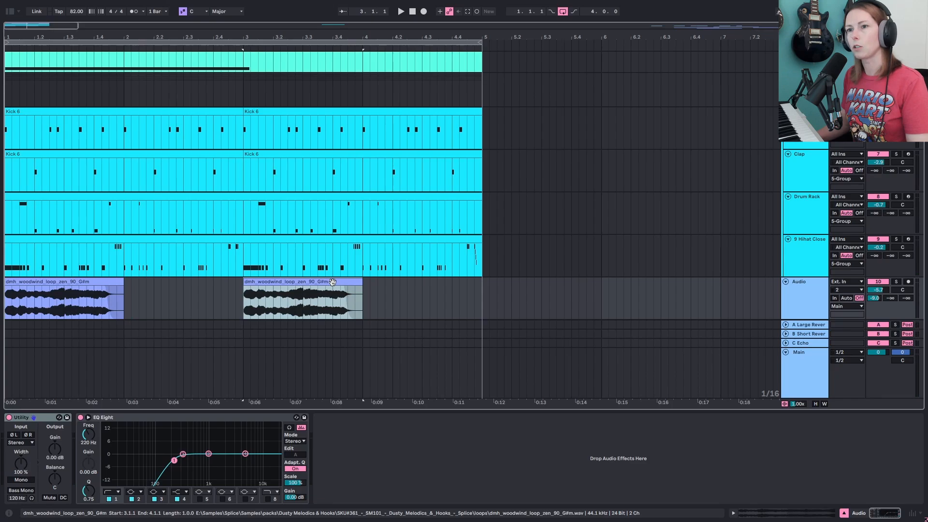
{"action": "left_click_drag", "start_coordinate": [333, 282], "coordinate": [475, 284]}
{"action": "left_click_drag", "start_coordinate": [549, 280], "coordinate": [624, 281]}
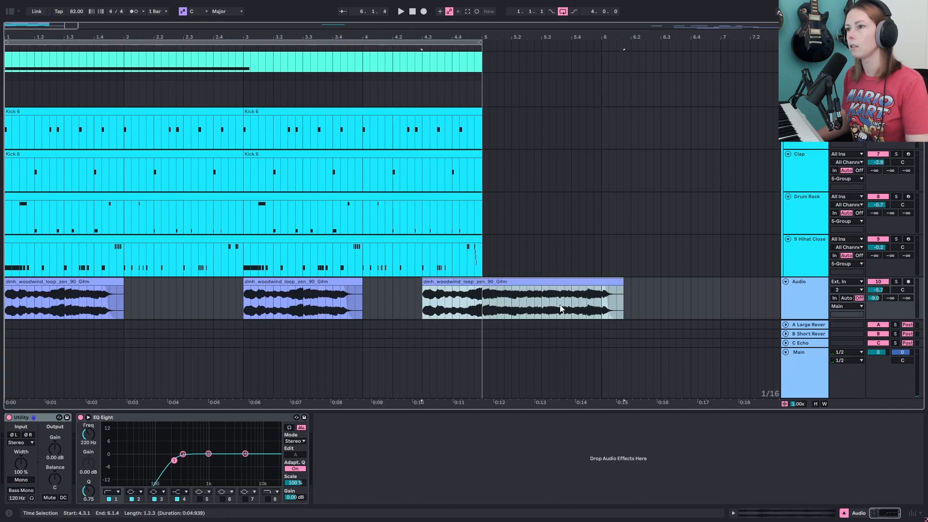
- Audition the third woodwind clip by playing from several points around bar 5
{"action": "left_click", "coordinate": [544, 309]}
{"action": "key", "text": "space"}
{"action": "key", "text": "space"}
{"action": "left_click", "coordinate": [533, 305]}
{"action": "key", "text": "space"}
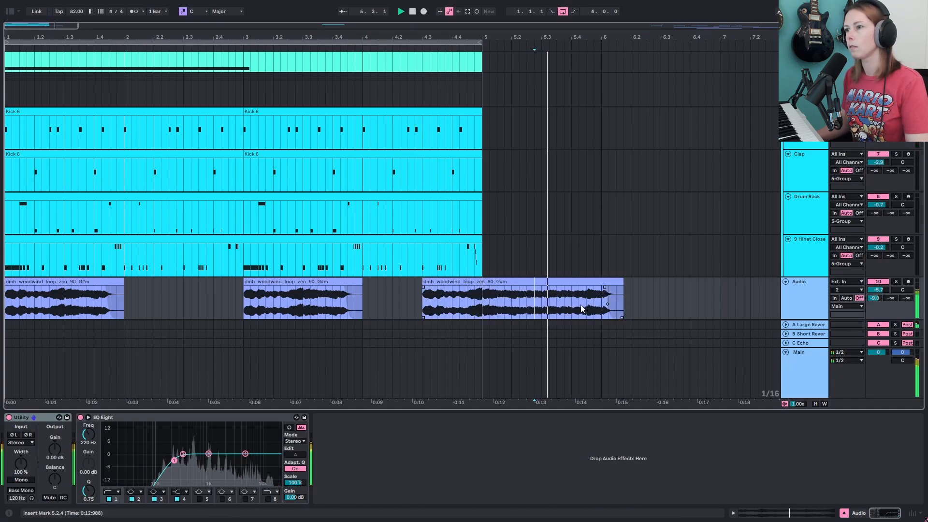
{"action": "key", "text": "space"}
{"action": "left_click", "coordinate": [523, 303]}
{"action": "key", "text": "space"}
{"action": "key", "text": "space"}
{"action": "left_click", "coordinate": [505, 304]}
{"action": "key", "text": "space"}
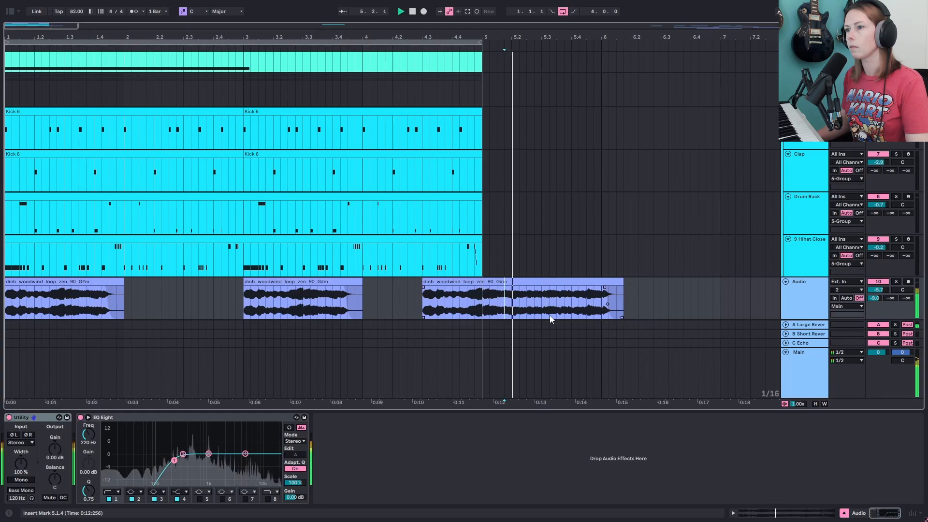
{"action": "key", "text": "space"}
{"action": "left_click", "coordinate": [512, 306]}
{"action": "key", "text": "space"}
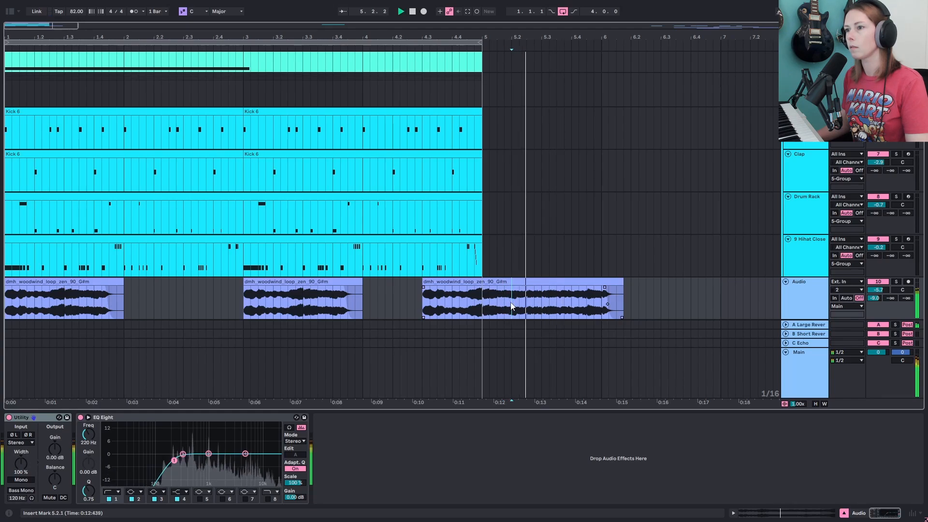
{"action": "key", "text": "space"}
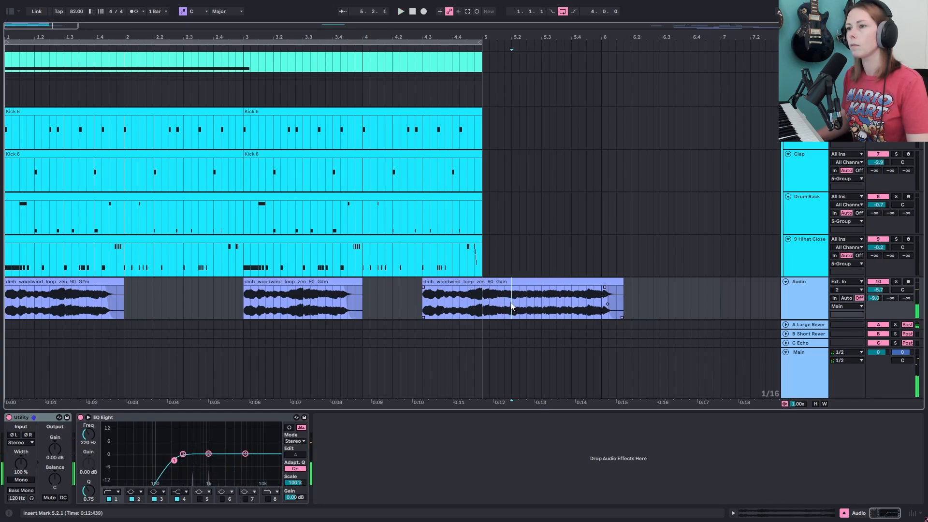
- Shorten the third woodwind clip so it ends at bar 5.1.3
{"action": "left_click", "coordinate": [499, 282]}
{"action": "key", "text": "Delete"}
{"action": "left_click_drag", "start_coordinate": [550, 283], "coordinate": [496, 284]}
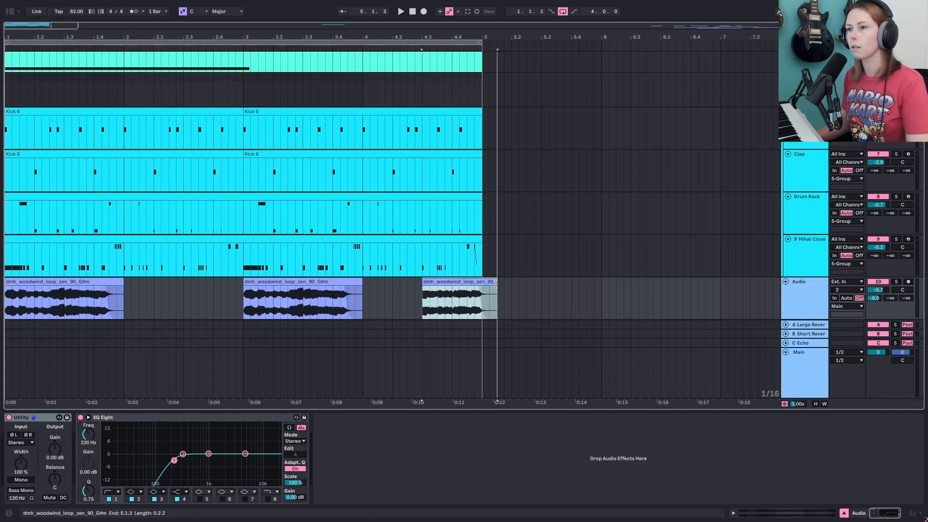
{"action": "left_click", "coordinate": [407, 306]}
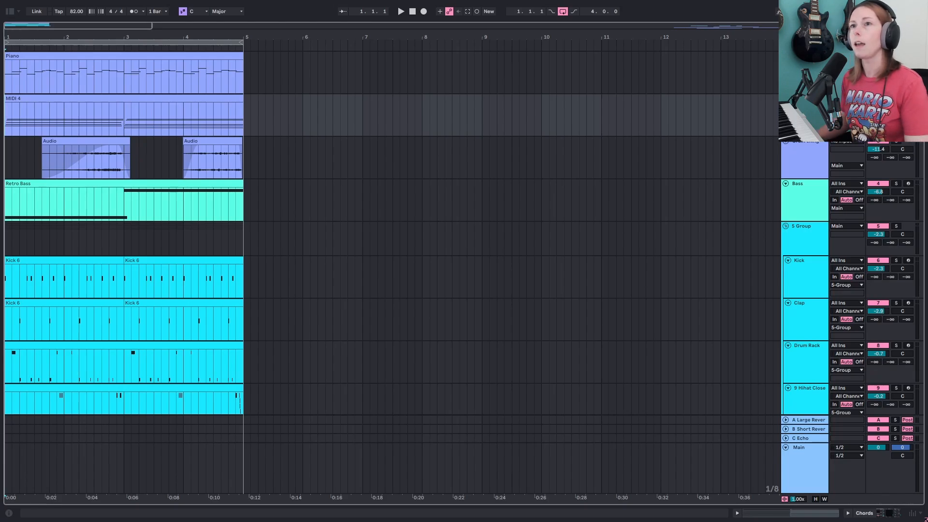
- Play back the arrangement from the start of the MIDI 4 track
{"action": "left_click_drag", "start_coordinate": [150, 35], "coordinate": [189, 35]}
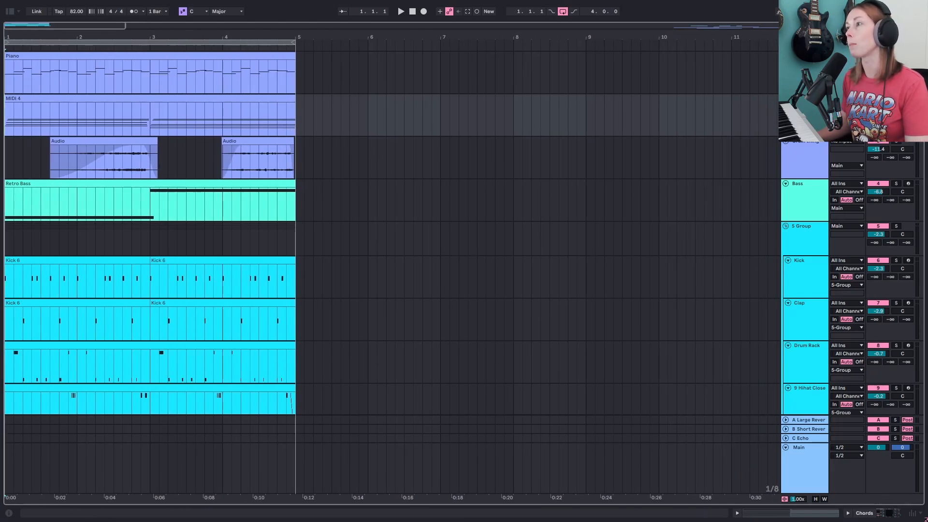
{"action": "left_click", "coordinate": [52, 99]}
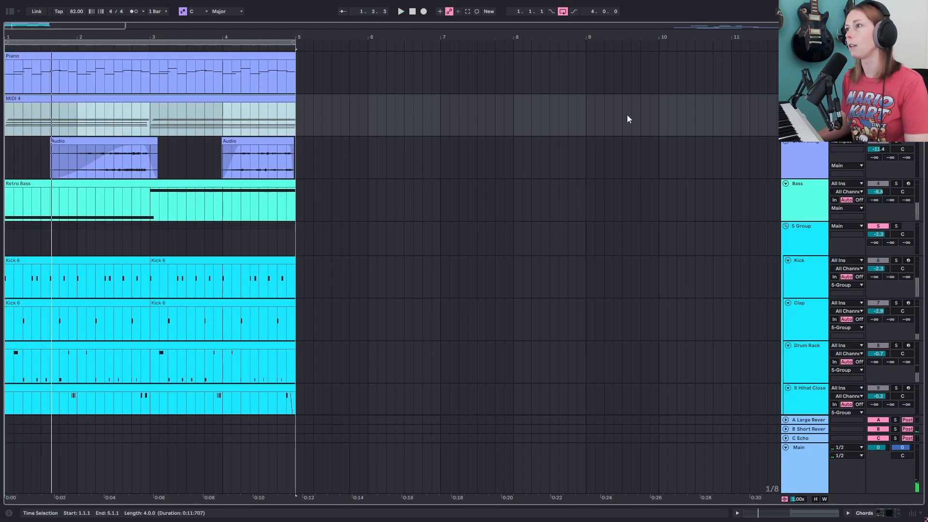
{"action": "key", "text": "space"}
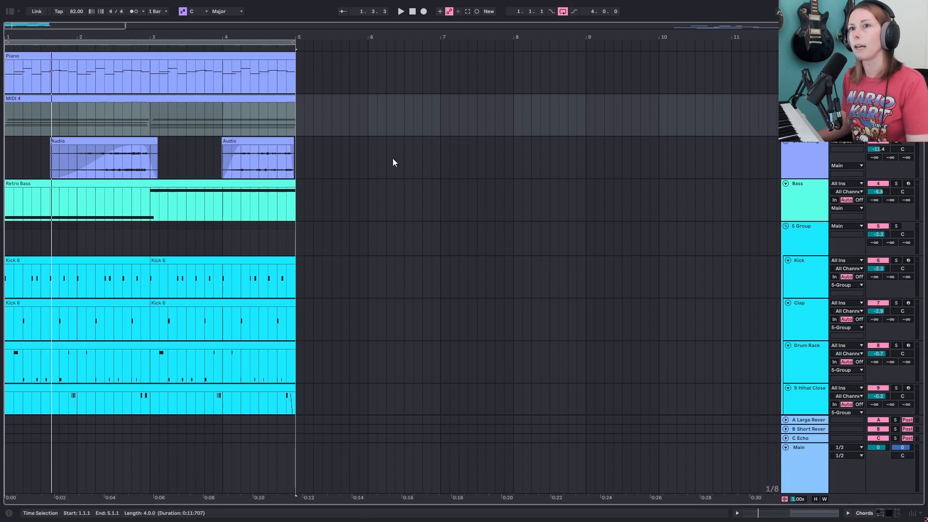
- Solo the woodwind loop track and audition it against the arrangement from the start of the MIDI 4 track
{"action": "scroll", "coordinate": [581, 142], "scroll_direction": "down", "scroll_amount": 3}
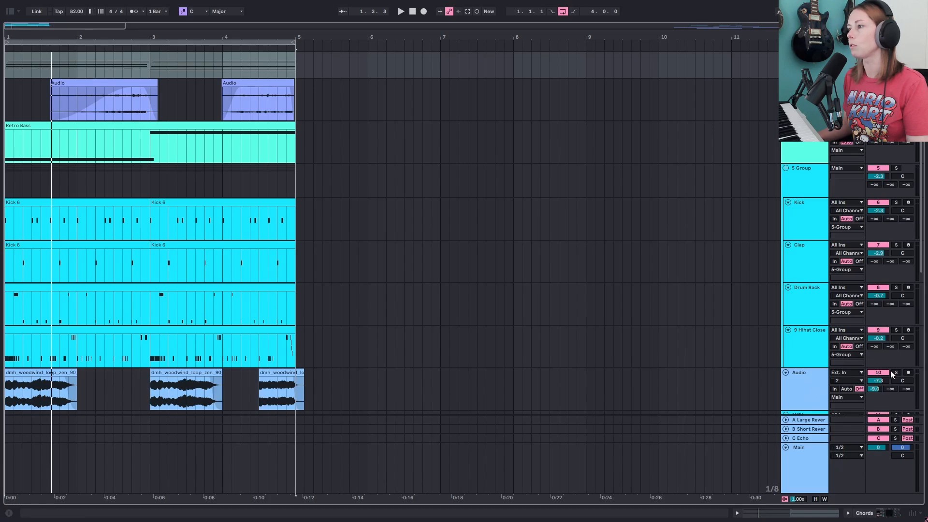
{"action": "left_click", "coordinate": [898, 371]}
{"action": "scroll", "coordinate": [897, 371], "scroll_direction": "up", "scroll_amount": 3}
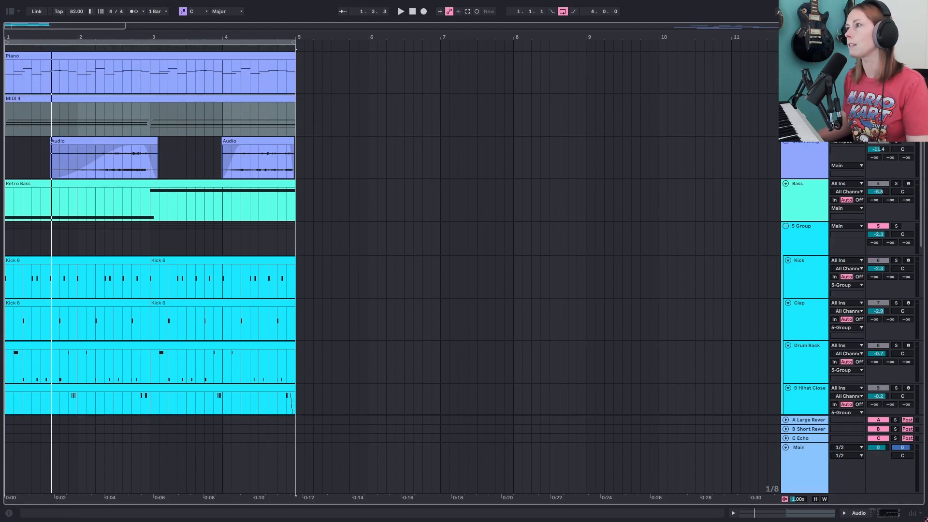
{"action": "left_click", "coordinate": [591, 110]}
{"action": "key", "text": "space"}
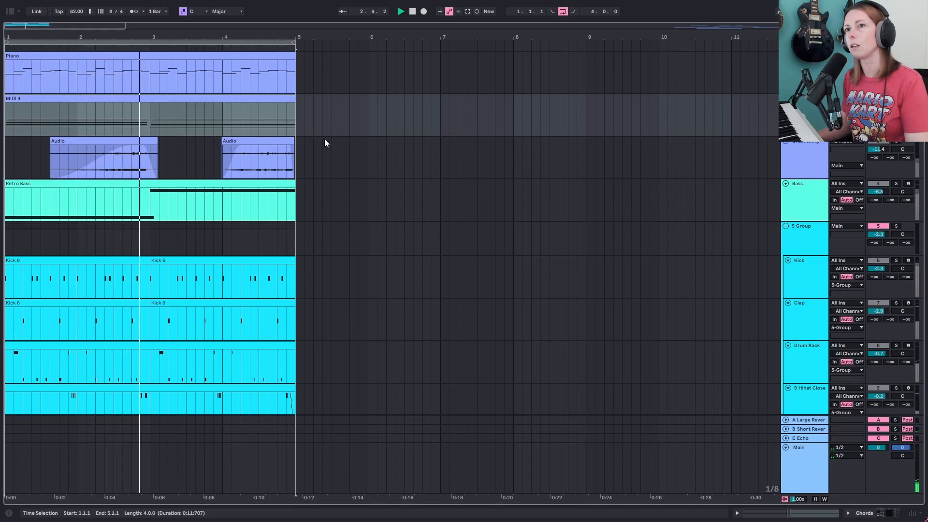
{"action": "key", "text": "space"}
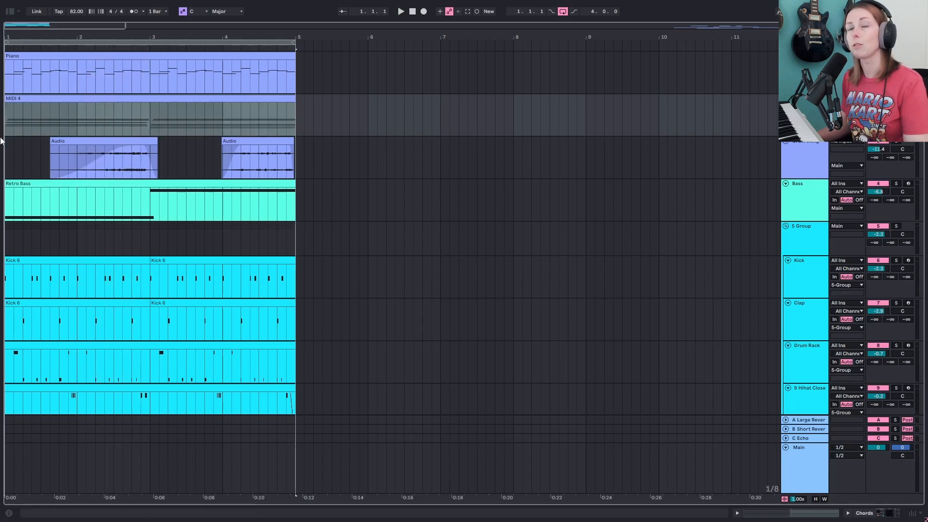
- Select the Piano 2 track, play it, and expand the Meld synth's modulation matrix
{"action": "mouse_move", "coordinate": [138, 38]}
{"action": "left_mouse_down"}
{"action": "mouse_move", "coordinate": [138, 48]}
{"action": "mouse_move", "coordinate": [144, 43]}
{"action": "left_mouse_up"}
{"action": "left_click", "coordinate": [232, 98]}
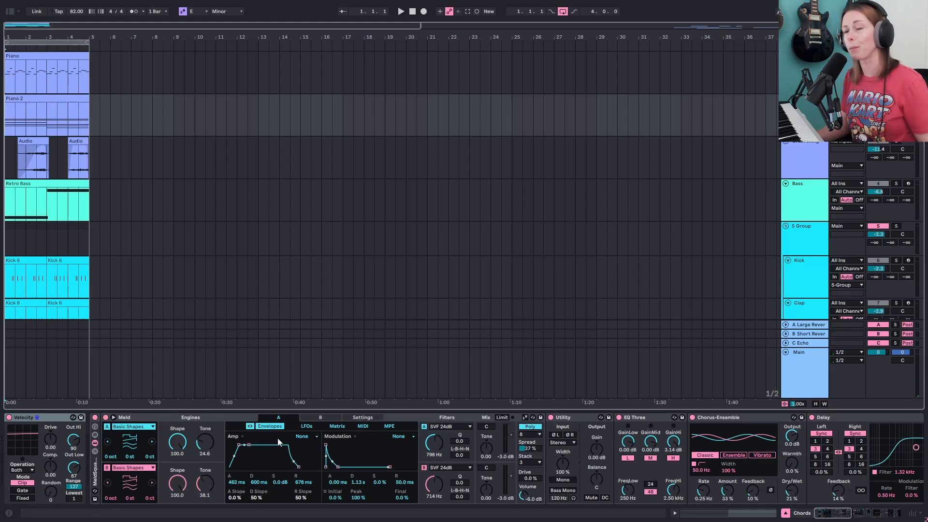
{"action": "left_click", "coordinate": [192, 419]}
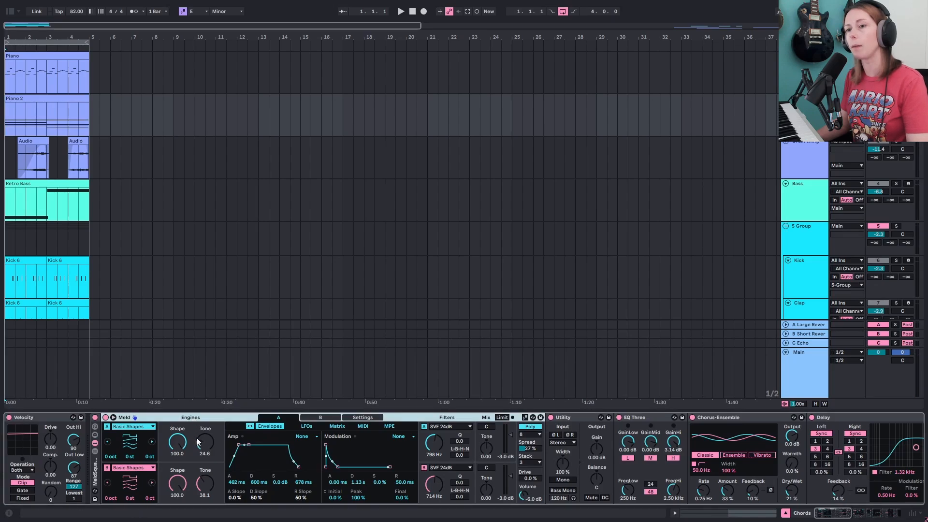
{"action": "key", "text": "space"}
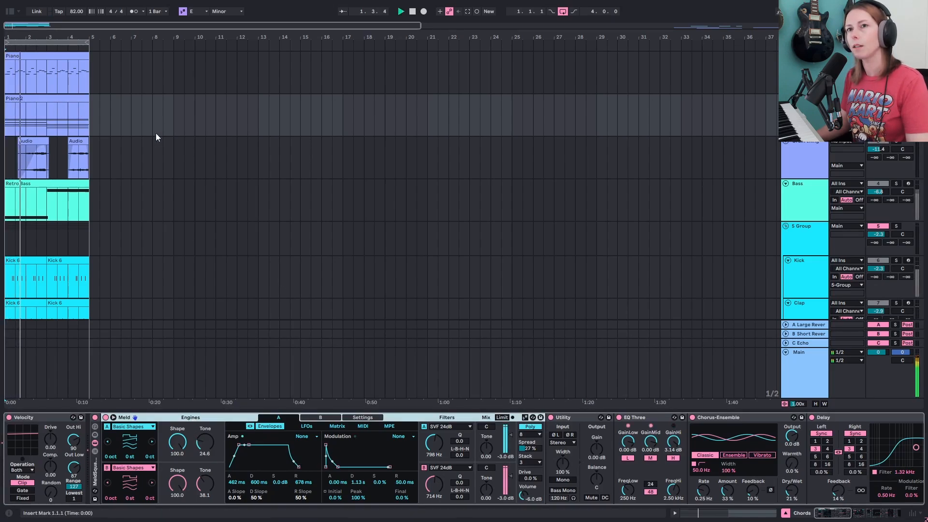
{"action": "left_click", "coordinate": [45, 129]}
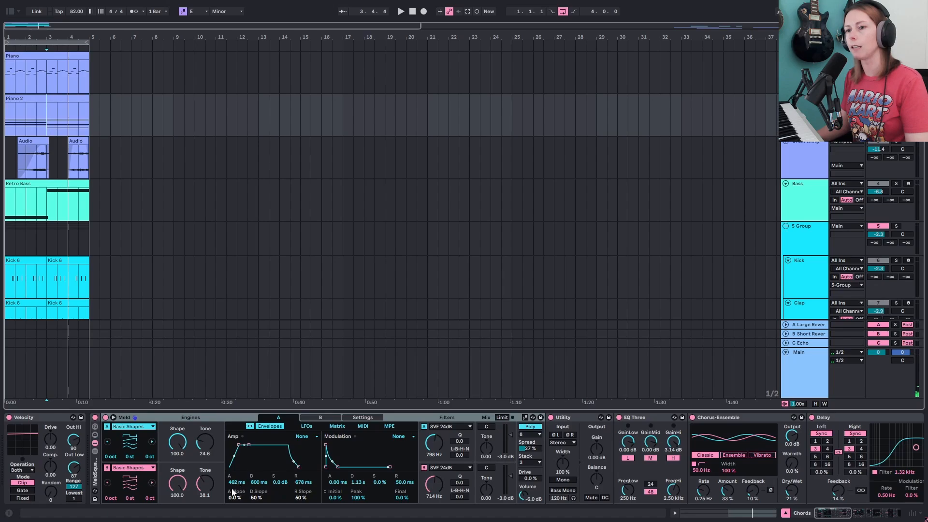
{"action": "left_click", "coordinate": [113, 419]}
{"action": "left_click_drag", "start_coordinate": [197, 357], "coordinate": [193, 123]}
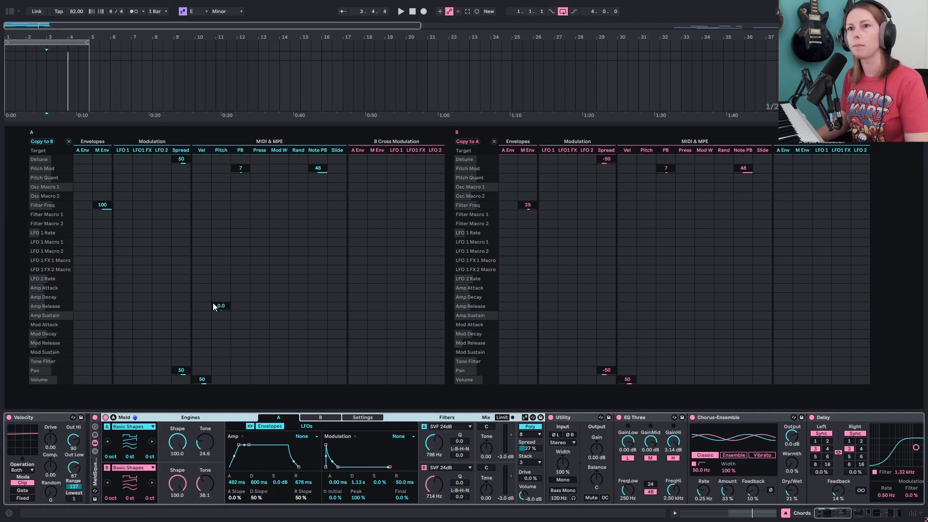
- Zero the envelope-to-Filter Freq modulation for Meld engines A and B and audition the result
{"action": "double_click", "coordinate": [104, 206]}
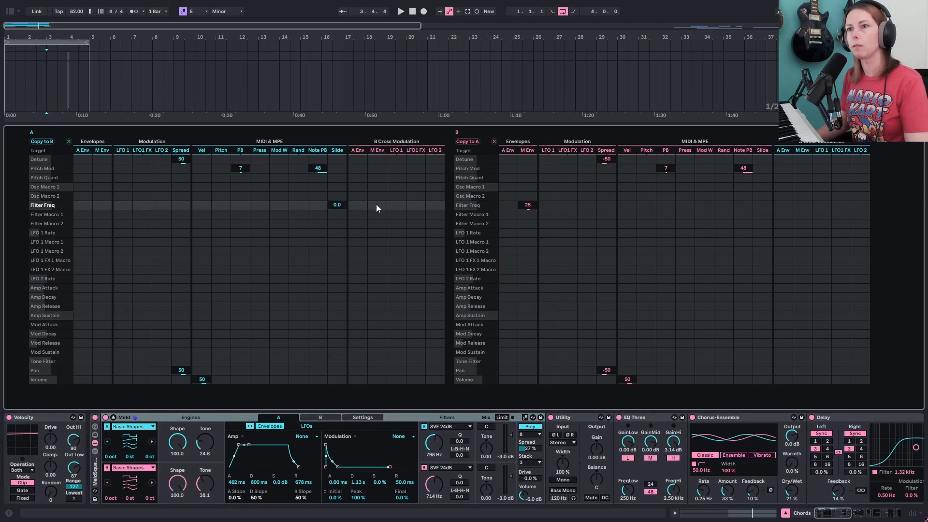
{"action": "double_click", "coordinate": [526, 206]}
{"action": "key", "text": "space"}
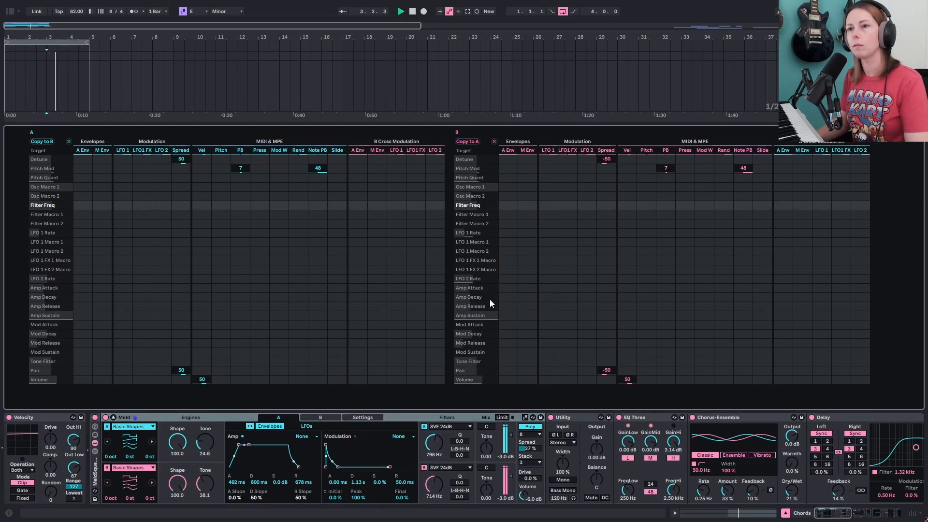
{"action": "left_click", "coordinate": [115, 214]}
{"action": "key", "text": "space"}
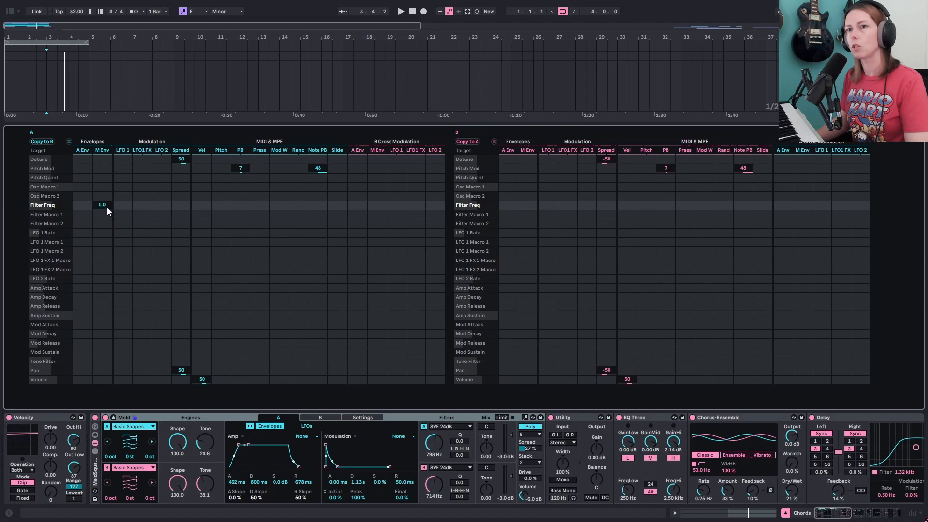
- Set engine A's envelope-to-Filter Freq modulation back to 100 and play it
{"action": "left_click_drag", "start_coordinate": [107, 209], "coordinate": [107, 145]}
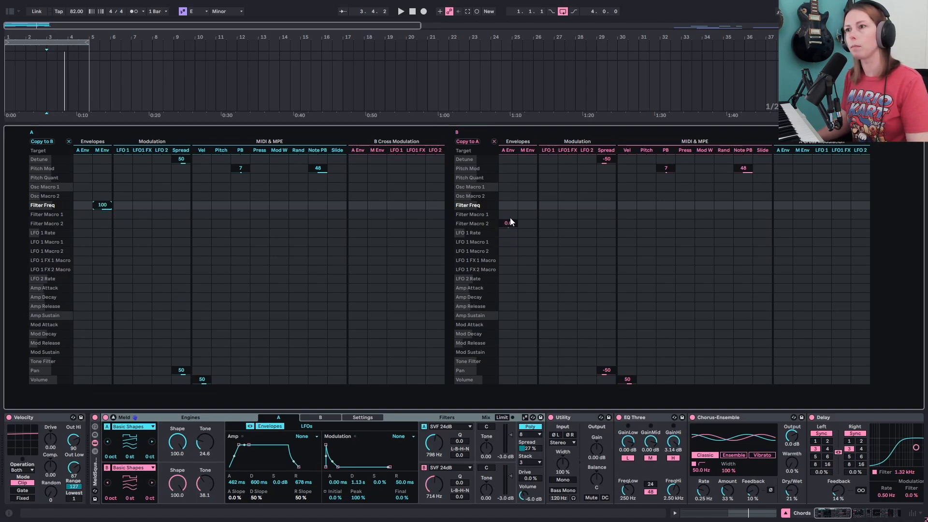
{"action": "left_click", "coordinate": [586, 279]}
{"action": "key", "text": "space"}
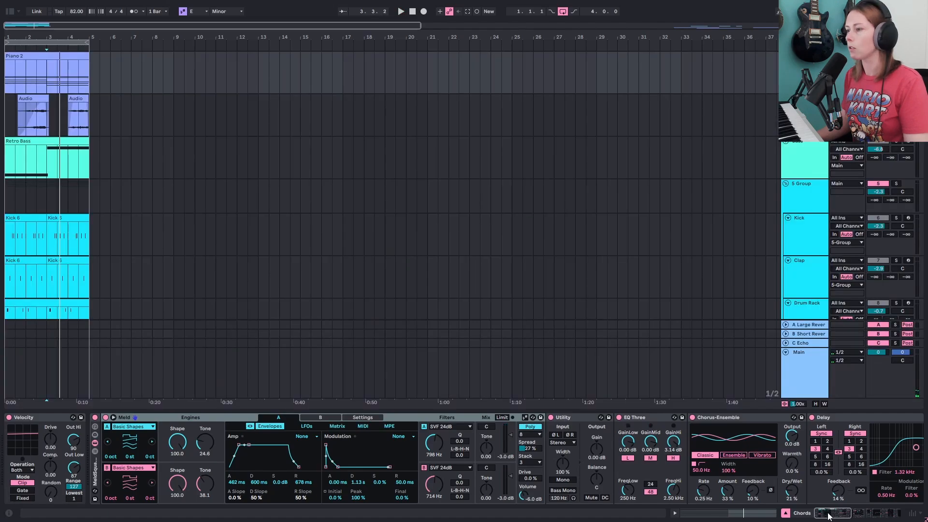
- Compare the Piano 2 sound with its Reverb bypassed and re-enabled during playback
{"action": "left_click_drag", "start_coordinate": [830, 514], "coordinate": [844, 514]}
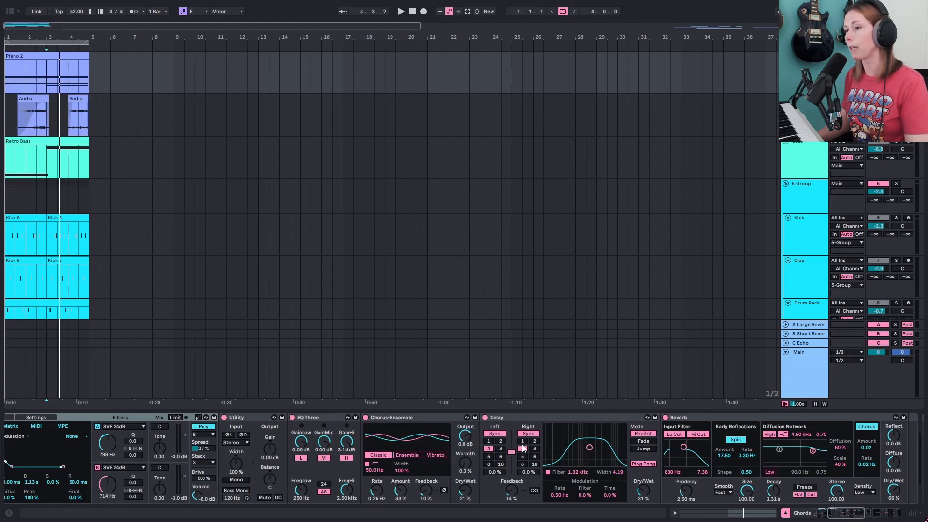
{"action": "left_click_drag", "start_coordinate": [840, 517], "coordinate": [849, 517]}
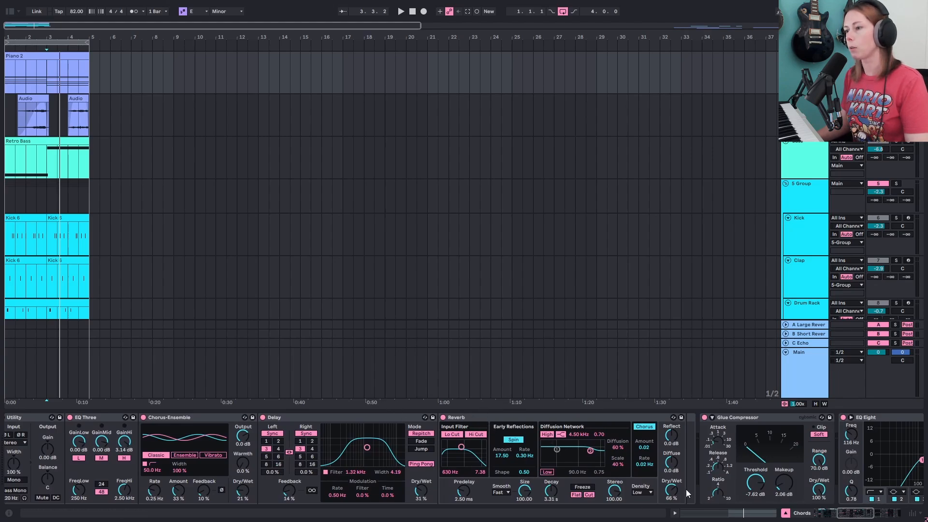
{"action": "left_click", "coordinate": [443, 417]}
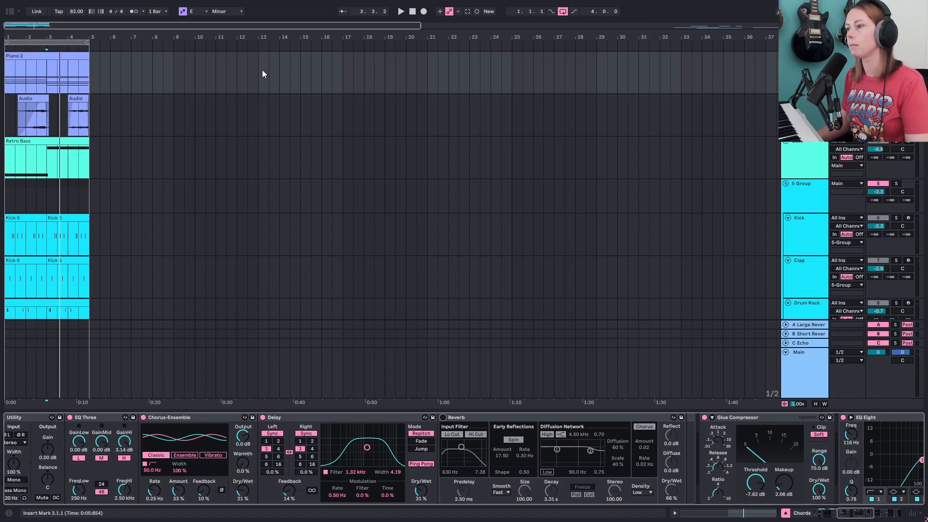
{"action": "key", "text": "space"}
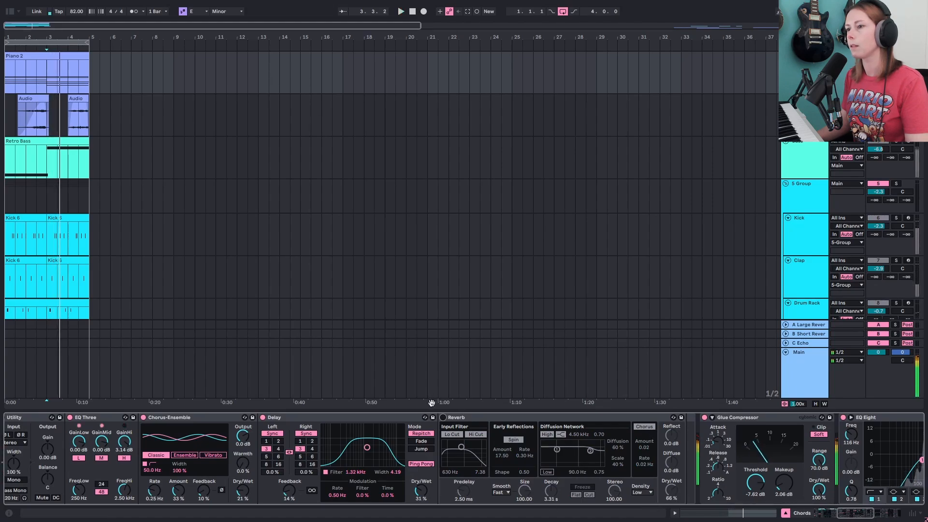
{"action": "left_click", "coordinate": [443, 417]}
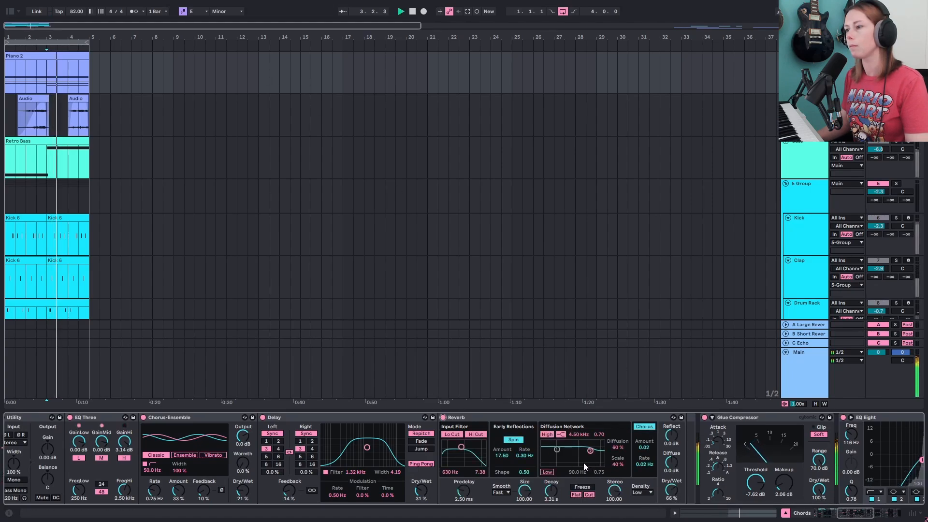
- Open the Duck sidechain plugin at the end of the Piano 2 chain and inspect its curve while playing
{"action": "scroll", "coordinate": [584, 463], "scroll_direction": "right", "scroll_amount": 5}
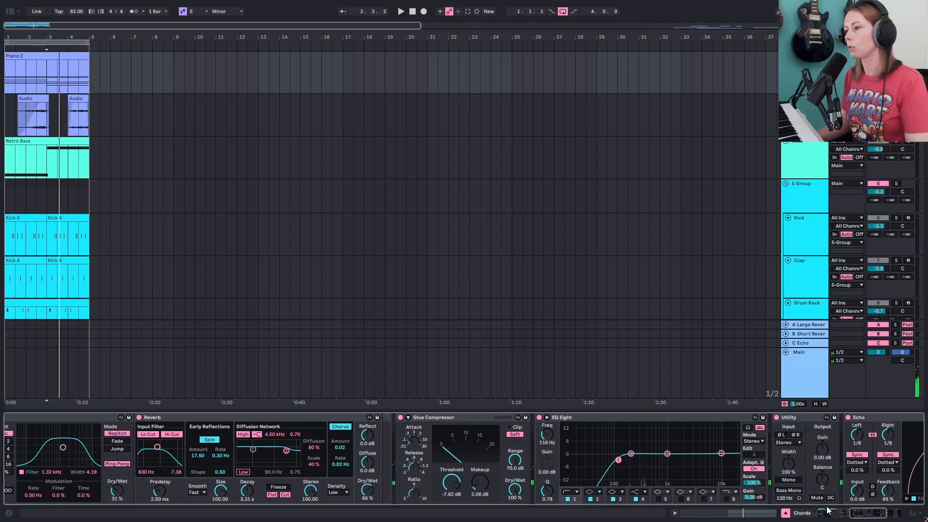
{"action": "scroll", "coordinate": [658, 432], "scroll_direction": "right", "scroll_amount": 5}
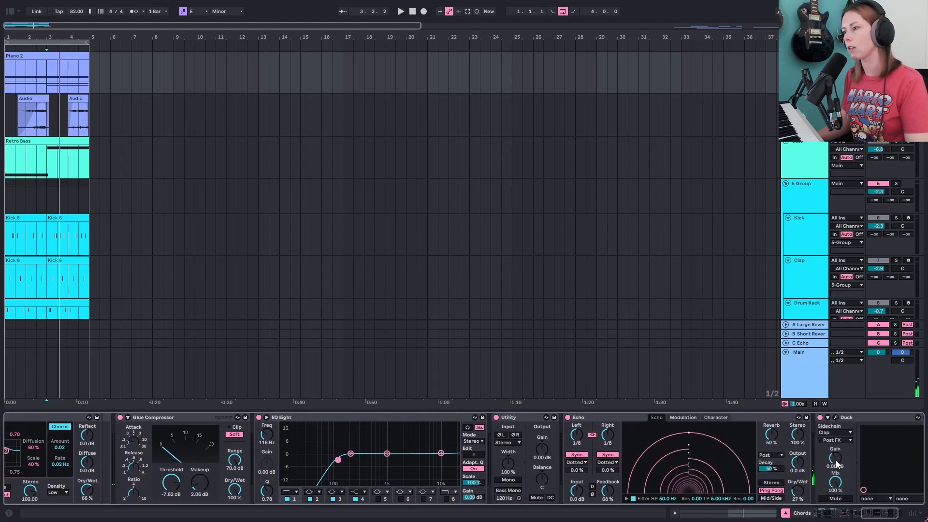
{"action": "left_click_drag", "start_coordinate": [876, 517], "coordinate": [885, 516]}
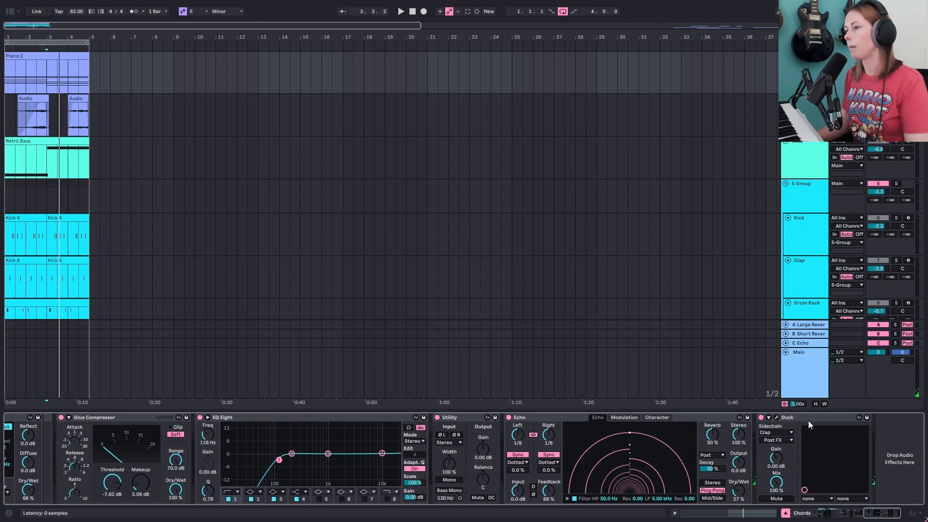
{"action": "left_click", "coordinate": [777, 418]}
{"action": "left_click_drag", "start_coordinate": [535, 273], "coordinate": [540, 116]}
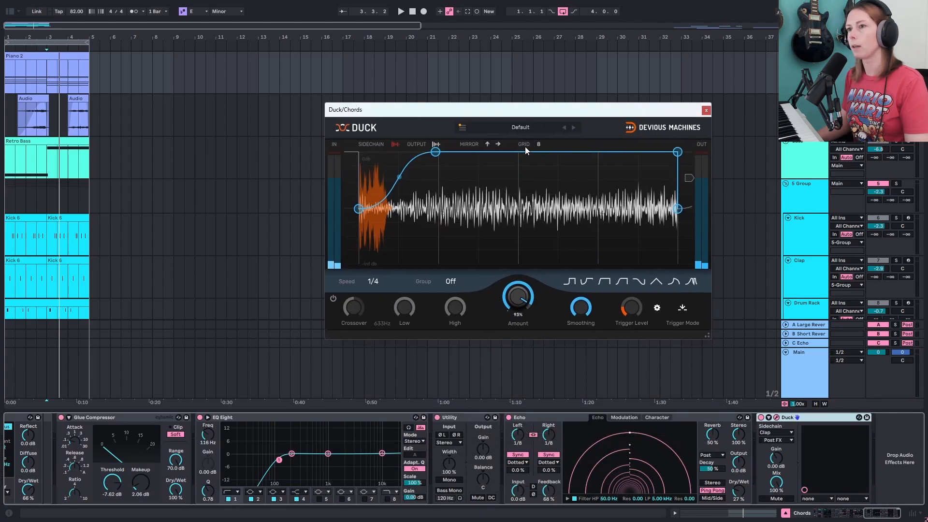
{"action": "key", "text": "space"}
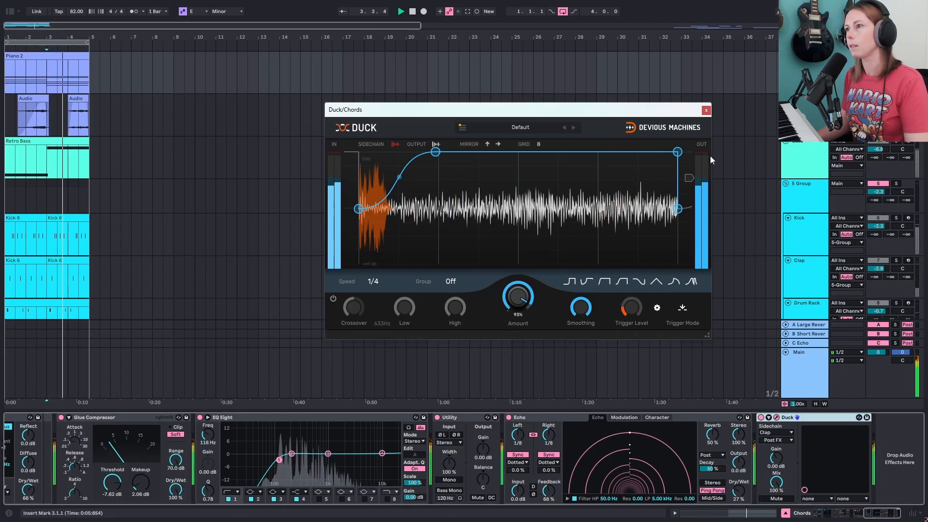
{"action": "key", "text": "space"}
{"action": "left_click", "coordinate": [706, 111]}
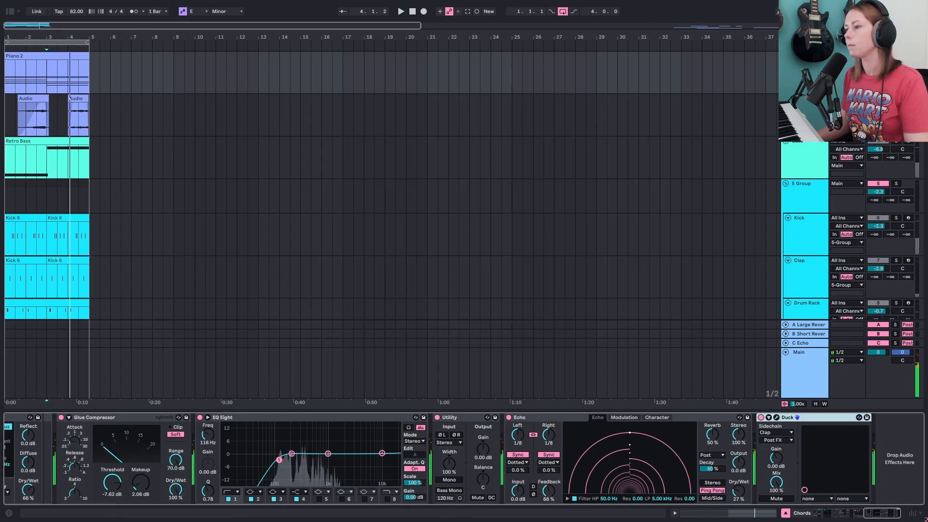
- Mute the Piano 2 track and play the arrangement without it
{"action": "left_click_drag", "start_coordinate": [893, 517], "coordinate": [825, 518]}
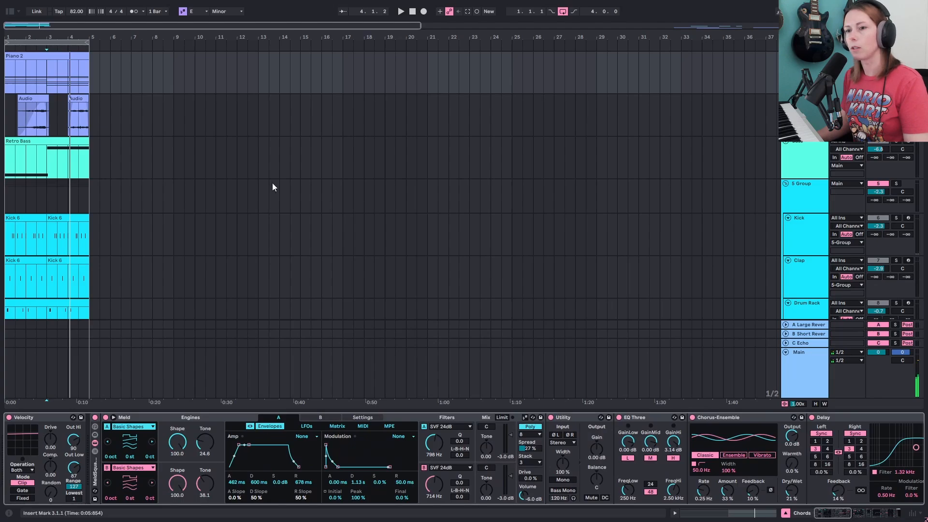
{"action": "scroll", "coordinate": [257, 191], "scroll_direction": "up", "scroll_amount": 2}
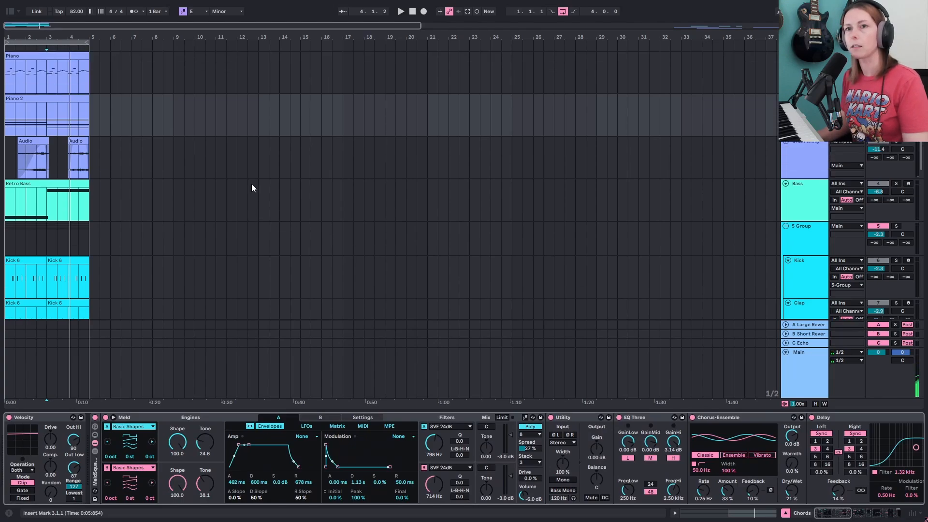
{"action": "left_click", "coordinate": [50, 102]}
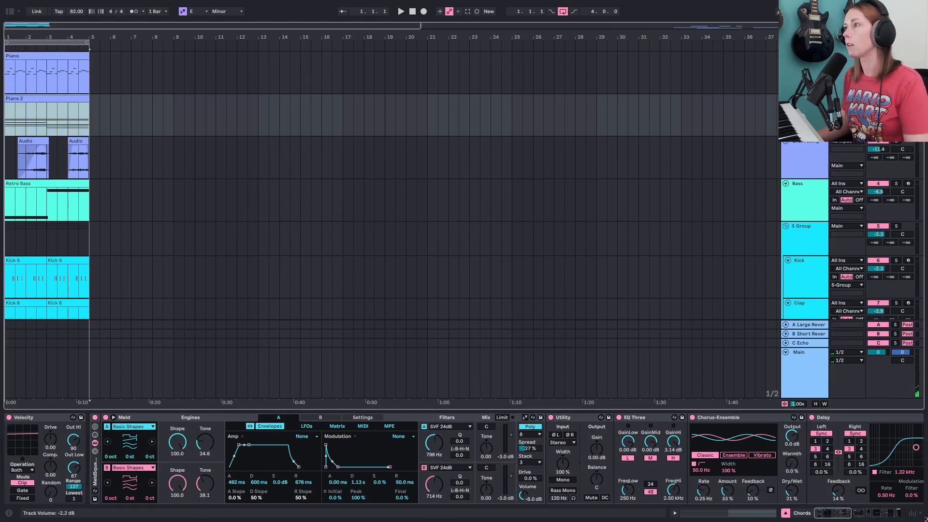
{"action": "left_click", "coordinate": [878, 99]}
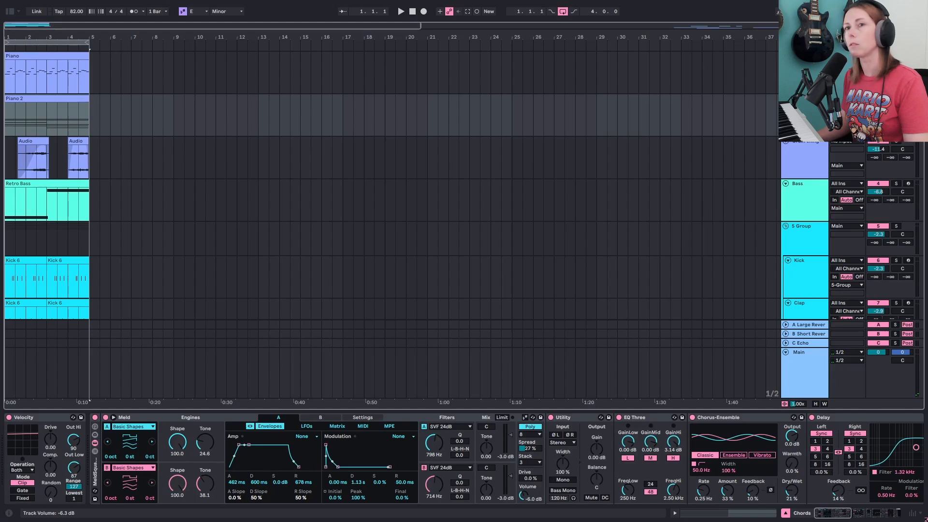
{"action": "key", "text": "space"}
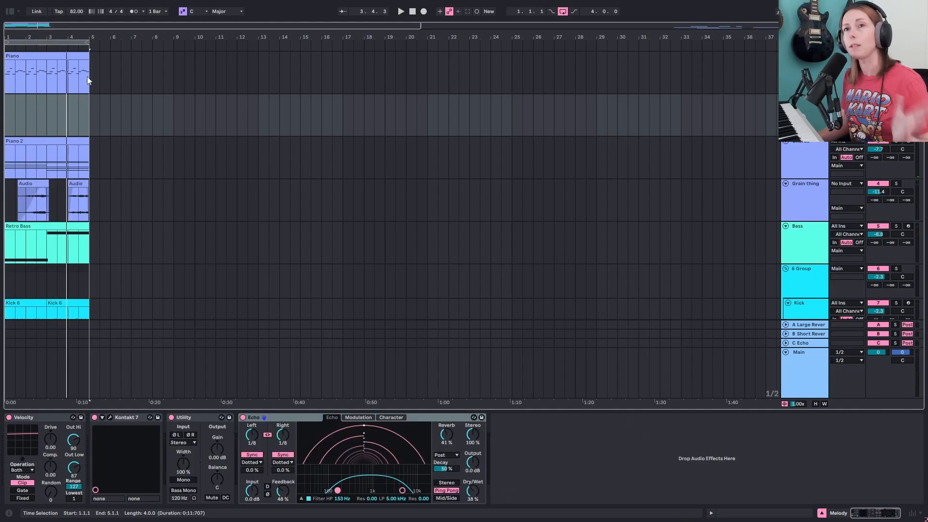
- Move the Piano clip onto the empty track below and deactivate it
{"action": "left_click", "coordinate": [60, 56]}
{"action": "left_click_drag", "start_coordinate": [35, 56], "coordinate": [40, 112]}
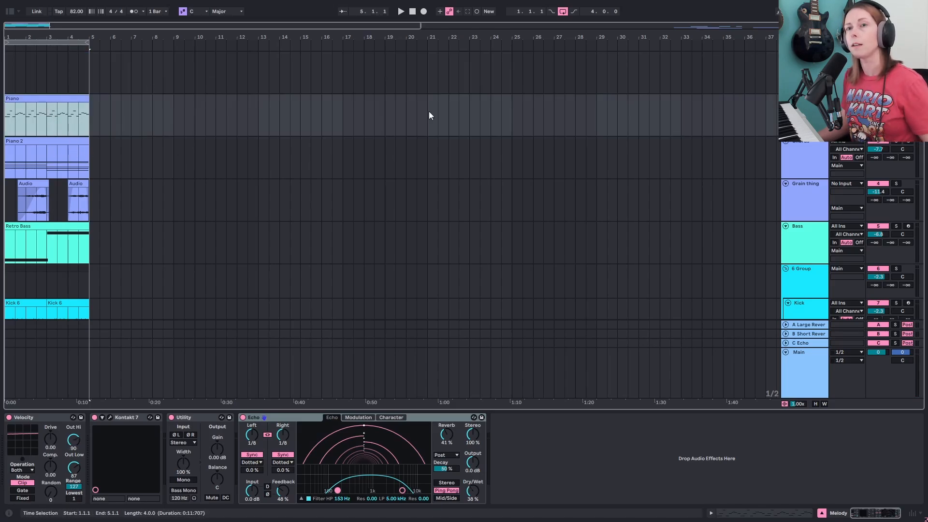
{"action": "key", "text": "0"}
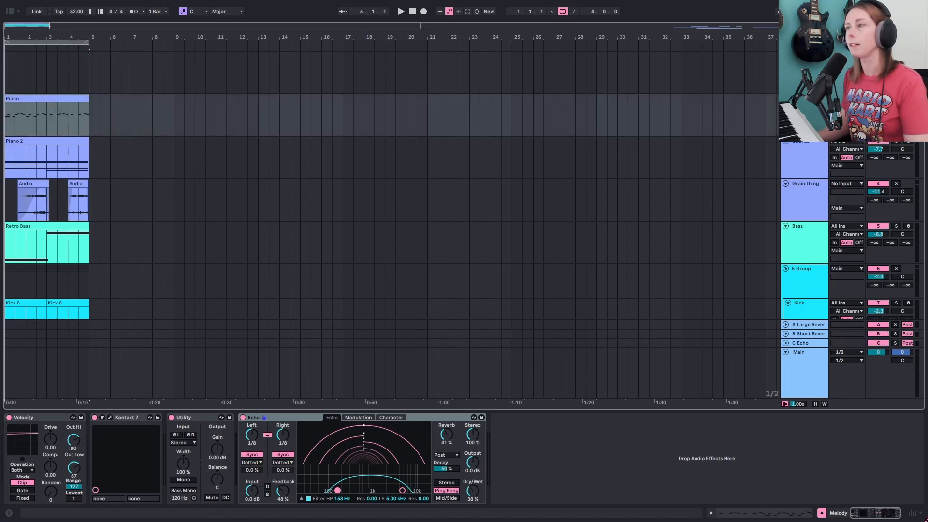
- Audition the arrangement, then move the Piano clip back onto the top track
{"action": "key", "text": "space"}
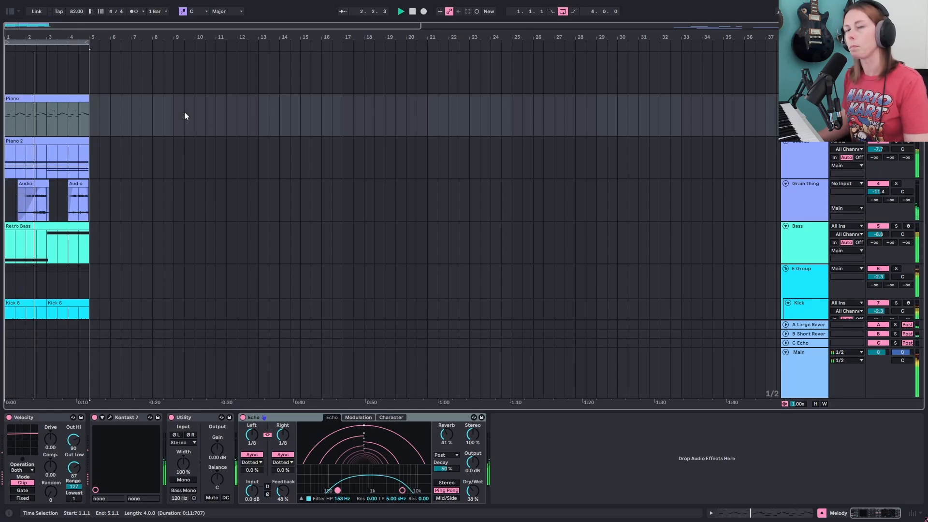
{"action": "key", "text": "space"}
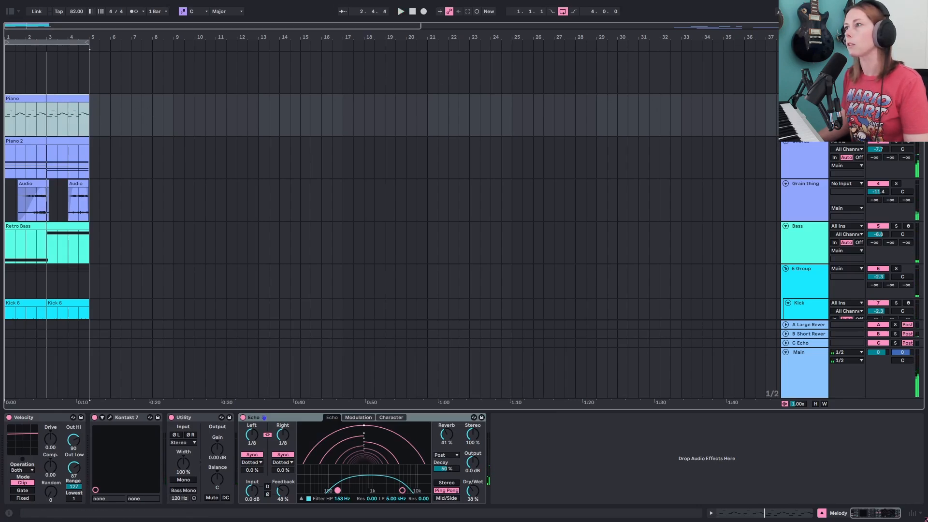
{"action": "left_click_drag", "start_coordinate": [52, 99], "coordinate": [55, 85]}
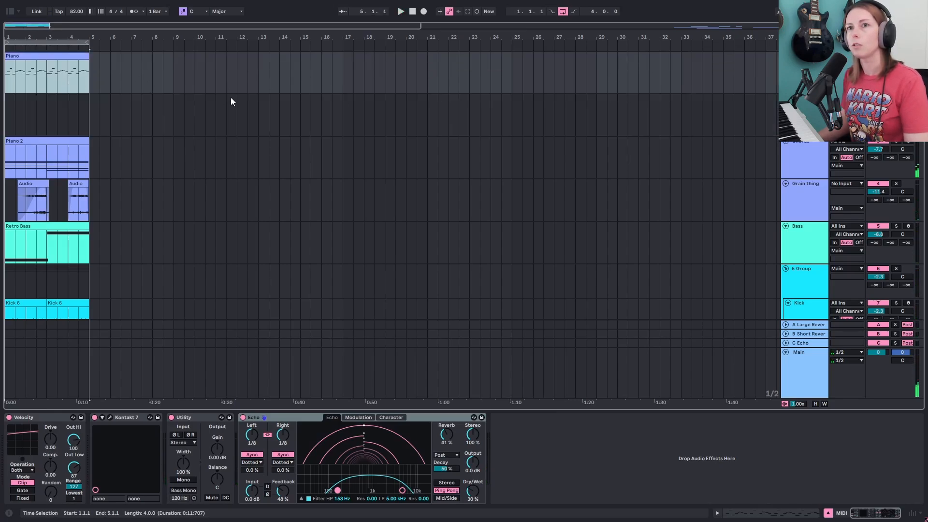
- Open the Kontakt 7 instrument window to view the Sway preset, close it, and start playback
{"action": "left_click", "coordinate": [110, 417]}
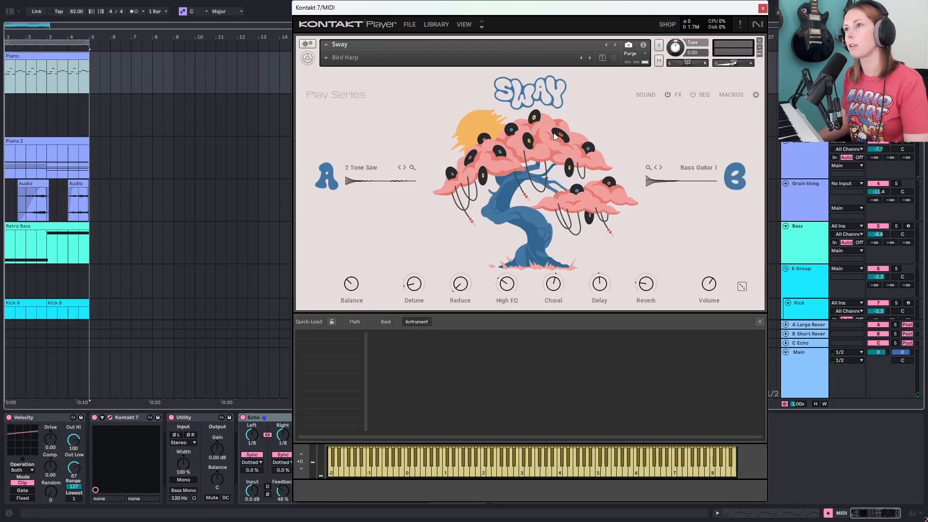
{"action": "left_click", "coordinate": [763, 9]}
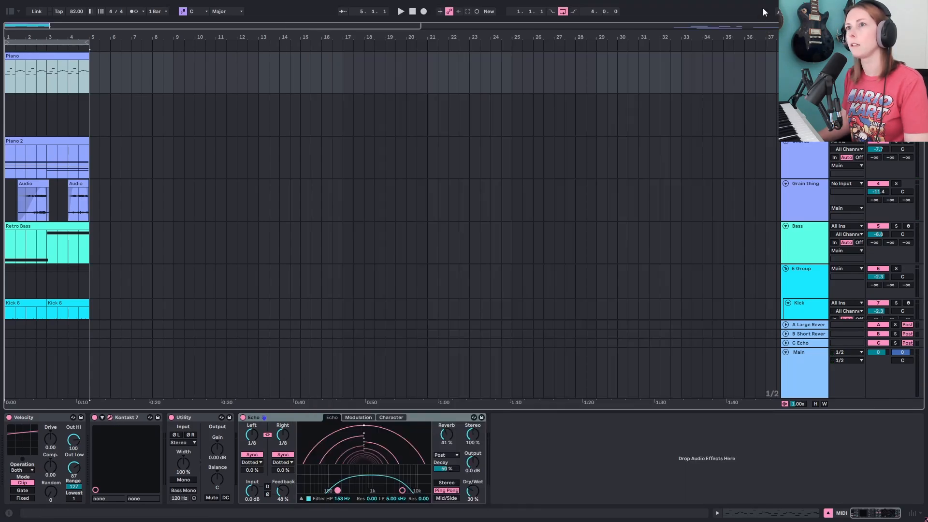
{"action": "key", "text": "space"}
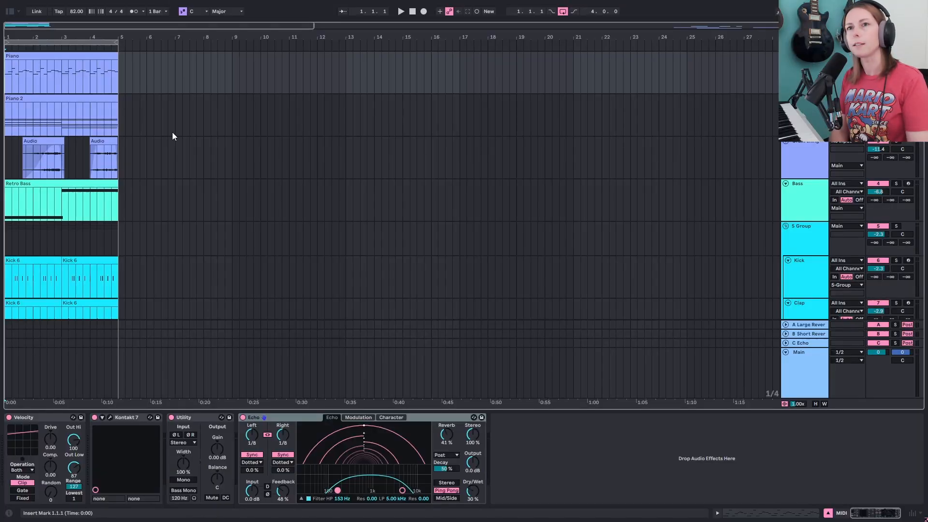
- Insert 8 bars of empty time at the start of the arrangement
{"action": "key", "text": "ctrl+i"}
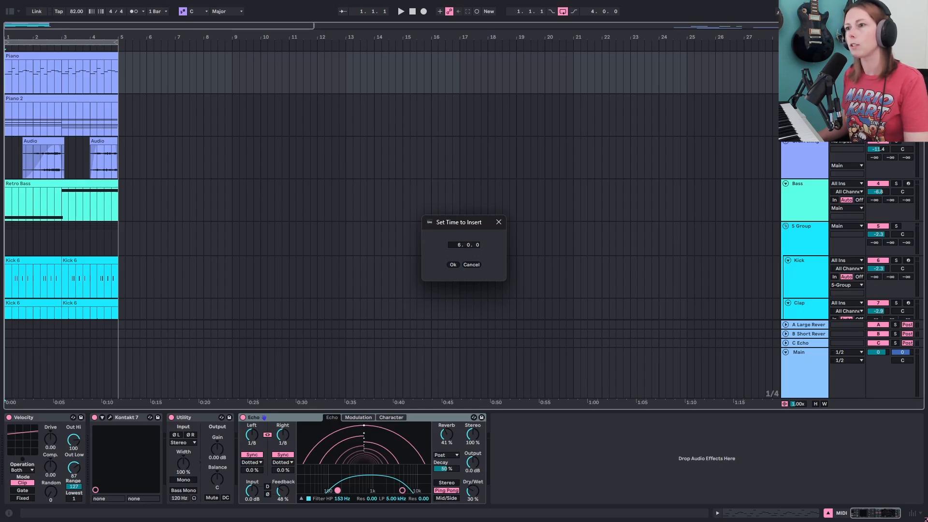
{"action": "left_click", "coordinate": [455, 267]}
{"action": "left_click", "coordinate": [460, 248]}
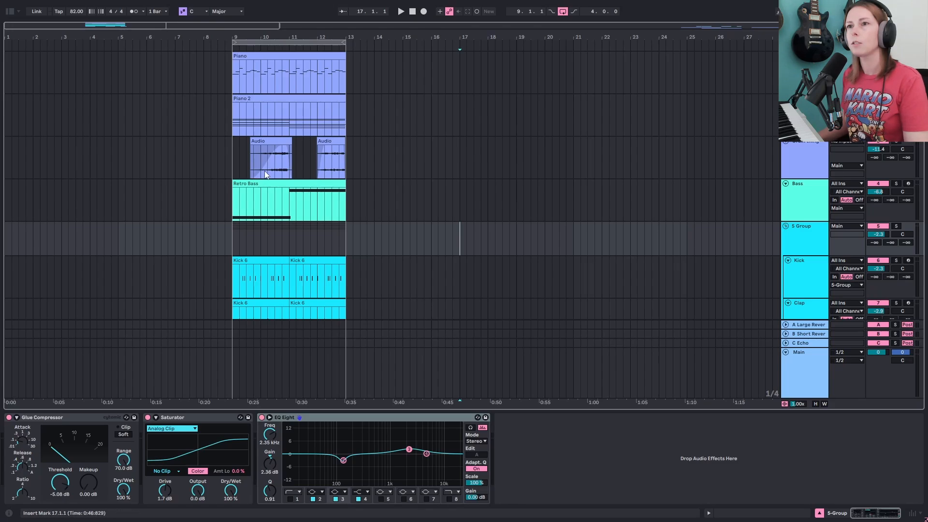
- Copy the Piano 2 clip into bar 1 of its track
{"action": "left_click", "coordinate": [296, 100]}
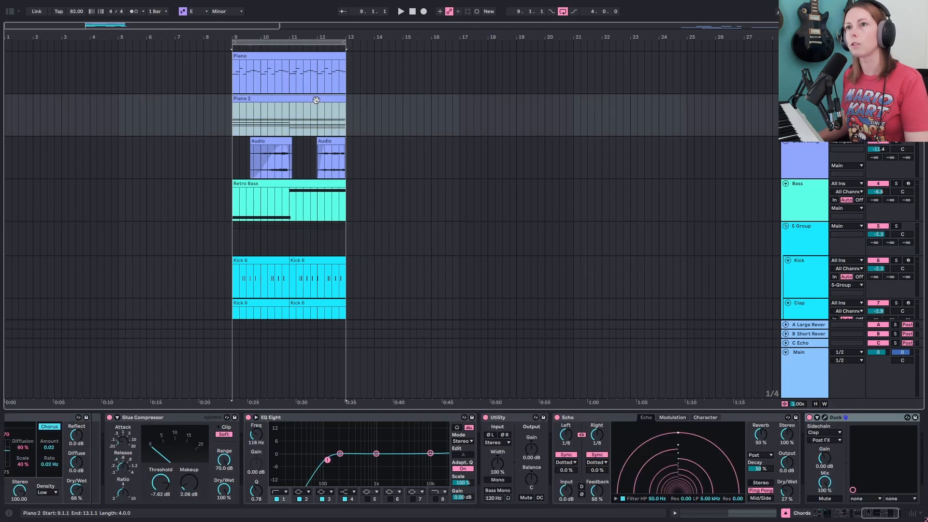
{"action": "left_click_drag", "start_coordinate": [316, 100], "coordinate": [68, 100]}
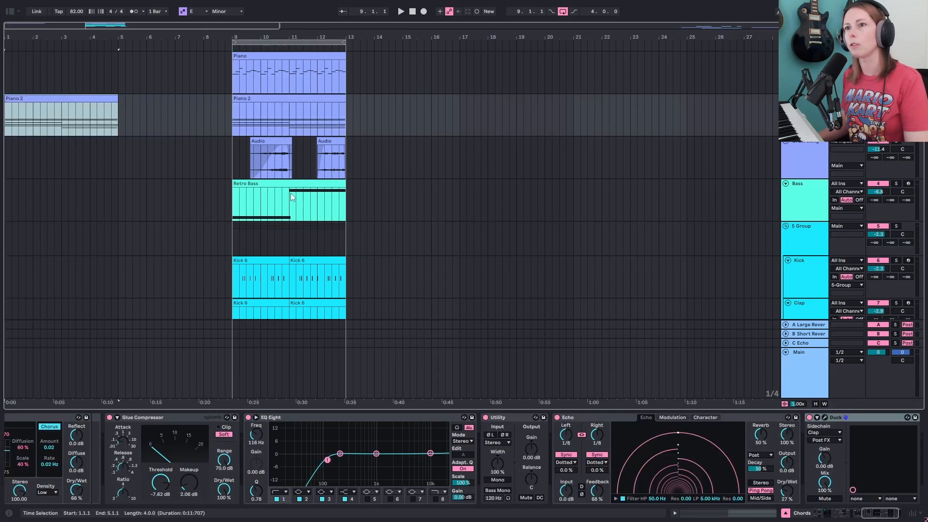
{"action": "scroll", "coordinate": [291, 193], "scroll_direction": "down", "scroll_amount": 1}
- Copy the Retro Bass clip into bar 1 of the bass track
{"action": "left_click", "coordinate": [92, 168]}
{"action": "left_click", "coordinate": [147, 167]}
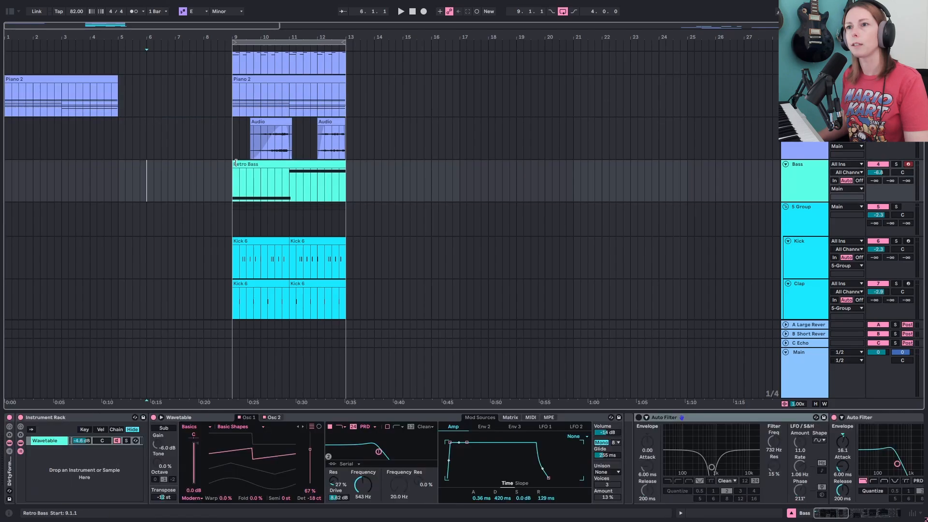
{"action": "left_click_drag", "start_coordinate": [276, 166], "coordinate": [51, 167]}
{"action": "scroll", "coordinate": [288, 146], "scroll_direction": "down", "scroll_amount": 1}
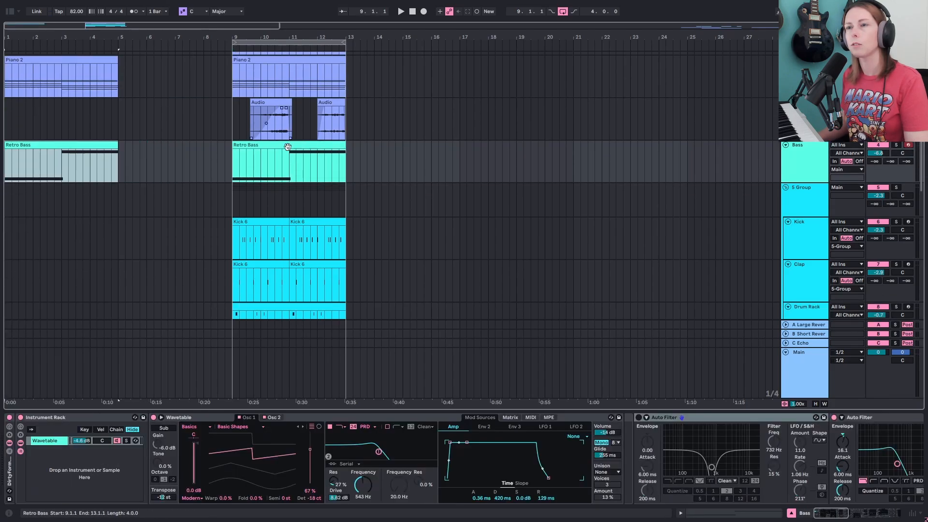
- Select both Audio clips on the sample track and copy them to the start of the arrangement
{"action": "left_click", "coordinate": [339, 112]}
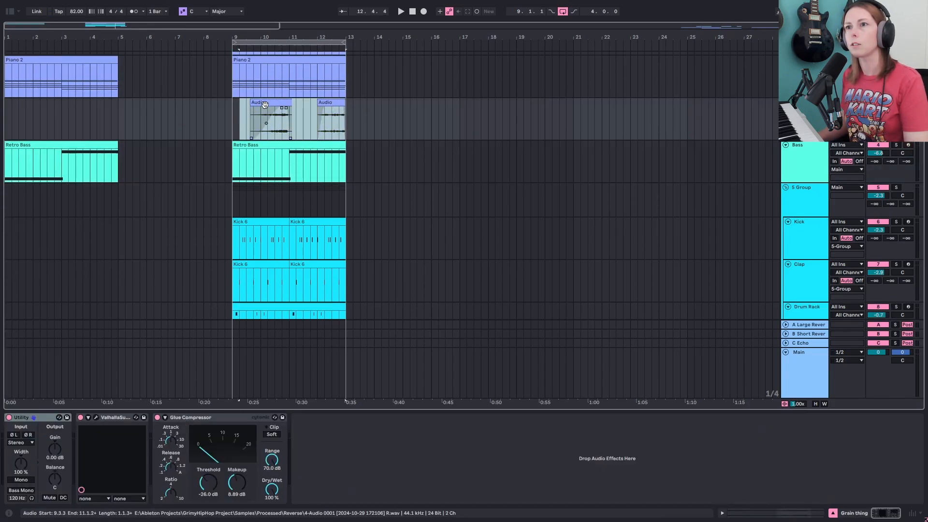
{"action": "left_click_drag", "start_coordinate": [233, 119], "coordinate": [344, 125]}
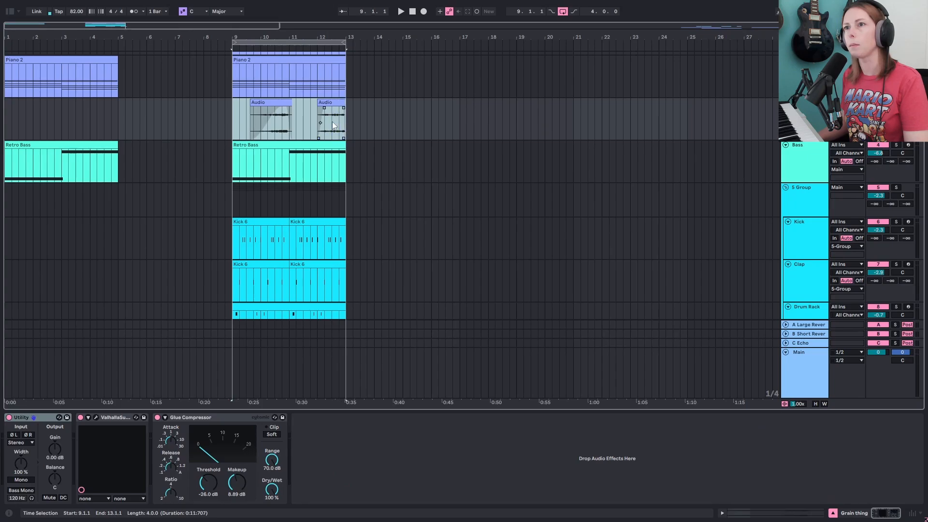
{"action": "left_click_drag", "start_coordinate": [278, 103], "coordinate": [93, 109]}
{"action": "left_click", "coordinate": [43, 112]}
{"action": "scroll", "coordinate": [283, 191], "scroll_direction": "down", "scroll_amount": 4}
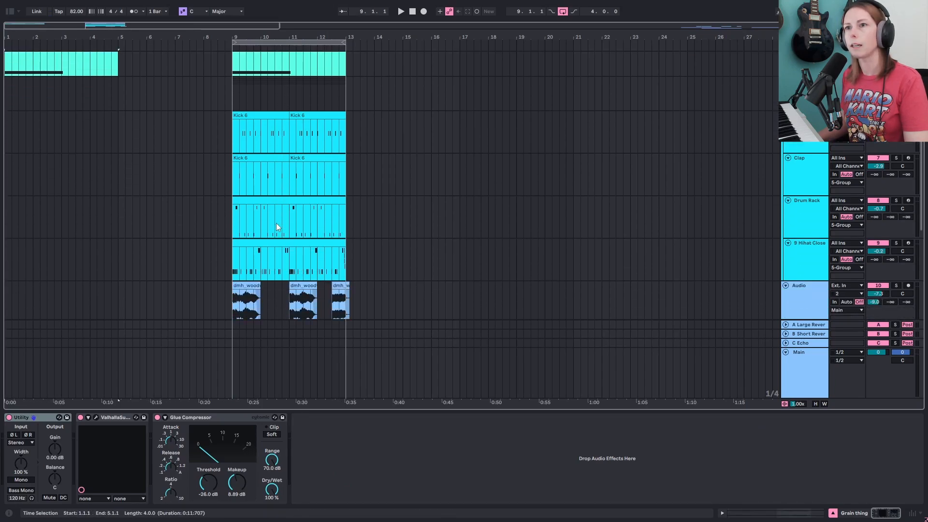
{"action": "scroll", "coordinate": [277, 222], "scroll_direction": "up", "scroll_amount": 6}
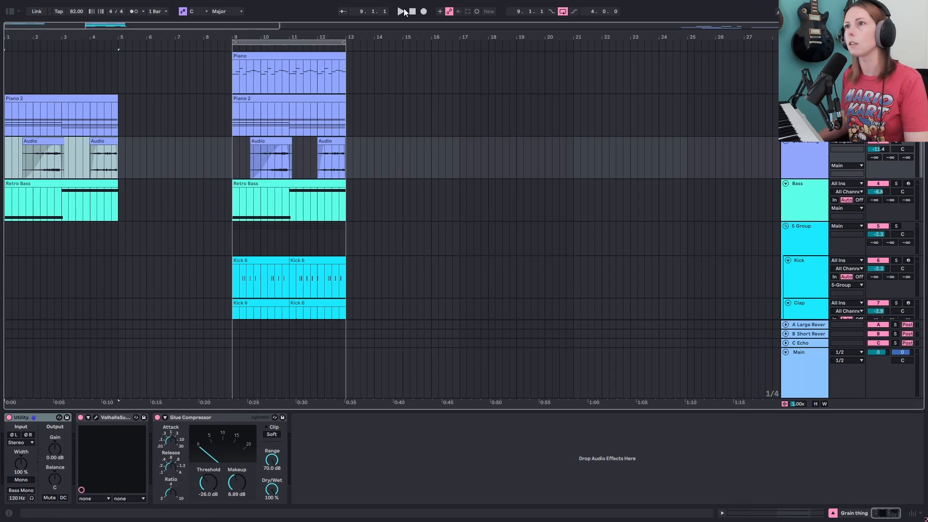
- Start playback and copy the Piano 2 clip and the Audio clips into bar 5
{"action": "left_click", "coordinate": [412, 11]}
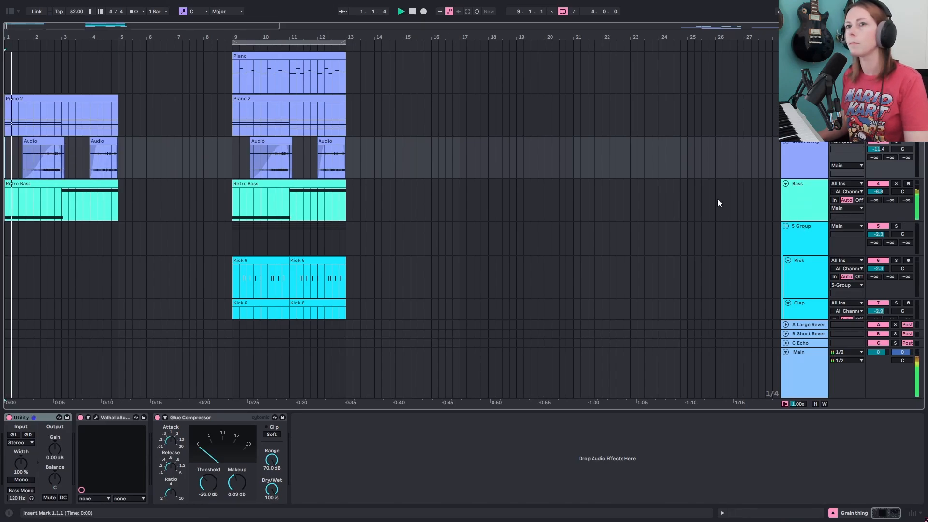
{"action": "left_click", "coordinate": [305, 99]}
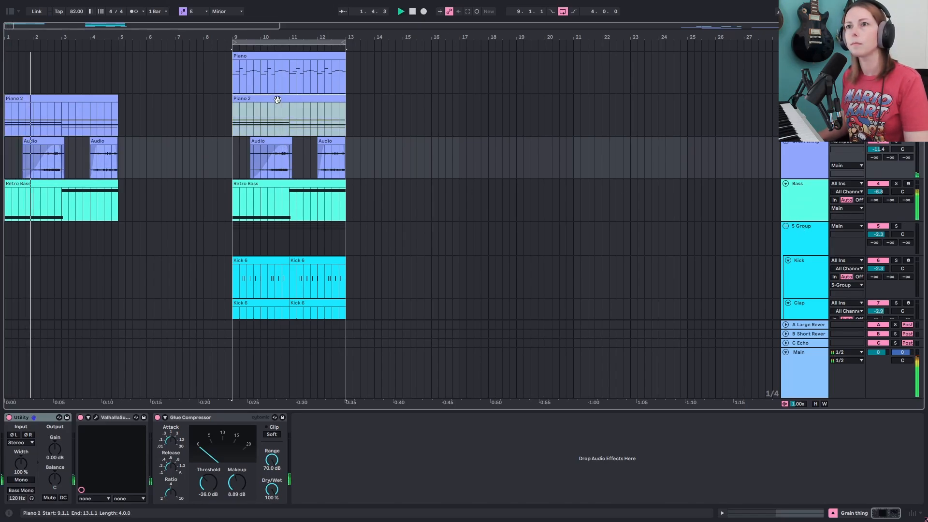
{"action": "left_click_drag", "start_coordinate": [306, 99], "coordinate": [193, 102]}
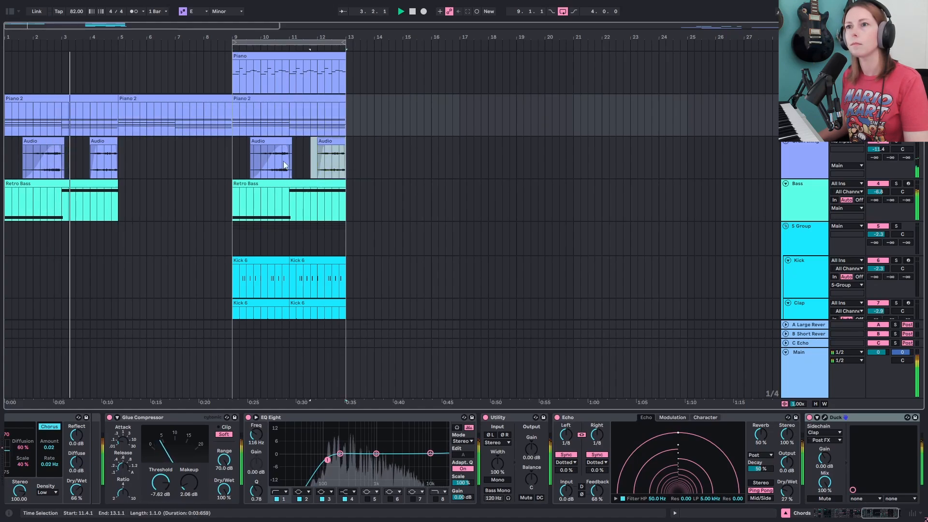
{"action": "left_click_drag", "start_coordinate": [273, 145], "coordinate": [159, 147]}
- Duplicate the Retro Bass clip from bar 1 into bar 5
{"action": "left_click", "coordinate": [117, 184]}
{"action": "key", "text": "ctrl+d"}
{"action": "scroll", "coordinate": [271, 257], "scroll_direction": "down", "scroll_amount": 1}
{"action": "scroll", "coordinate": [271, 256], "scroll_direction": "down", "scroll_amount": 2}
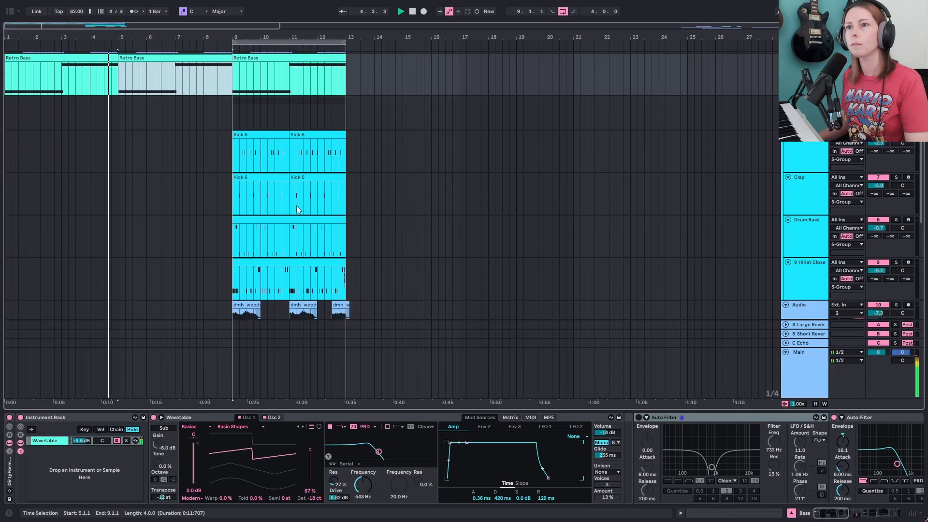
- Copy the Kick 6 clip and the Clap, Drum Rack and hi-hat clips into bar 5
{"action": "left_click_drag", "start_coordinate": [271, 140], "coordinate": [156, 137]}
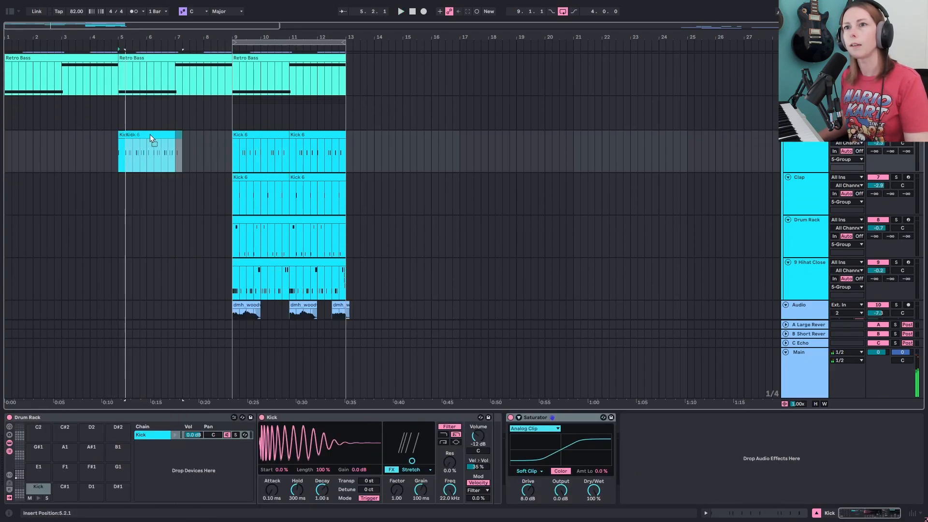
{"action": "scroll", "coordinate": [266, 194], "scroll_direction": "up", "scroll_amount": 1}
{"action": "left_click", "coordinate": [270, 207]}
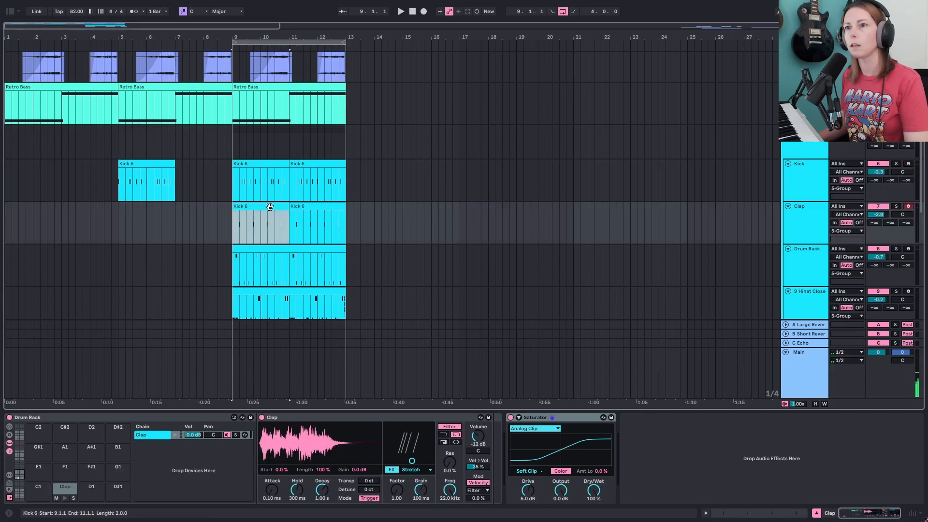
{"action": "scroll", "coordinate": [264, 274], "scroll_direction": "down", "scroll_amount": 1}
{"action": "left_click", "coordinate": [265, 253], "text": "shift"}
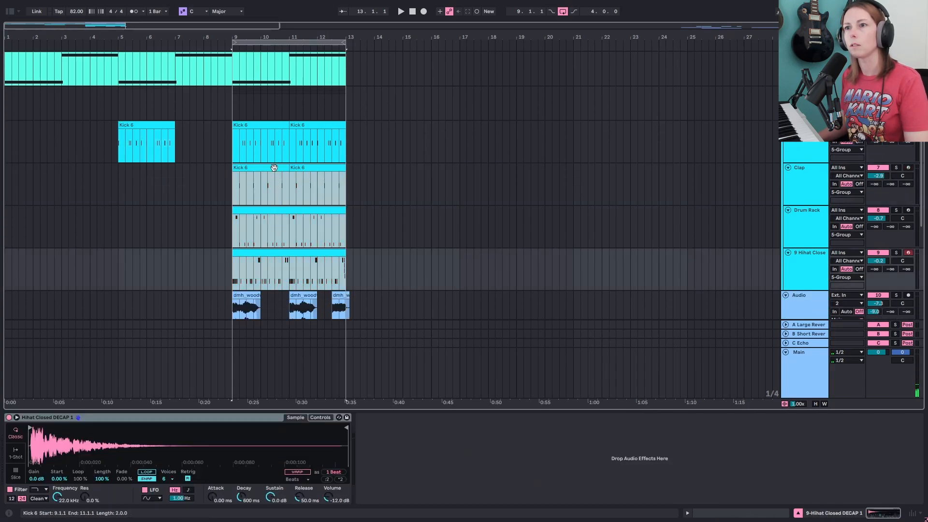
{"action": "left_click_drag", "start_coordinate": [274, 168], "coordinate": [161, 166]}
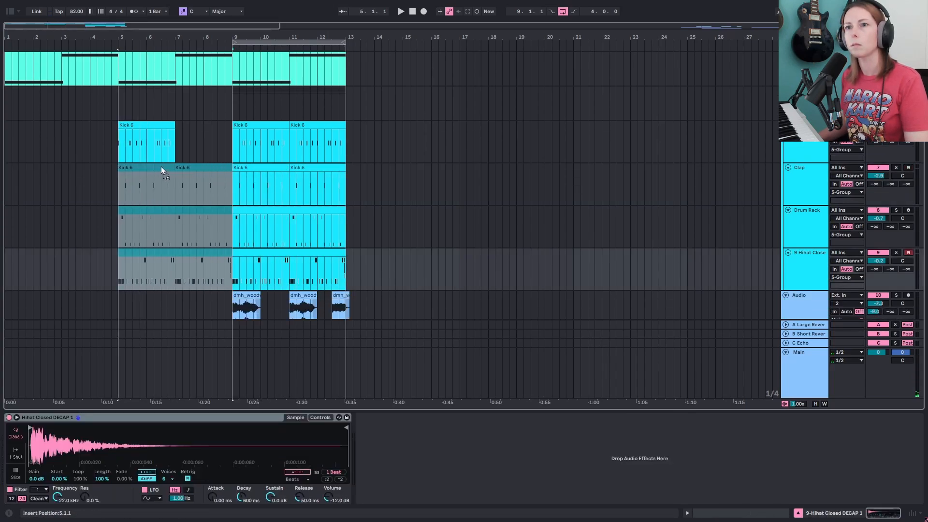
- Duplicate the kick clip at bar 5 so it continues through bar 7
{"action": "scroll", "coordinate": [111, 224], "scroll_direction": "up", "scroll_amount": 1}
{"action": "left_click", "coordinate": [144, 167]}
{"action": "key", "text": "ctrl+d"}
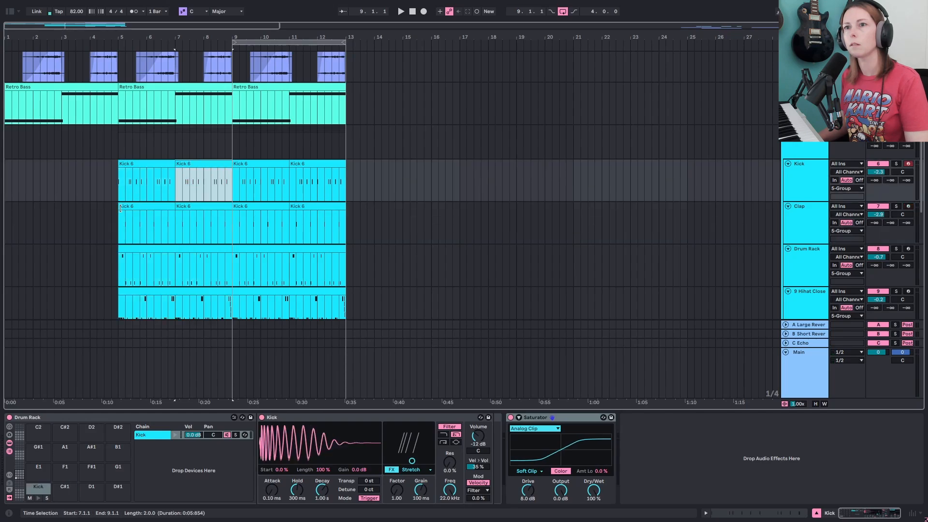
- Play the extended arrangement and review the drum and woodwind tracks
{"action": "left_click", "coordinate": [120, 216]}
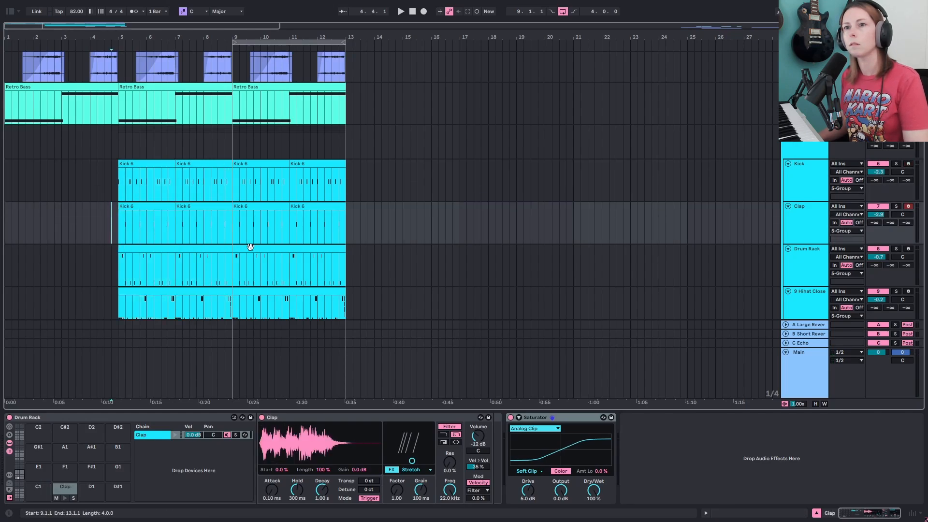
{"action": "key", "text": "space"}
{"action": "scroll", "coordinate": [319, 249], "scroll_direction": "down", "scroll_amount": 1}
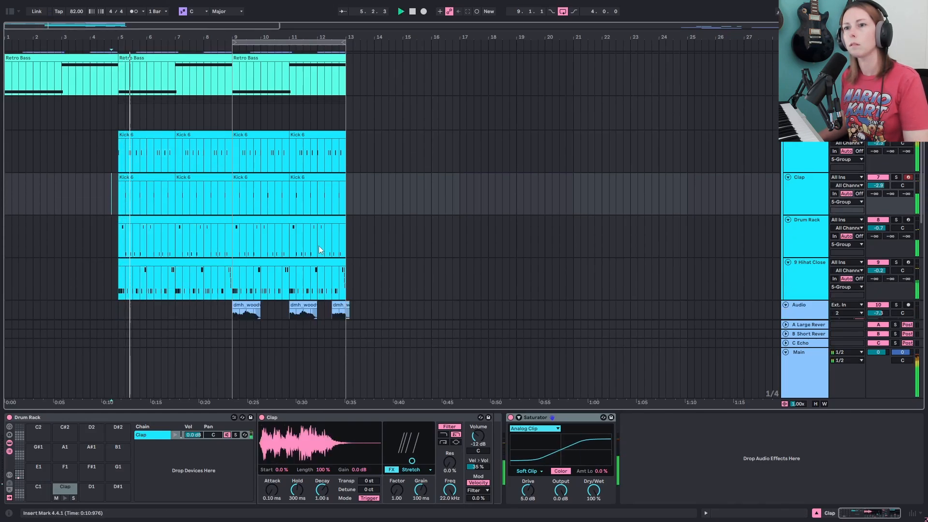
{"action": "scroll", "coordinate": [338, 244], "scroll_direction": "down", "scroll_amount": 2}
{"action": "scroll", "coordinate": [396, 235], "scroll_direction": "up", "scroll_amount": 3}
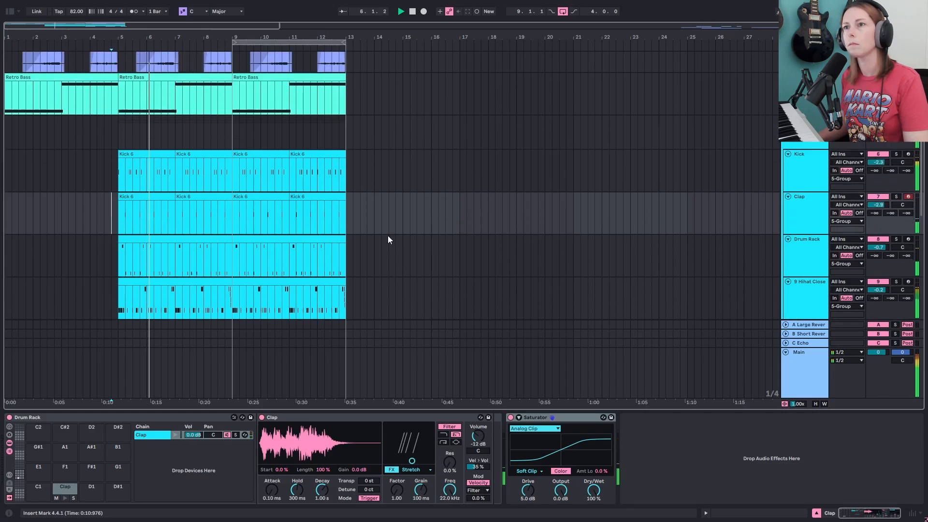
{"action": "scroll", "coordinate": [391, 235], "scroll_direction": "up", "scroll_amount": 3}
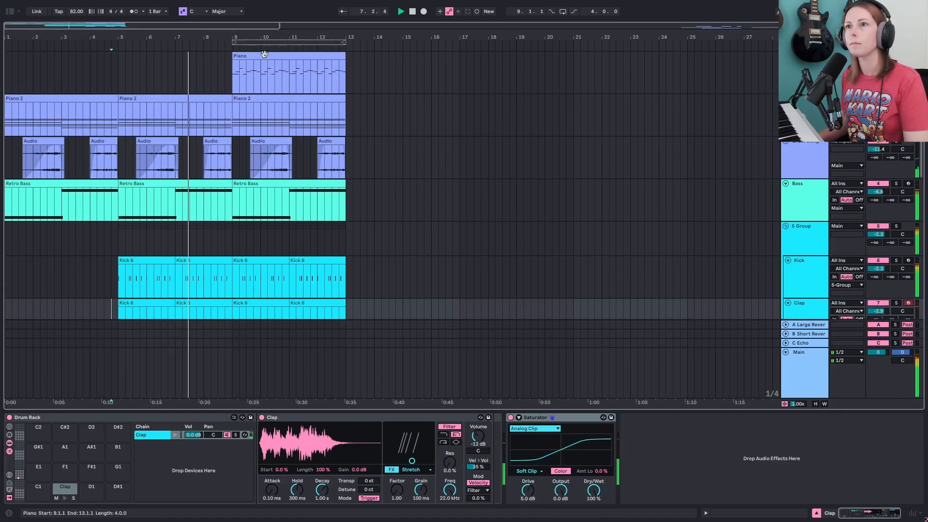
{"action": "scroll", "coordinate": [303, 85], "scroll_direction": "down", "scroll_amount": 1}
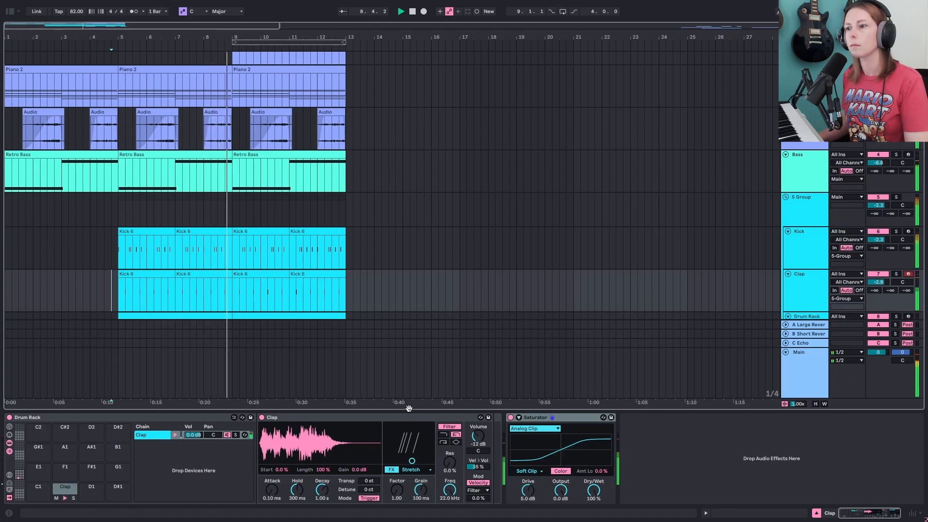
{"action": "left_click_drag", "start_coordinate": [409, 411], "coordinate": [411, 450]}
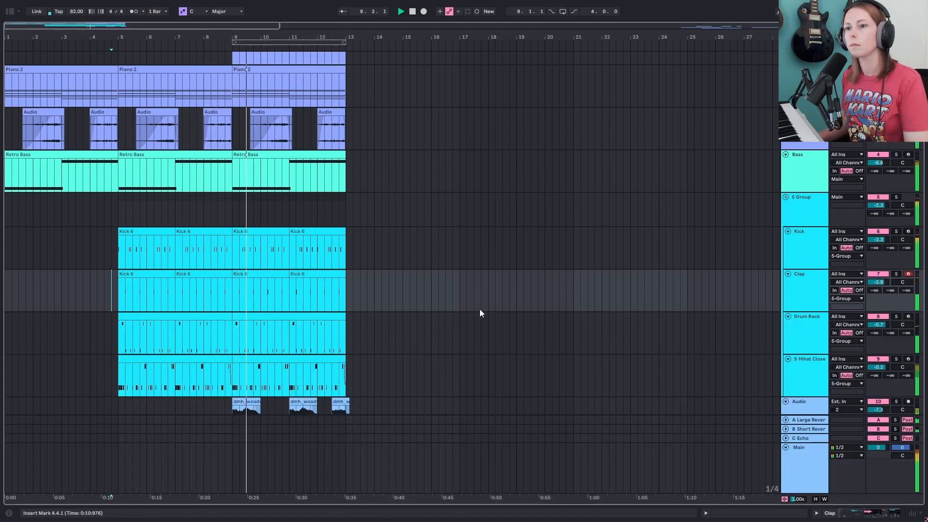
{"action": "scroll", "coordinate": [486, 306], "scroll_direction": "down", "scroll_amount": 2}
{"action": "scroll", "coordinate": [487, 306], "scroll_direction": "up", "scroll_amount": 3}
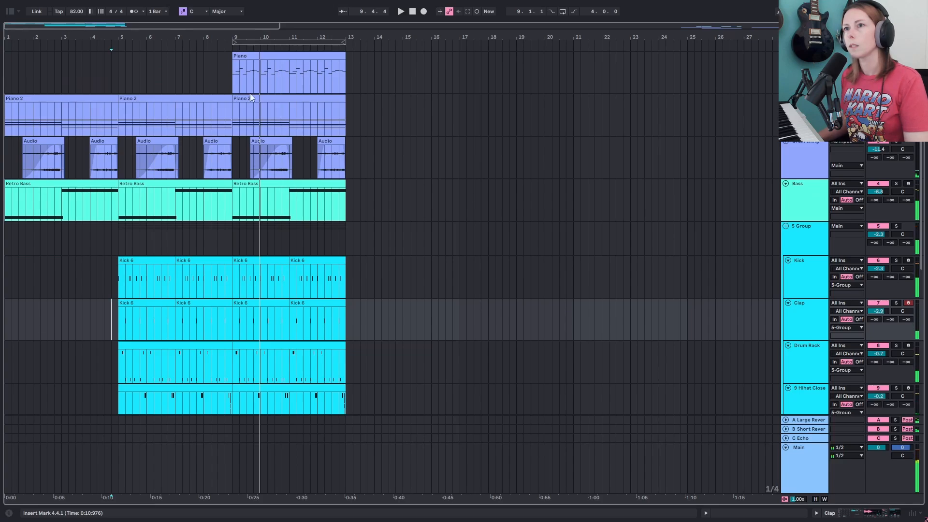
{"action": "key", "text": "space"}
- Move the Piano clip from bar 9 to bar 17
{"action": "left_click", "coordinate": [267, 54]}
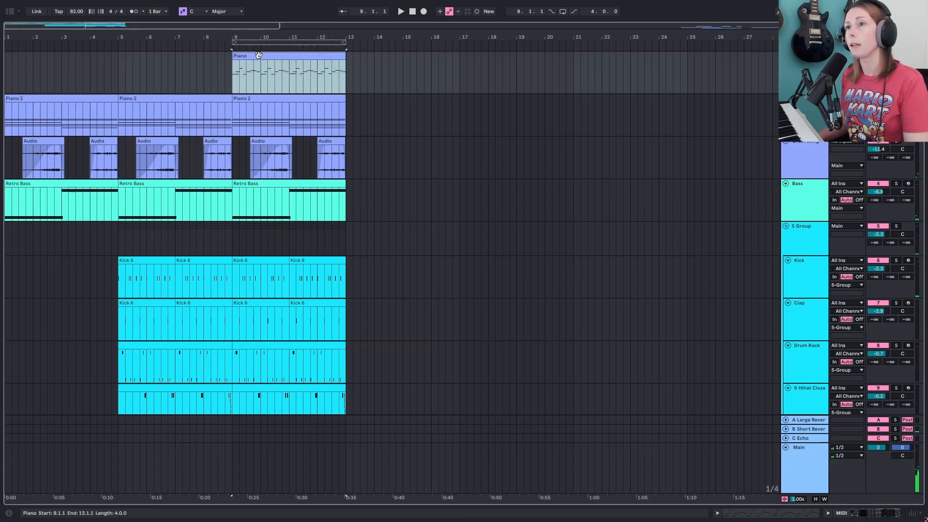
{"action": "left_click_drag", "start_coordinate": [258, 54], "coordinate": [490, 72]}
{"action": "scroll", "coordinate": [358, 265], "scroll_direction": "down", "scroll_amount": 5}
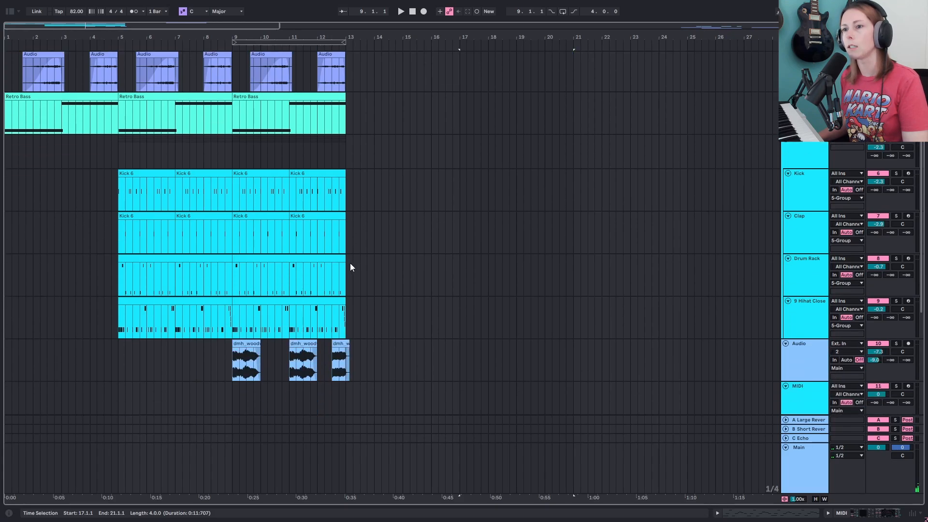
- Select the woodwind loop clips and duplicate them after bar 13, zooming in on the copies
{"action": "left_click", "coordinate": [341, 320]}
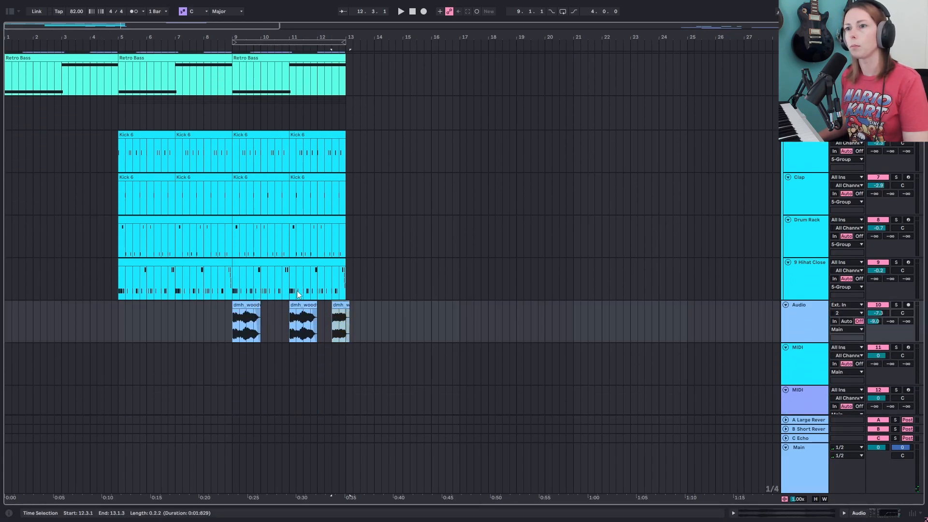
{"action": "left_click", "coordinate": [246, 305], "text": "shift"}
{"action": "key", "text": "ctrl+d"}
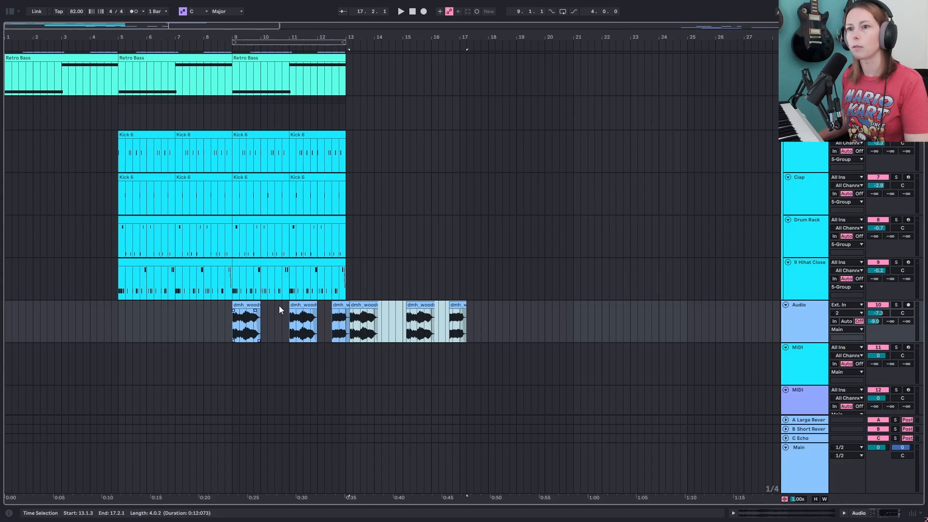
{"action": "key", "text": "z"}
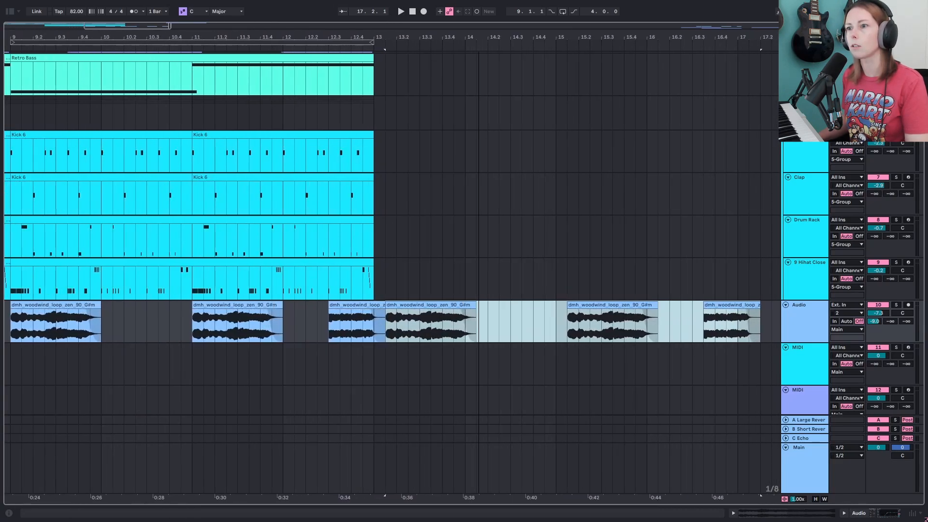
{"action": "left_click_drag", "start_coordinate": [478, 37], "coordinate": [477, 30]}
{"action": "left_click", "coordinate": [364, 305]}
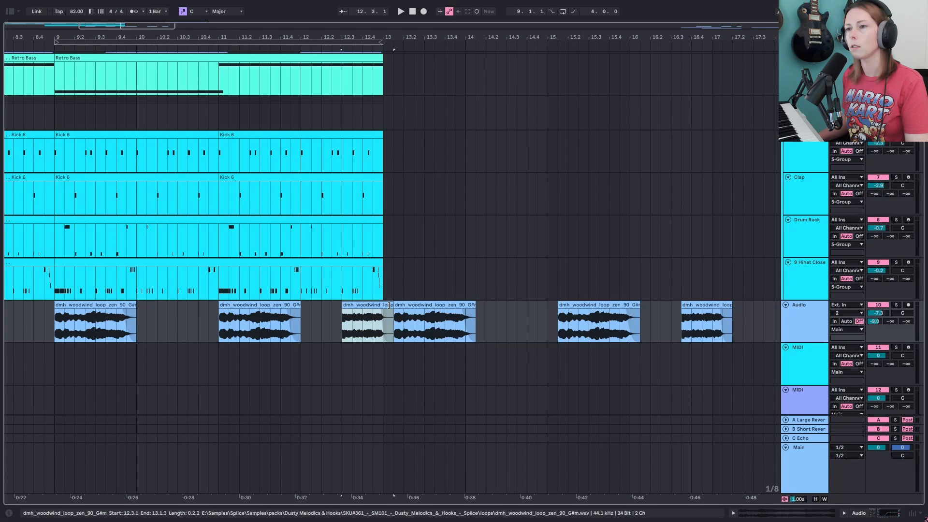
- Trim the end of the short woodwind clip at bar 12.3 and solo the woodwind track for playback
{"action": "left_click_drag", "start_coordinate": [388, 306], "coordinate": [385, 306]}
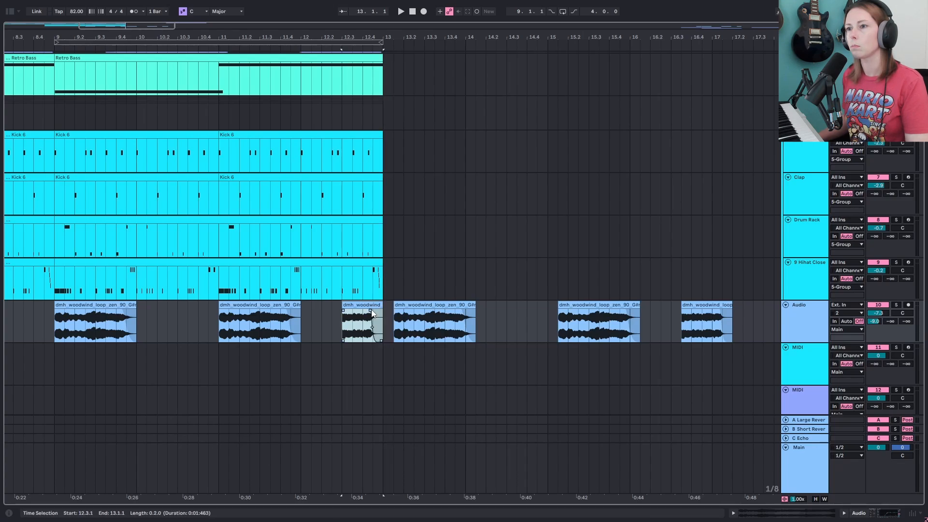
{"action": "left_click", "coordinate": [351, 318]}
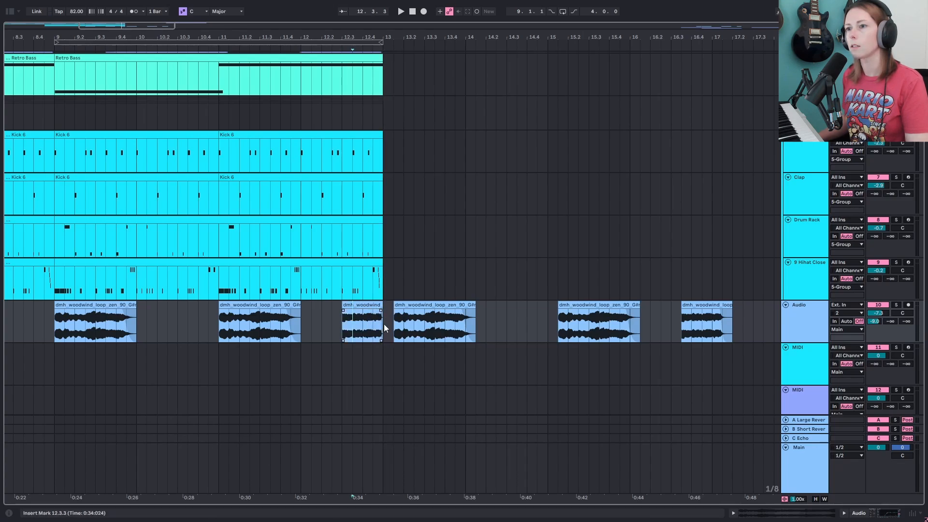
{"action": "key", "text": "s"}
{"action": "key", "text": "space"}
{"action": "key", "text": "space"}
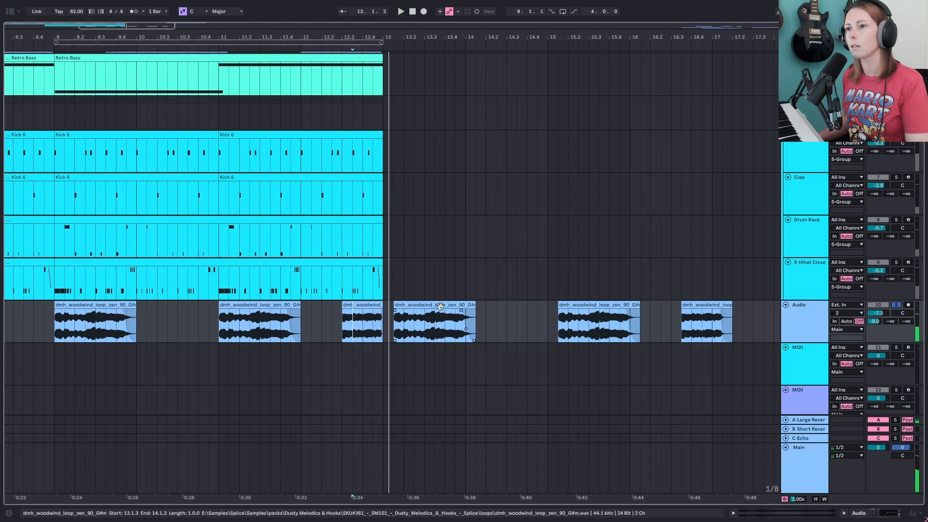
- Replace the woodwind copies after bar 13 with a duplicate of the bars 9–13 woodwind phrase
{"action": "left_click", "coordinate": [440, 306]}
{"action": "left_click", "coordinate": [719, 306]}
{"action": "key", "text": "Delete"}
{"action": "left_click", "coordinate": [596, 306]}
{"action": "key", "text": "Delete"}
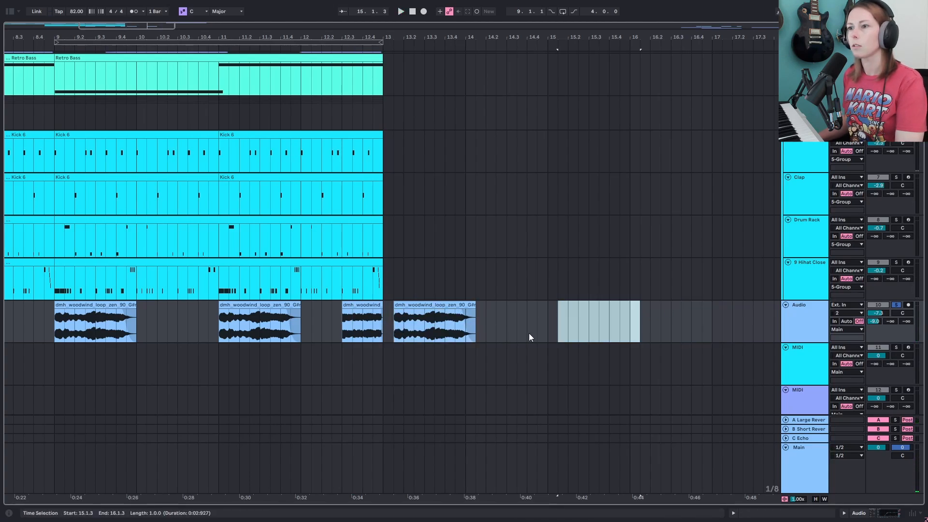
{"action": "left_click_drag", "start_coordinate": [556, 333], "coordinate": [67, 331]}
{"action": "key", "text": "Delete"}
{"action": "left_click", "coordinate": [384, 316]}
{"action": "key", "text": "ctrl+d"}
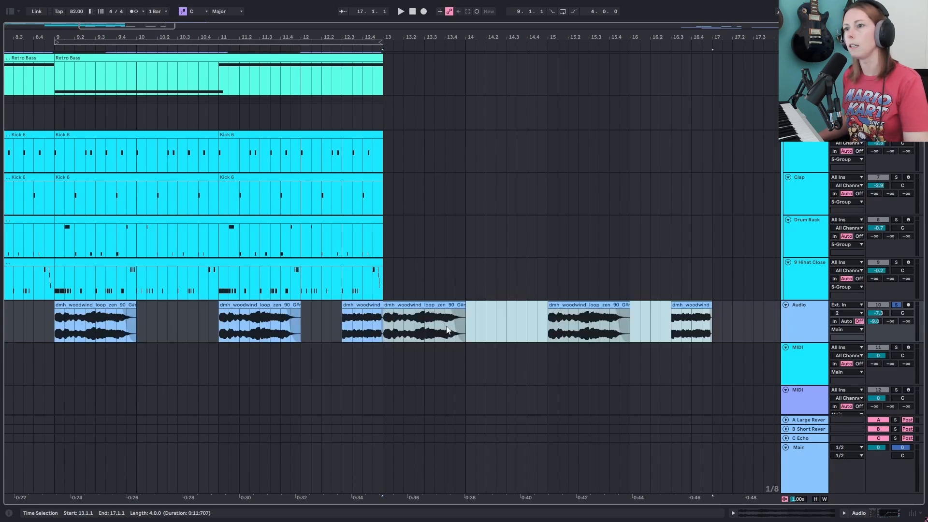
- Play the woodwind section from bar 12.3 to review the transition into bar 13
{"action": "left_click", "coordinate": [405, 305]}
{"action": "left_click", "coordinate": [352, 322]}
{"action": "key", "text": "space"}
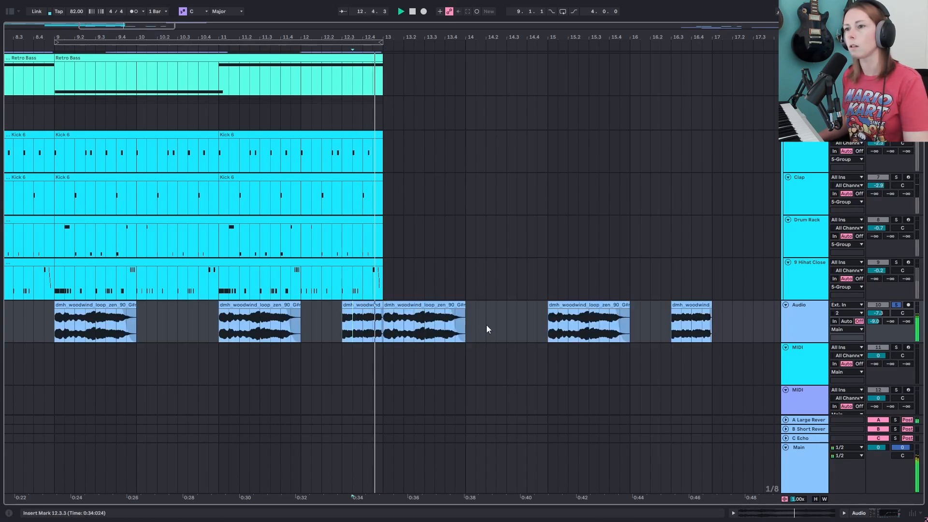
{"action": "key", "text": "space"}
- Duplicate the drum clips from bars 9–13 into bars 13–17
{"action": "left_click_drag", "start_coordinate": [415, 37], "coordinate": [234, 10]}
{"action": "scroll", "coordinate": [214, 198], "scroll_direction": "up", "scroll_amount": 2}
{"action": "left_click", "coordinate": [213, 198]}
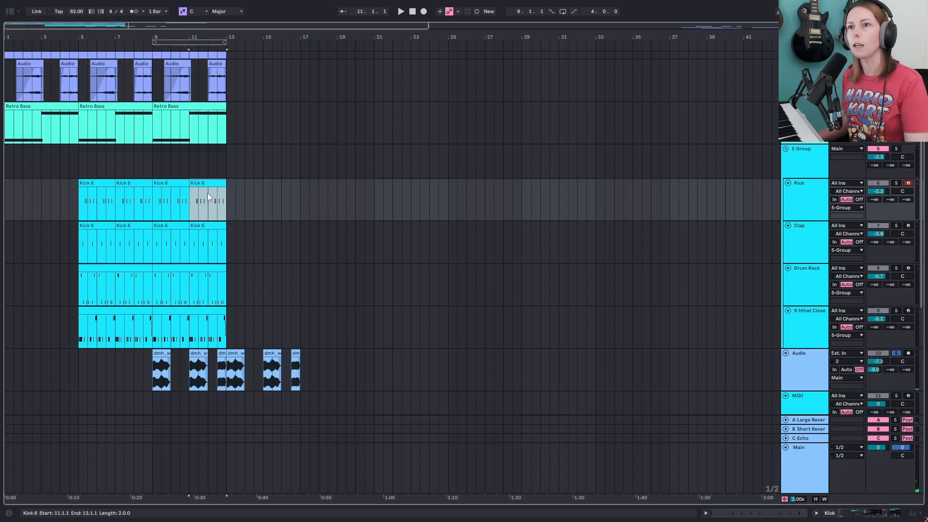
{"action": "left_click", "coordinate": [208, 313], "text": "shift"}
{"action": "key", "text": "ctrl+d"}
{"action": "scroll", "coordinate": [291, 243], "scroll_direction": "up", "scroll_amount": 3}
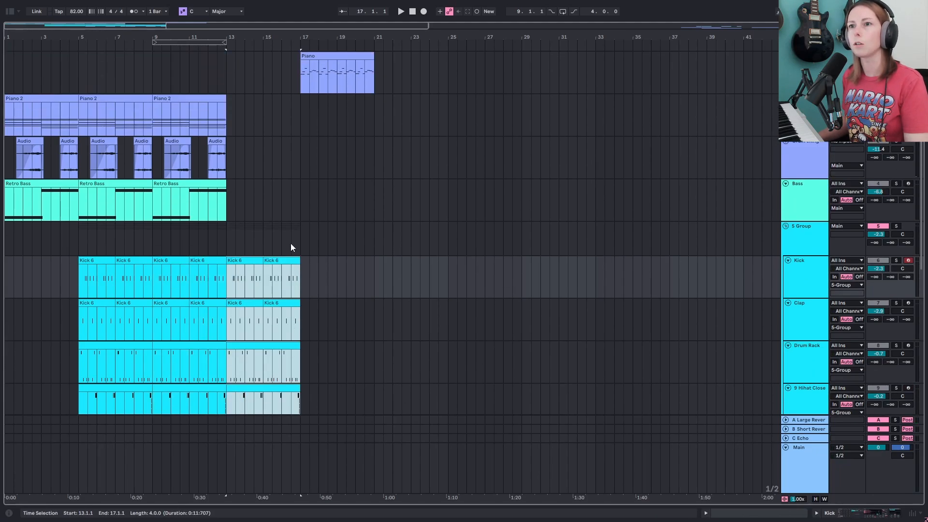
- Duplicate the Piano 2 and Retro Bass clips from bars 9–13 into bars 13–17
{"action": "left_click", "coordinate": [209, 184]}
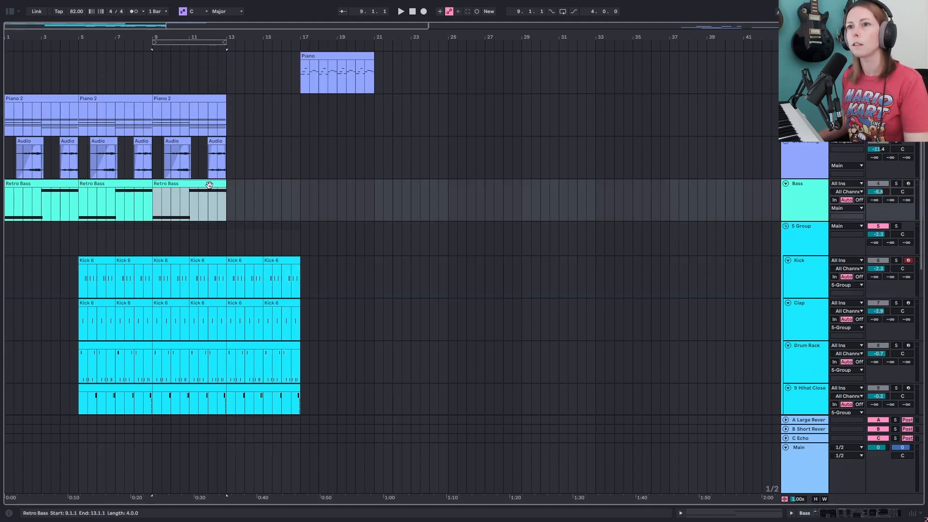
{"action": "left_click", "coordinate": [209, 98]}
{"action": "key", "text": "ctrl+d"}
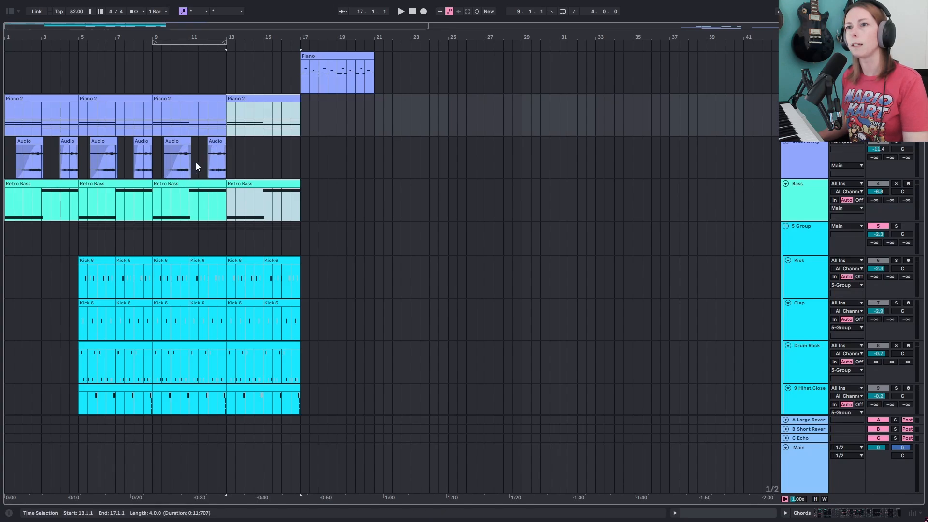
- Move the two short audio clips from bars 9–13 forward by four bars into bars 13–17
{"action": "scroll", "coordinate": [196, 164], "scroll_direction": "down", "scroll_amount": 4}
{"action": "scroll", "coordinate": [198, 167], "scroll_direction": "up", "scroll_amount": 2}
{"action": "scroll", "coordinate": [199, 169], "scroll_direction": "up", "scroll_amount": 1}
{"action": "left_click", "coordinate": [217, 124]}
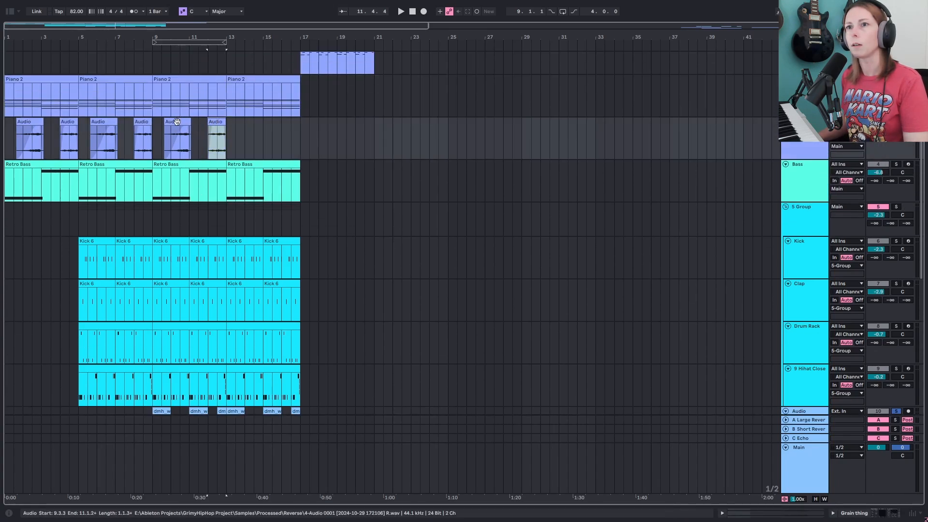
{"action": "left_click", "coordinate": [176, 121]}
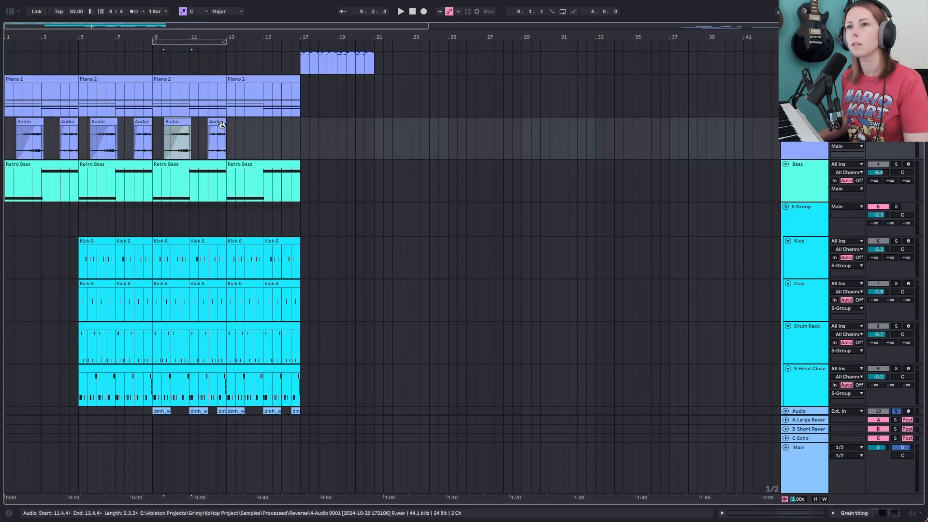
{"action": "left_click_drag", "start_coordinate": [228, 136], "coordinate": [250, 126]}
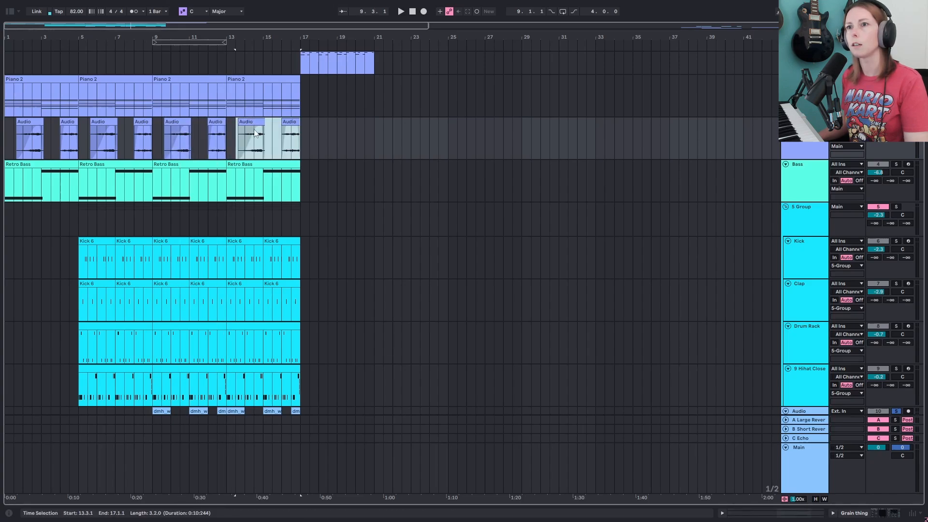
{"action": "left_click", "coordinate": [216, 123]}
{"action": "key", "text": "Delete"}
{"action": "left_click", "coordinate": [179, 123]}
{"action": "key", "text": "Delete"}
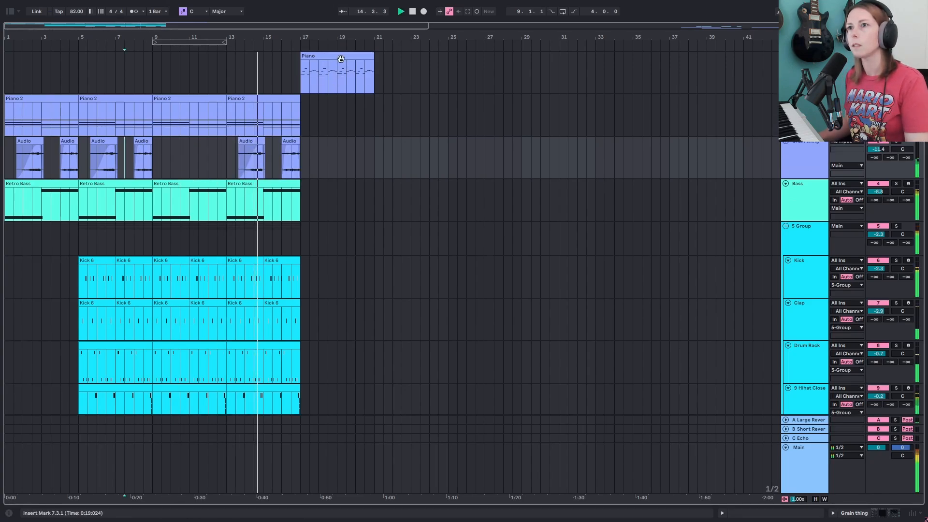
- Duplicate the Piano 2 and Retro Bass clips into bars 17–21
{"action": "left_click", "coordinate": [242, 98]}
{"action": "key", "text": "ctrl+d"}
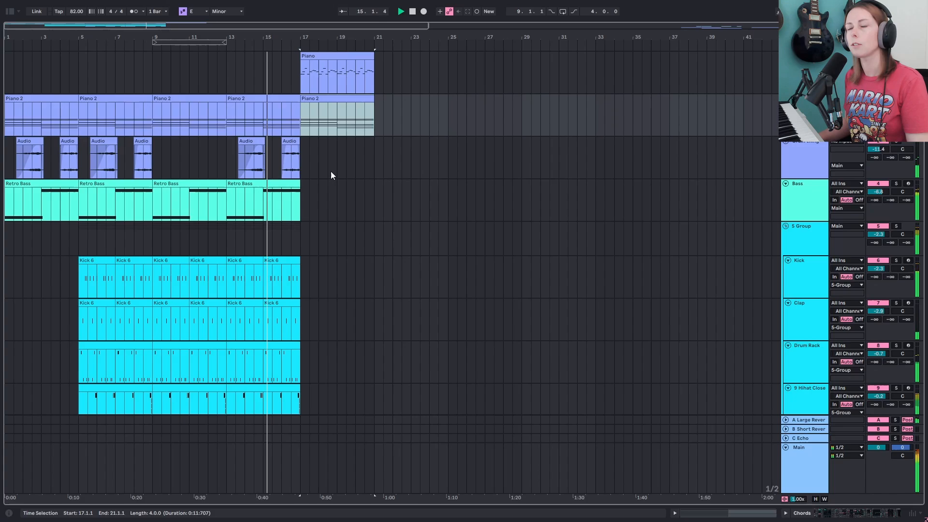
{"action": "left_click", "coordinate": [285, 183]}
{"action": "key", "text": "ctrl+d"}
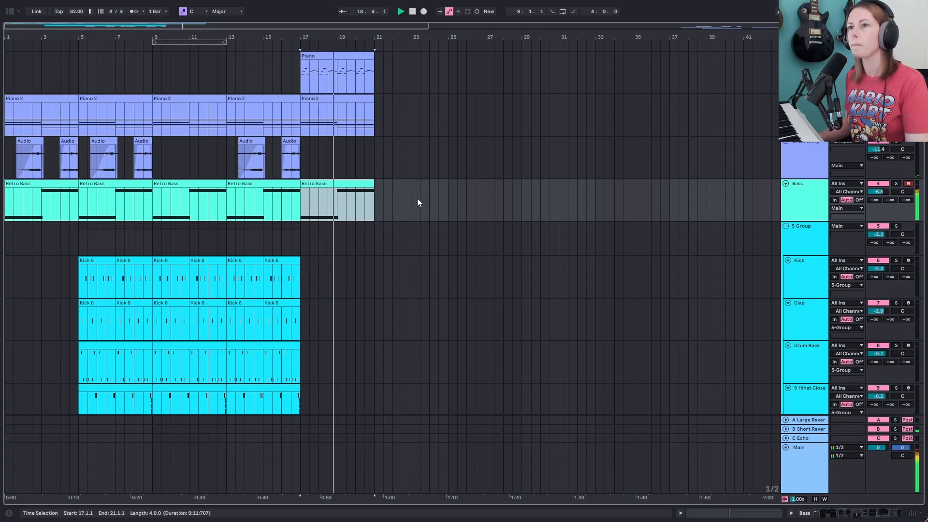
- Play the arrangement and copy the final drum clips so they start at bar 19
{"action": "key", "text": "space"}
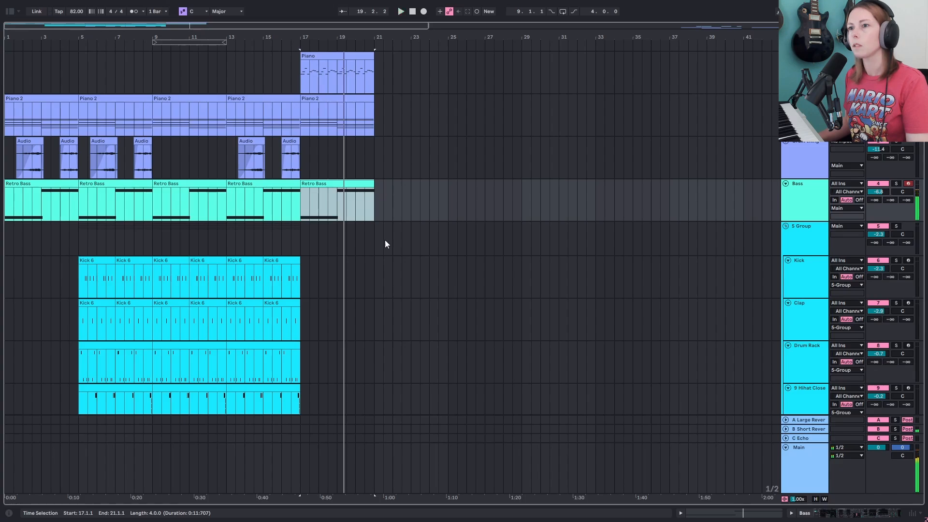
{"action": "left_click", "coordinate": [281, 262]}
{"action": "left_click_drag", "start_coordinate": [278, 262], "coordinate": [357, 265]}
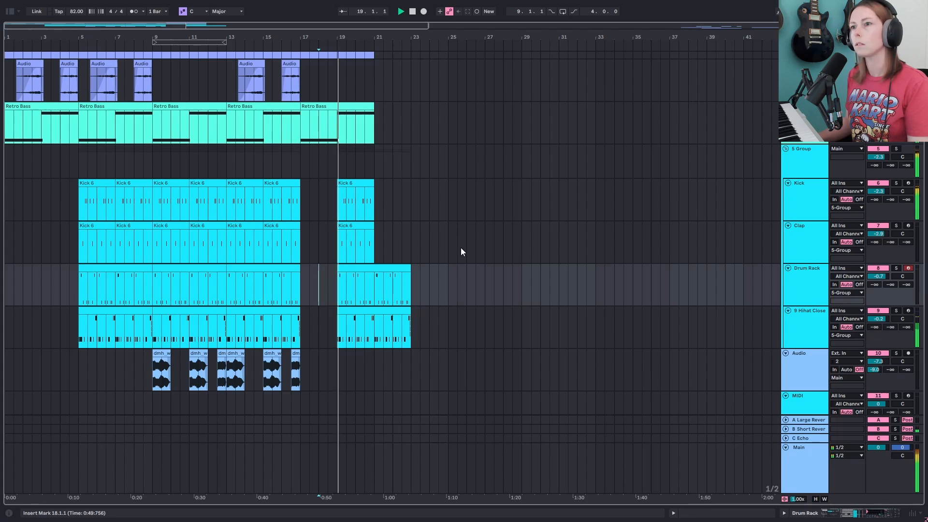
- Move the Piano clip at bar 21 to bar 33
{"action": "left_click_drag", "start_coordinate": [355, 37], "coordinate": [449, 85]}
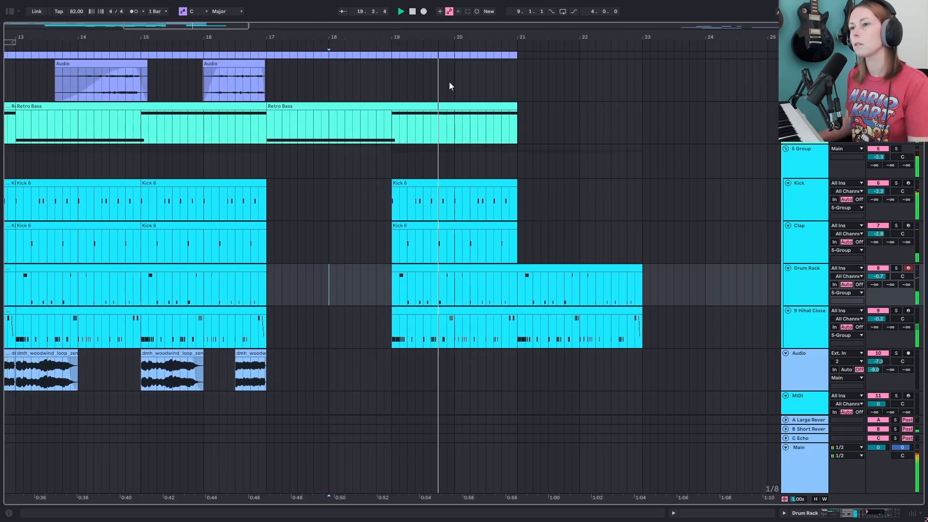
{"action": "left_click", "coordinate": [387, 57]}
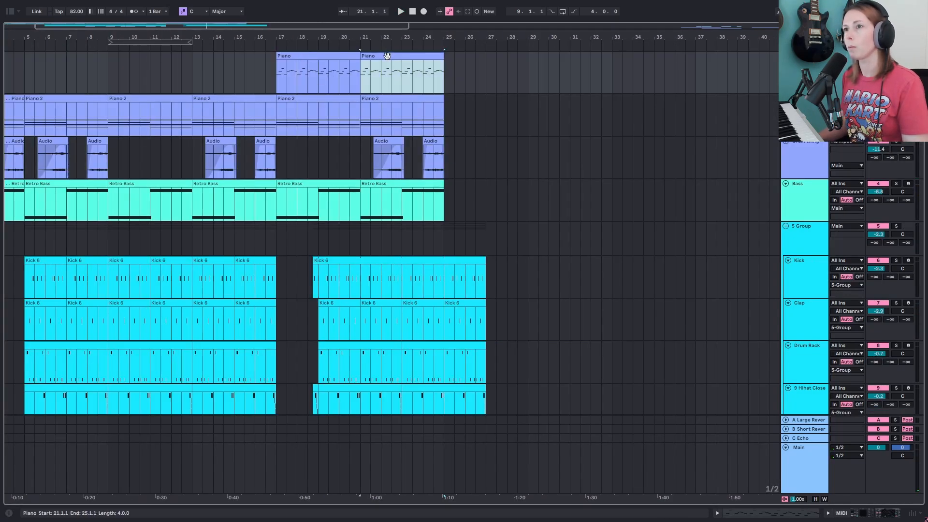
{"action": "left_click_drag", "start_coordinate": [387, 56], "coordinate": [637, 71]}
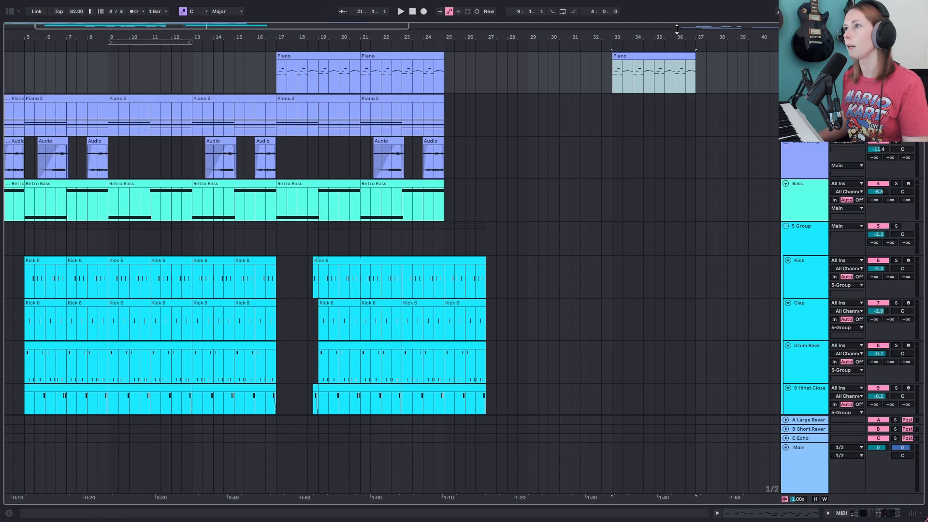
- Duplicate the Piano track and keep only the bar 33 Piano clip on the copy
{"action": "left_click_drag", "start_coordinate": [684, 38], "coordinate": [598, 43]}
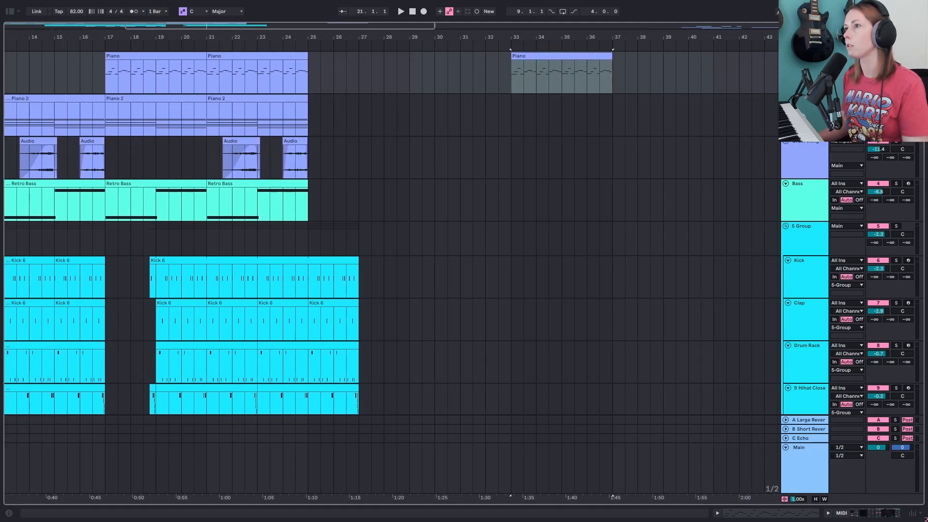
{"action": "right_click", "coordinate": [813, 69]}
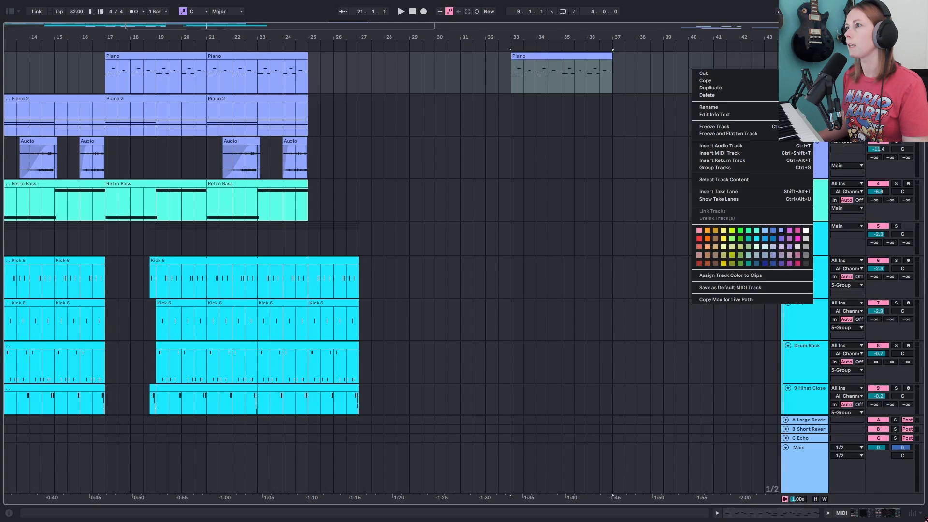
{"action": "left_click", "coordinate": [745, 90]}
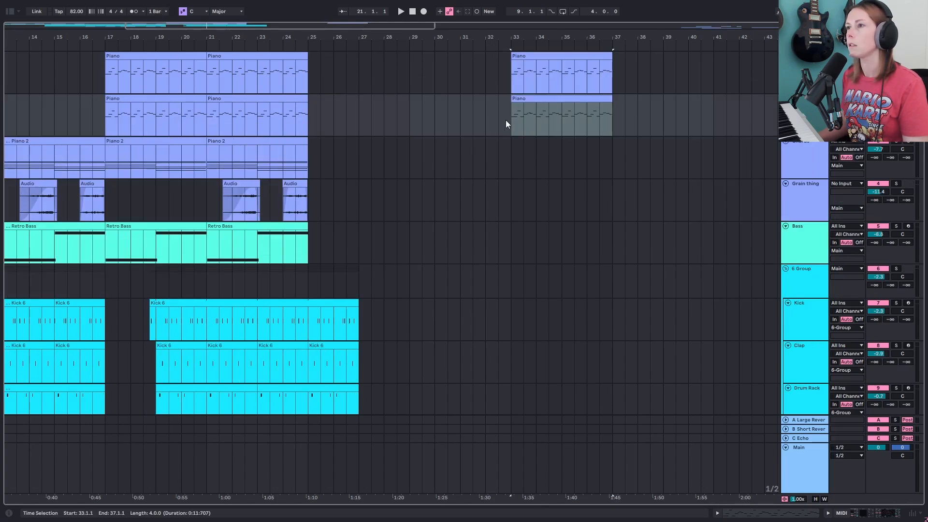
{"action": "left_click_drag", "start_coordinate": [373, 135], "coordinate": [49, 135]}
{"action": "key", "text": "Delete"}
{"action": "left_click_drag", "start_coordinate": [564, 56], "coordinate": [562, 98]}
- Insert a new audio track and start playback at bar 33
{"action": "right_click", "coordinate": [805, 121]}
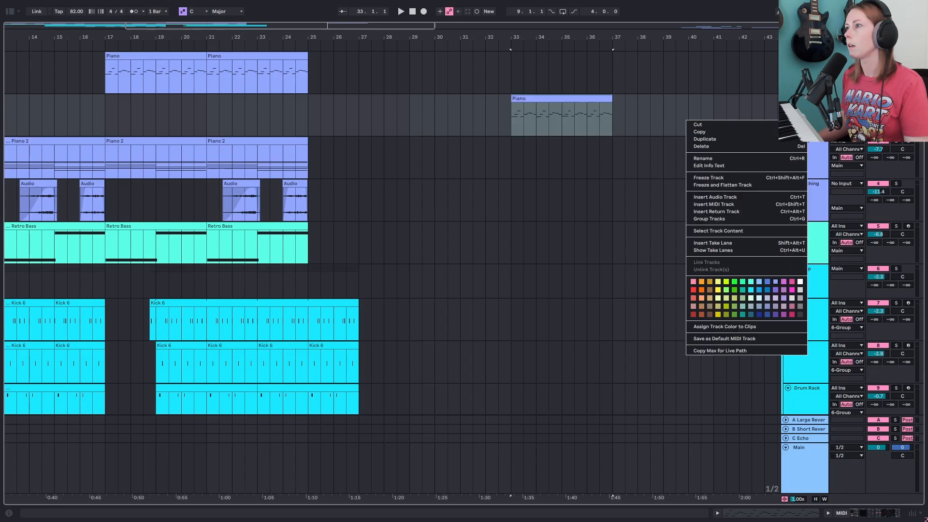
{"action": "left_click", "coordinate": [715, 197]}
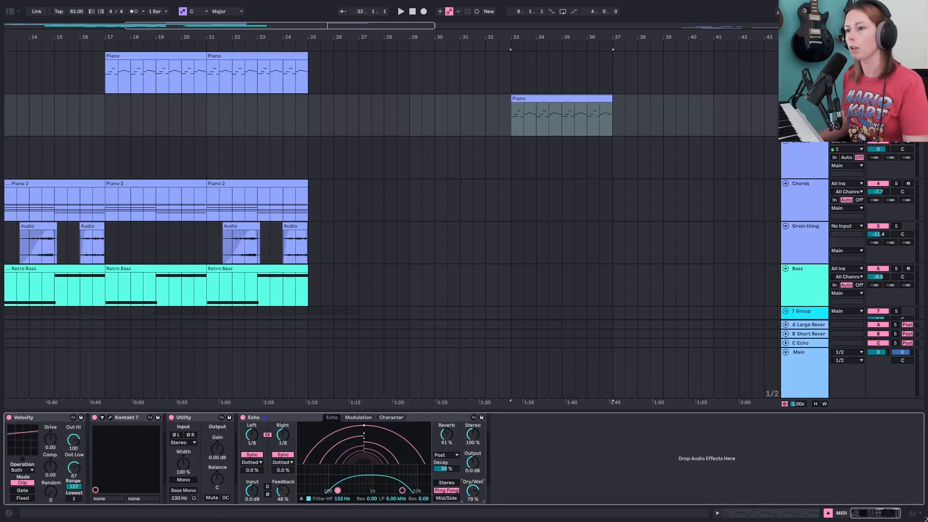
{"action": "left_click", "coordinate": [532, 95]}
{"action": "key", "text": "space"}
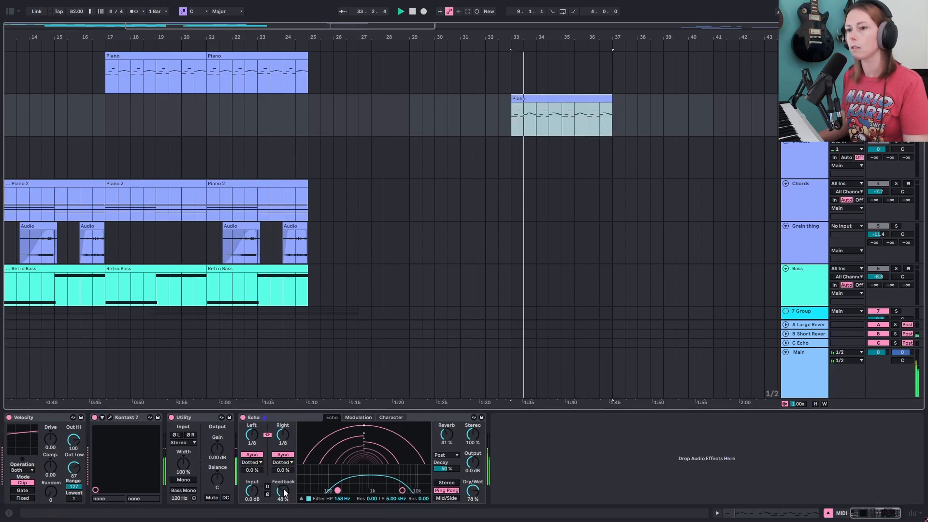
- Set the Echo's feedback to 55% and dry/wet to 73%
{"action": "left_click_drag", "start_coordinate": [284, 491], "coordinate": [284, 487]}
{"action": "left_click_drag", "start_coordinate": [473, 491], "coordinate": [473, 493]}
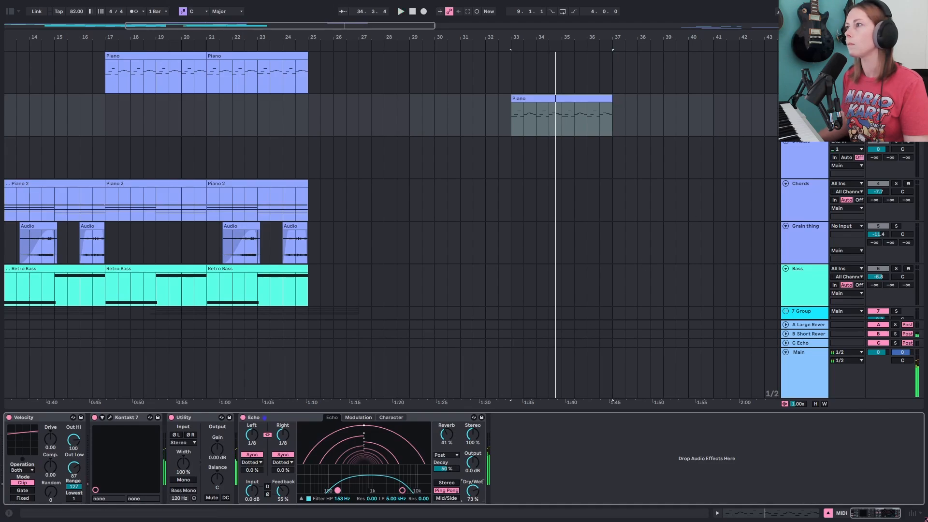
- Set the new audio track's input to Resampling
{"action": "left_click", "coordinate": [814, 155]}
{"action": "left_click", "coordinate": [850, 142]}
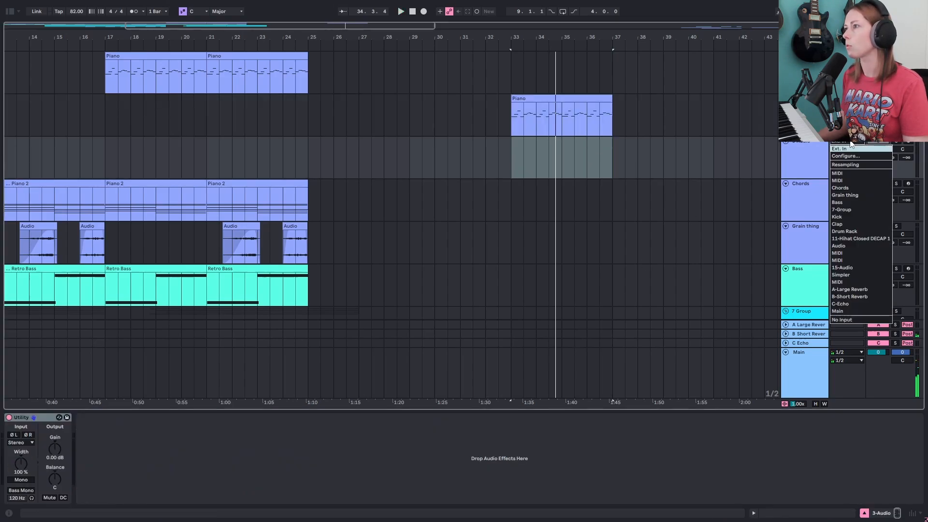
{"action": "left_click", "coordinate": [862, 166]}
- Record the resampled piano echo onto the new audio track starting at bar 33
{"action": "left_click", "coordinate": [511, 159]}
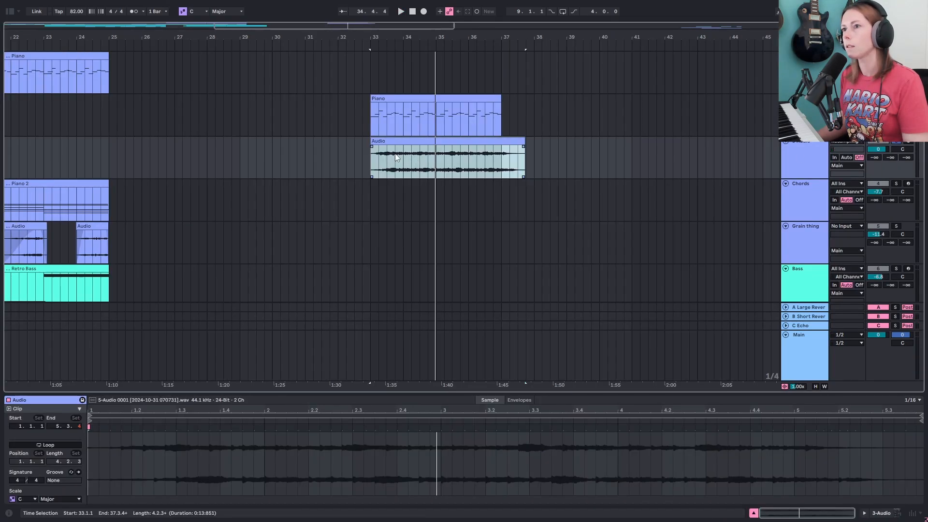
{"action": "left_click", "coordinate": [372, 167]}
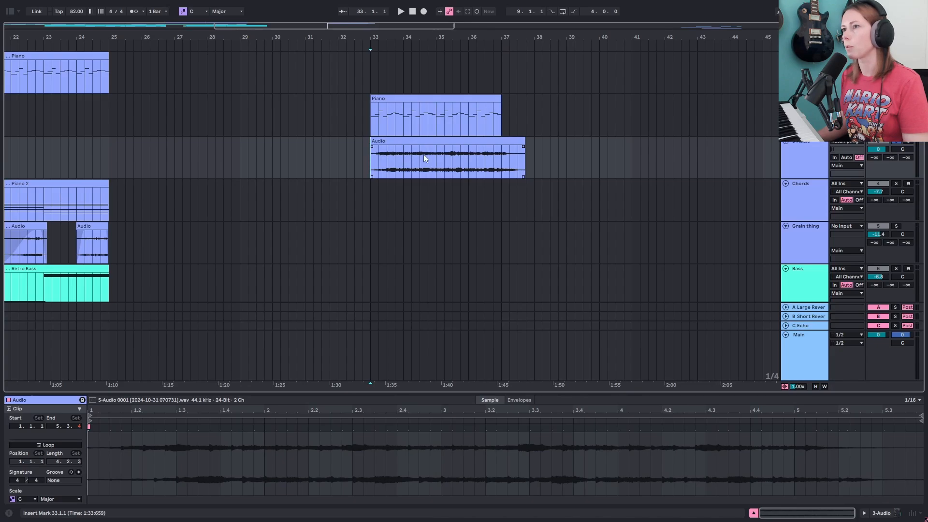
{"action": "key", "text": "space"}
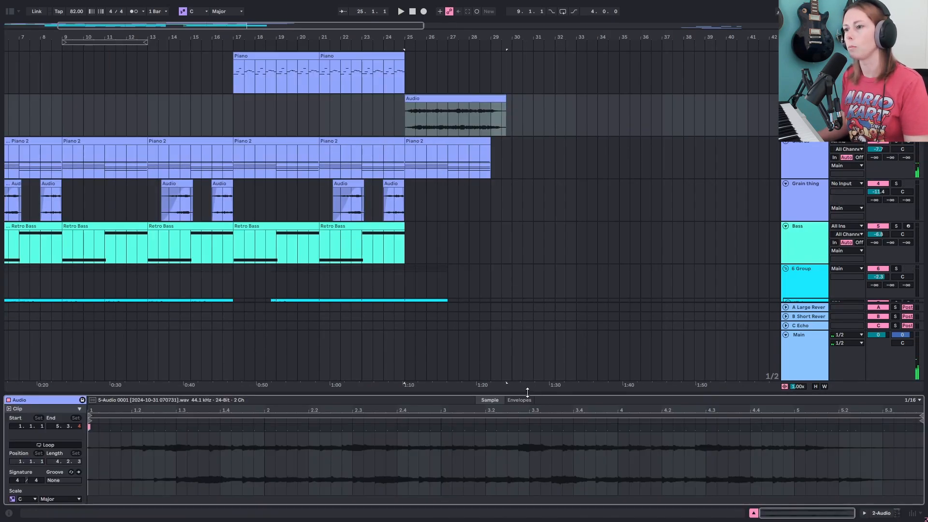
- Enlarge the clip detail view and audition the resampled audio clip from several positions
{"action": "left_click_drag", "start_coordinate": [527, 392], "coordinate": [569, 188]}
{"action": "left_click", "coordinate": [355, 319]}
{"action": "mouse_move", "coordinate": [312, 207]}
{"action": "left_mouse_down"}
{"action": "mouse_move", "coordinate": [332, 227]}
{"action": "mouse_move", "coordinate": [324, 211]}
{"action": "left_mouse_up"}
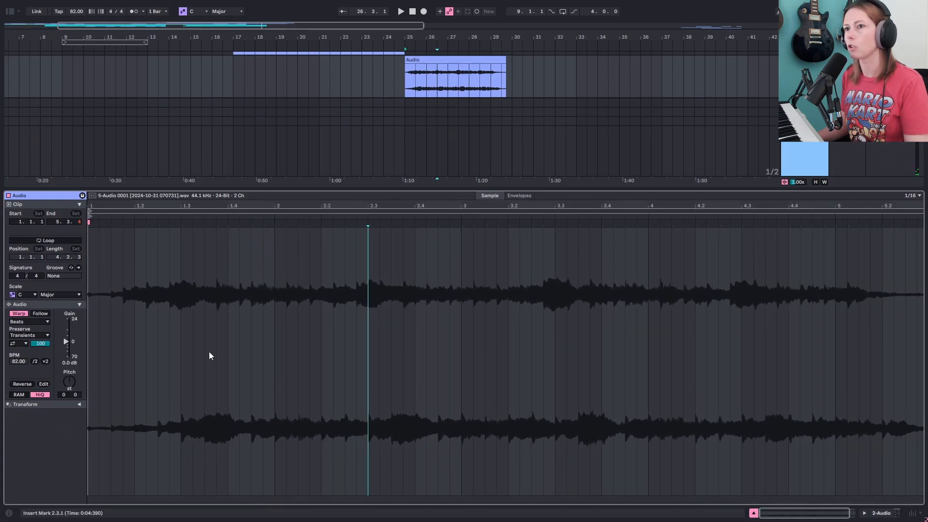
{"action": "key", "text": "Right"}
{"action": "key", "text": "space"}
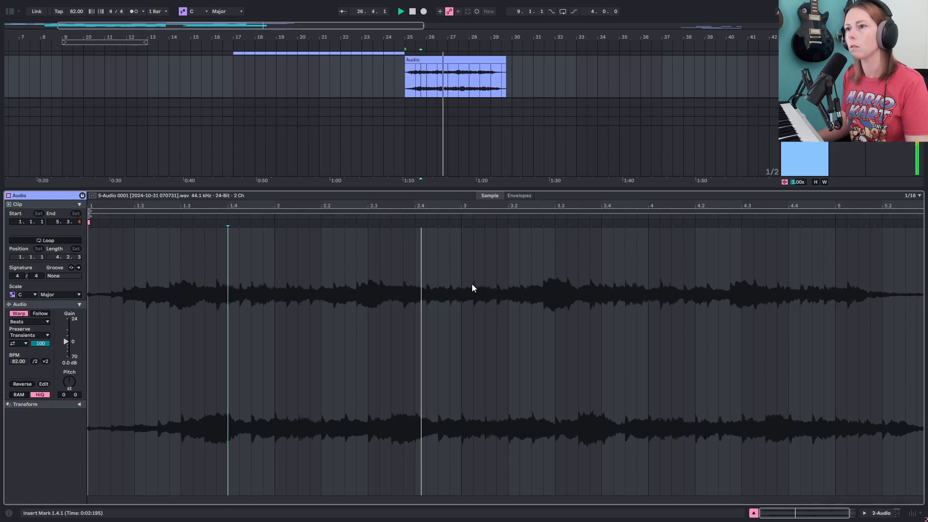
{"action": "left_click", "coordinate": [415, 252]}
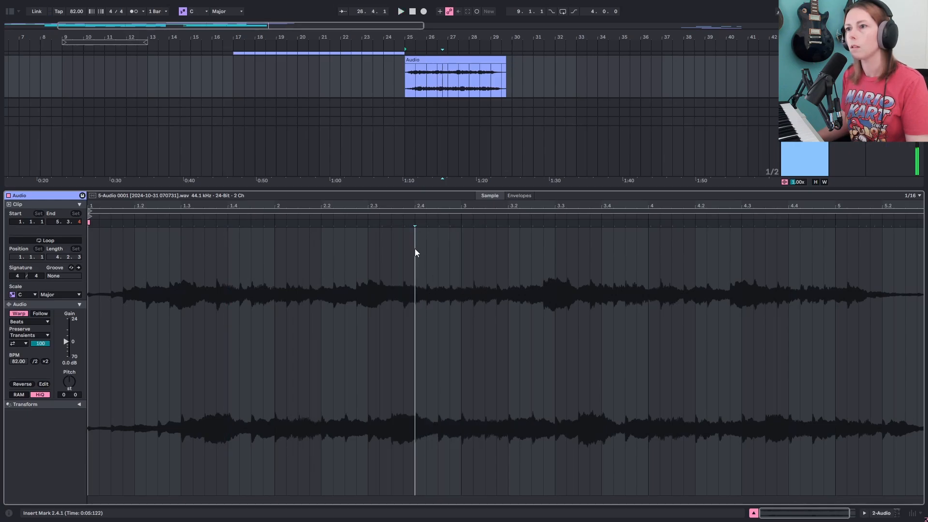
- Loop a one-bar section of the resampled audio clip from 1.4.1 to 2.4.1
{"action": "left_click_drag", "start_coordinate": [416, 248], "coordinate": [231, 254]}
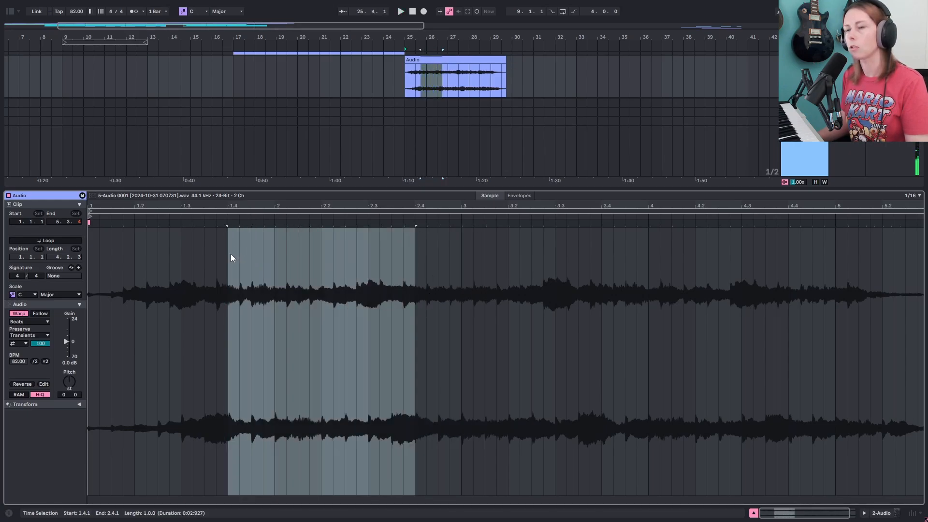
{"action": "left_click_drag", "start_coordinate": [466, 189], "coordinate": [465, 254]}
{"action": "scroll", "coordinate": [451, 89], "scroll_direction": "up", "scroll_amount": 1}
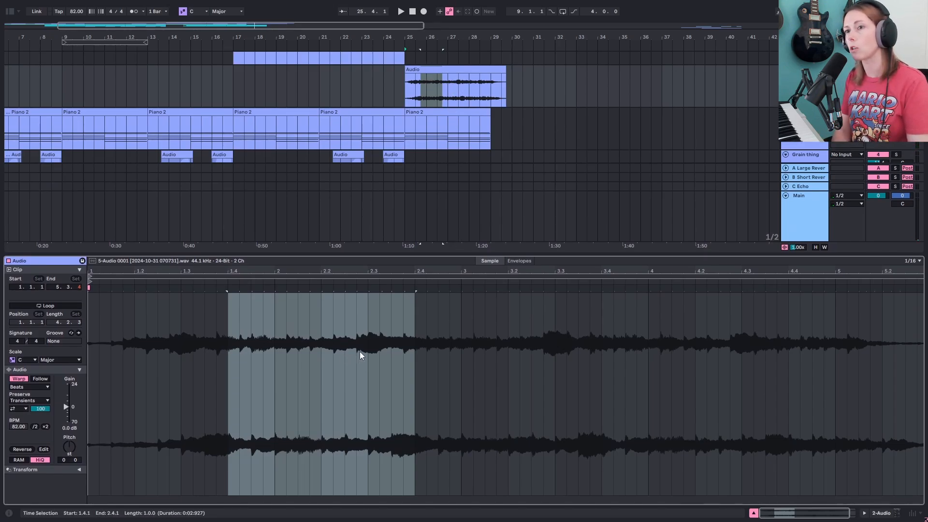
{"action": "key", "text": "ctrl+l"}
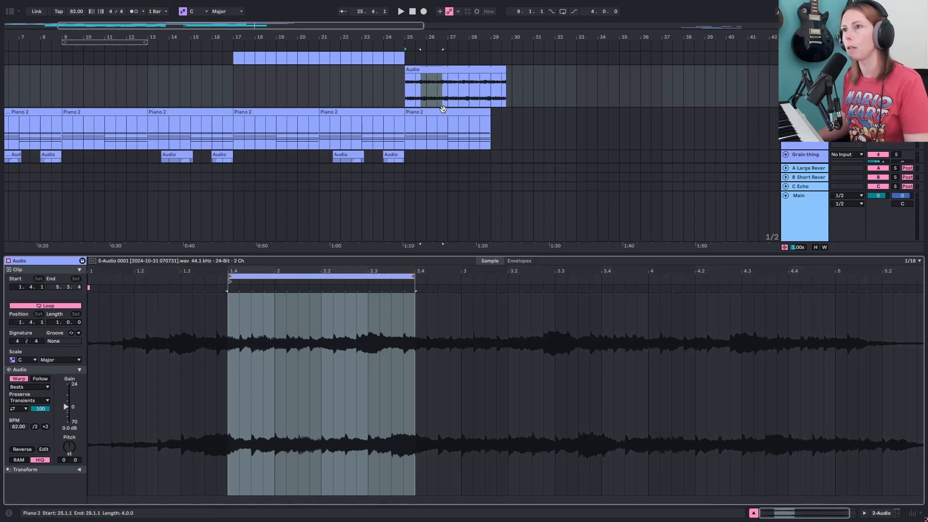
- Insert a new MIDI track below the Piano 2 track and open its device view
{"action": "left_click", "coordinate": [417, 70]}
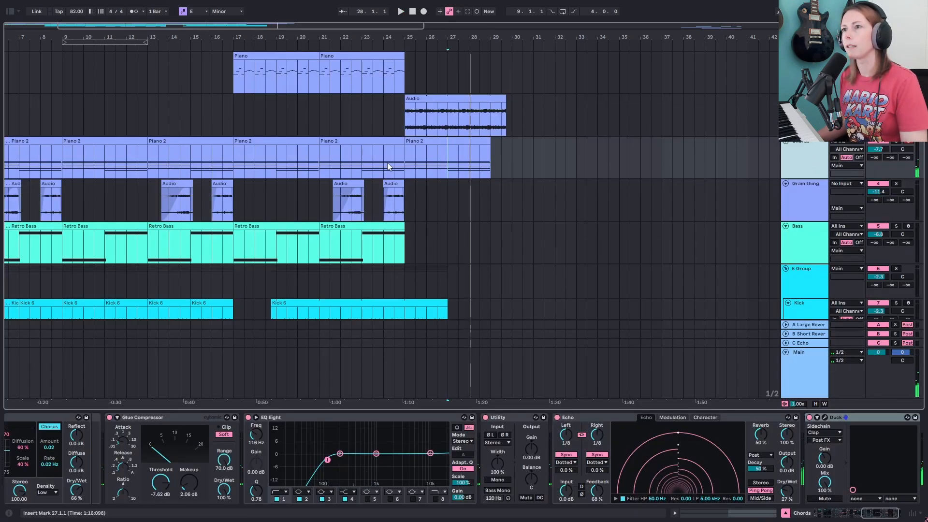
{"action": "left_click", "coordinate": [421, 138]}
{"action": "right_click", "coordinate": [822, 157]}
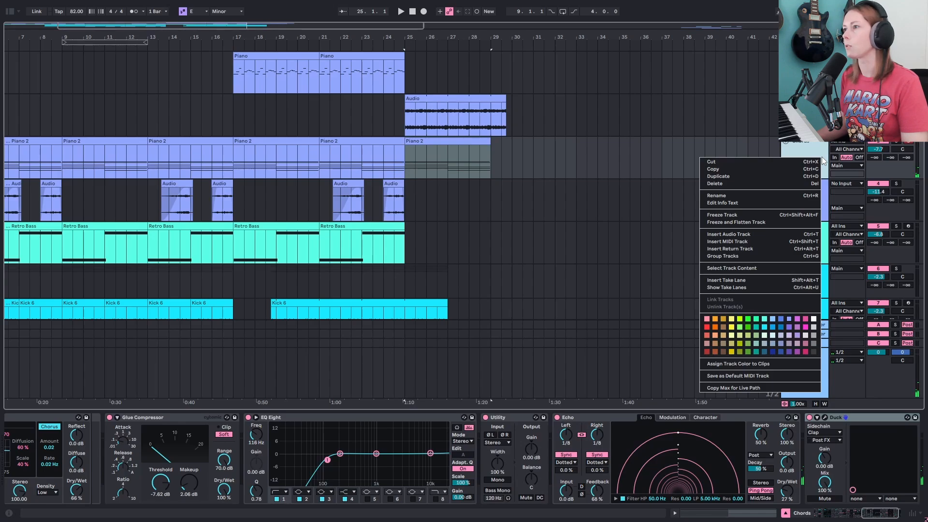
{"action": "left_click", "coordinate": [765, 242]}
{"action": "double_click", "coordinate": [819, 193]}
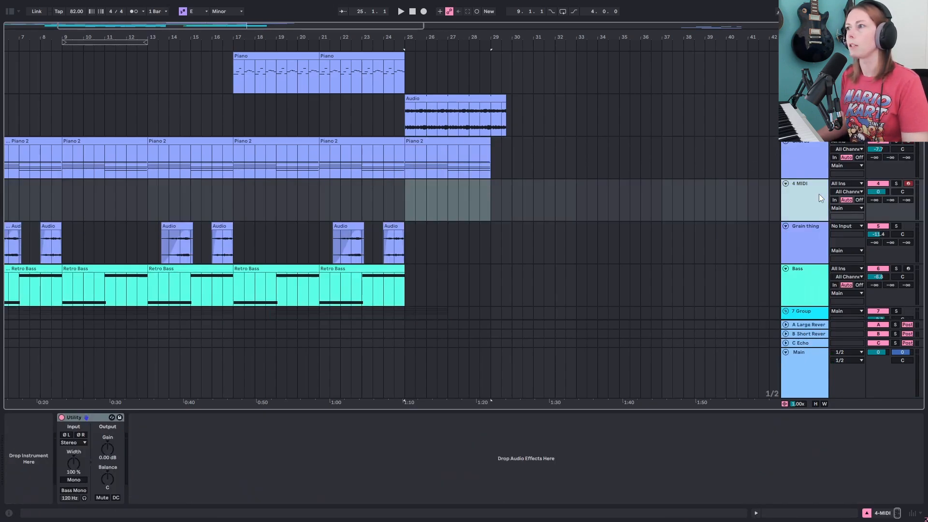
- Search the plug-ins for labs and load the Spitfire LABS instrument onto the new MIDI track
{"action": "left_click", "coordinate": [10, 11]}
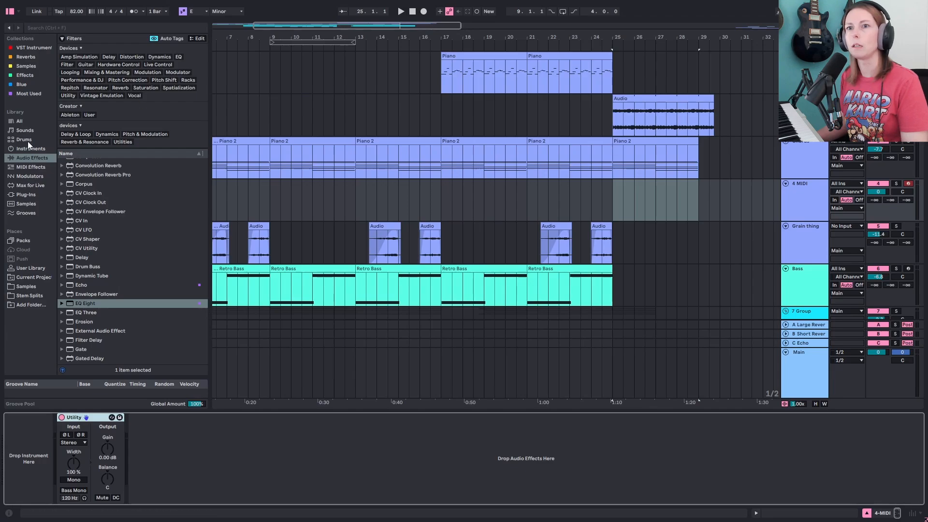
{"action": "left_click", "coordinate": [35, 193]}
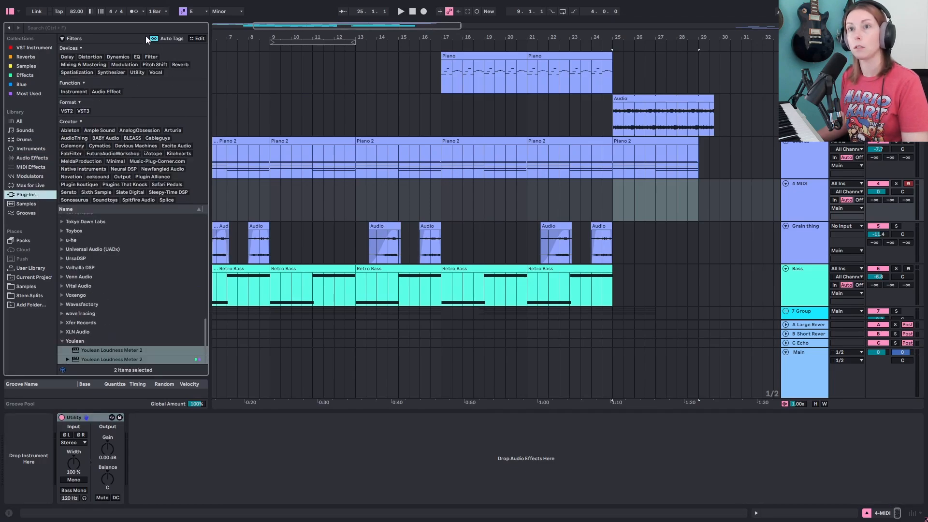
{"action": "left_click", "coordinate": [143, 28]}
{"action": "type", "text": "labs"}
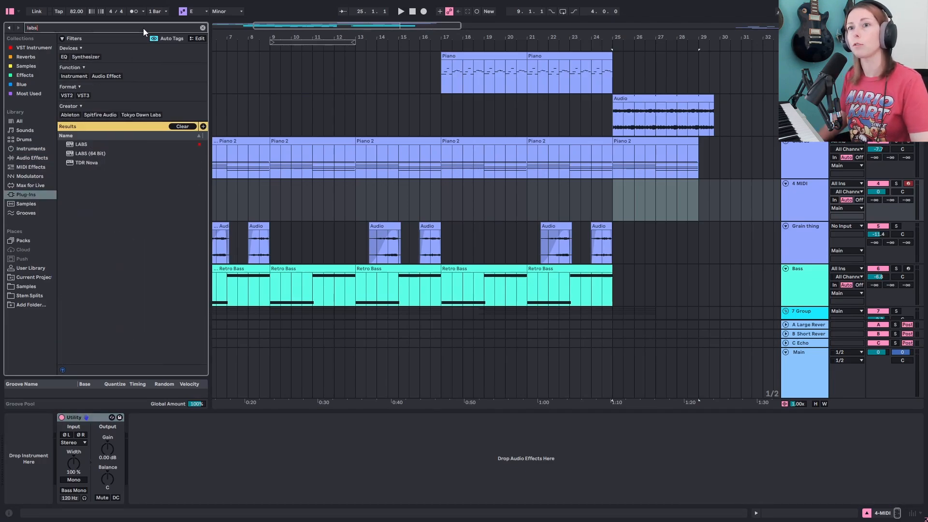
{"action": "left_click", "coordinate": [89, 145]}
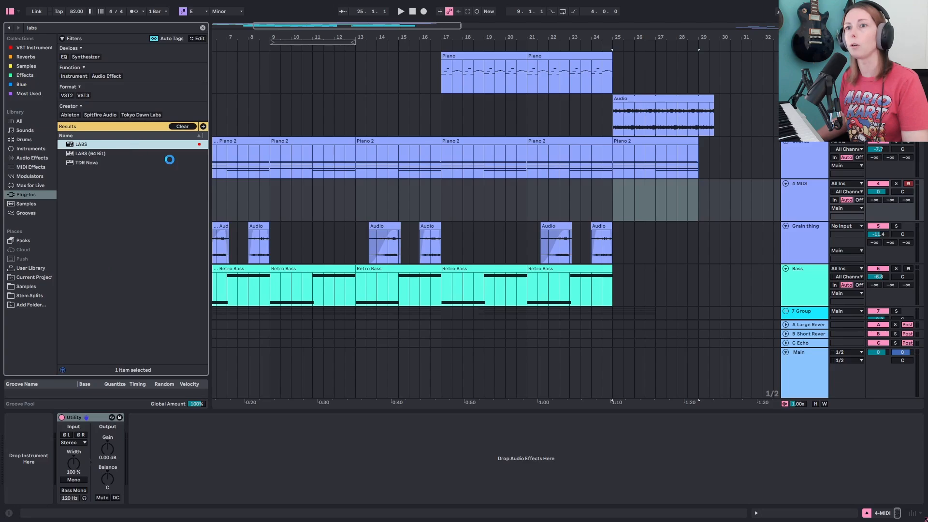
{"action": "key", "text": "Return"}
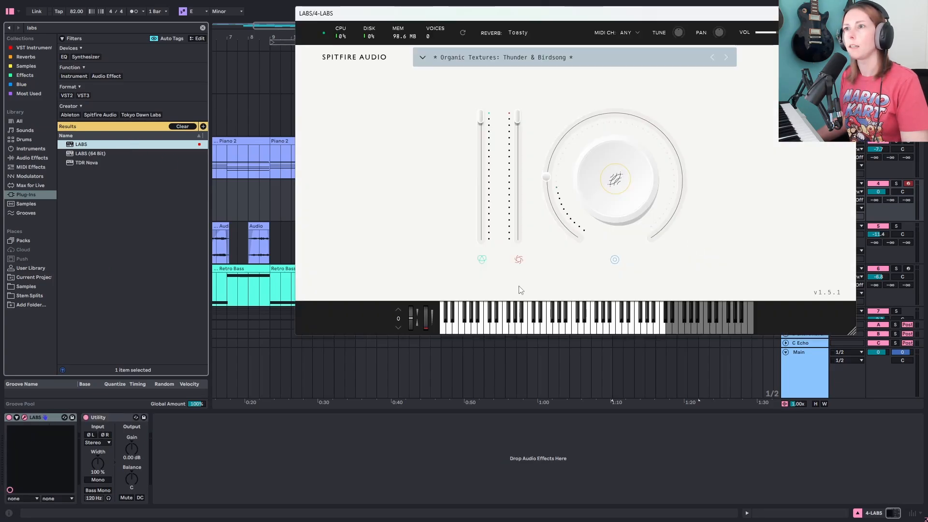
{"action": "left_click", "coordinate": [421, 58]}
{"action": "scroll", "coordinate": [460, 184], "scroll_direction": "down", "scroll_amount": 1}
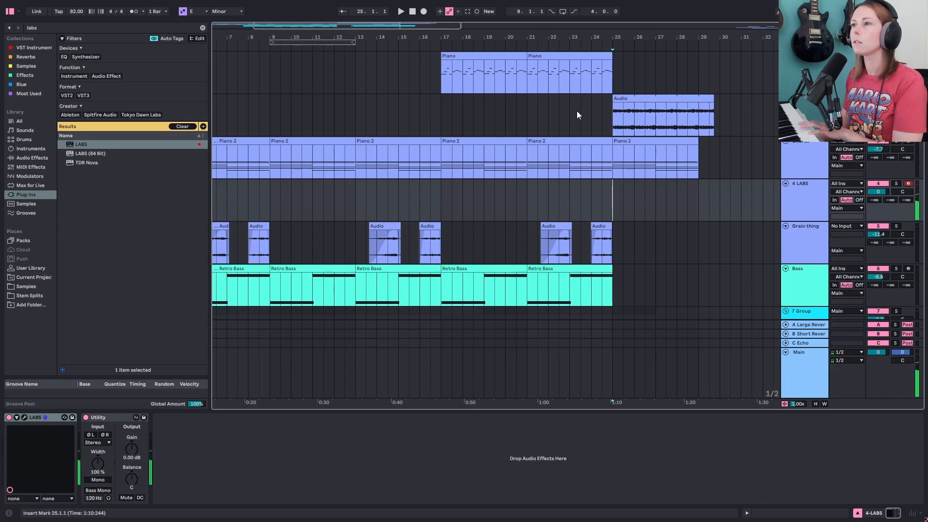
- Record a LABS MIDI part on the new track starting at bar 17
{"action": "left_click", "coordinate": [423, 11]}
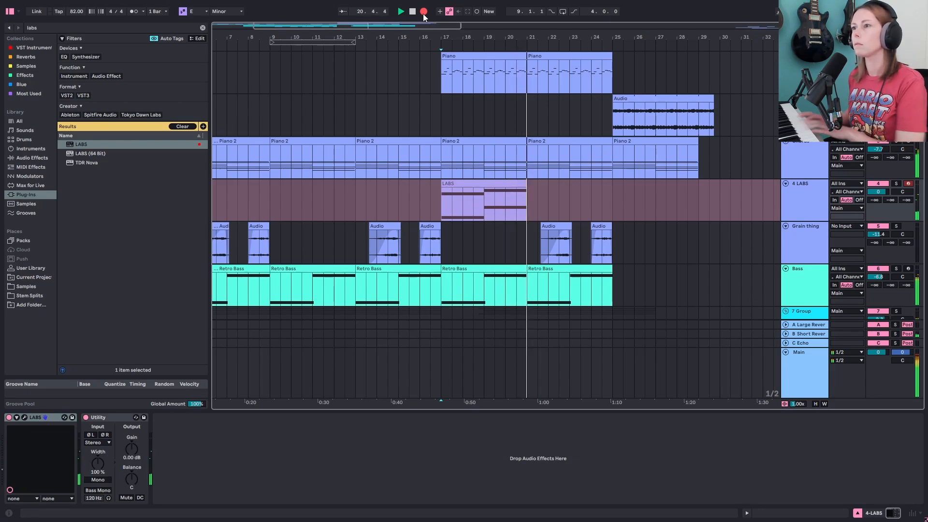
{"action": "left_click", "coordinate": [423, 12]}
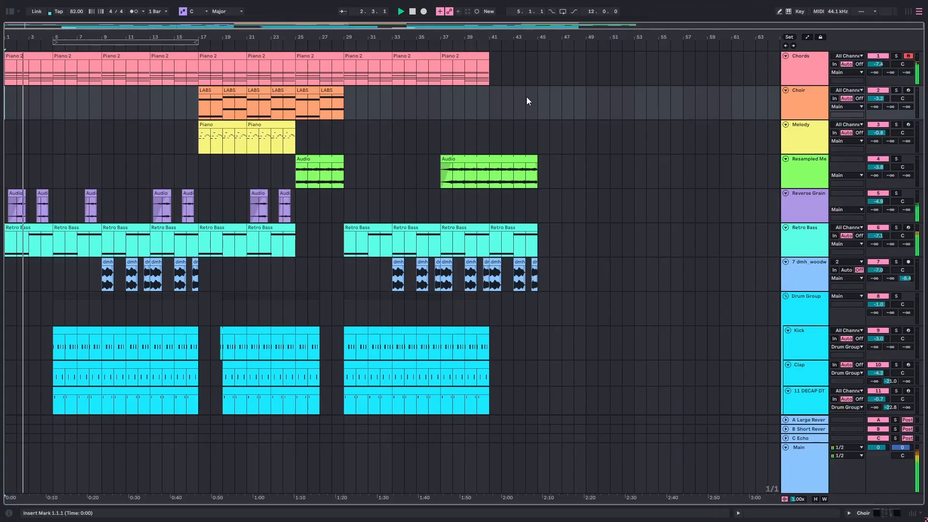
- Review the full arrangement's tracks and clips from top to bottom
{"action": "scroll", "coordinate": [526, 97], "scroll_direction": "down", "scroll_amount": 2}
{"action": "scroll", "coordinate": [527, 97], "scroll_direction": "down", "scroll_amount": 6}
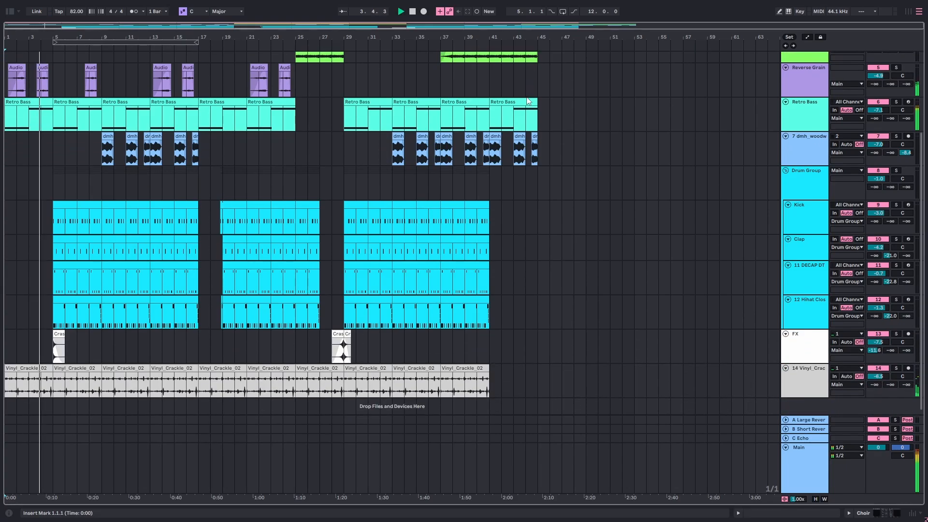
{"action": "scroll", "coordinate": [528, 100], "scroll_direction": "up", "scroll_amount": 1}
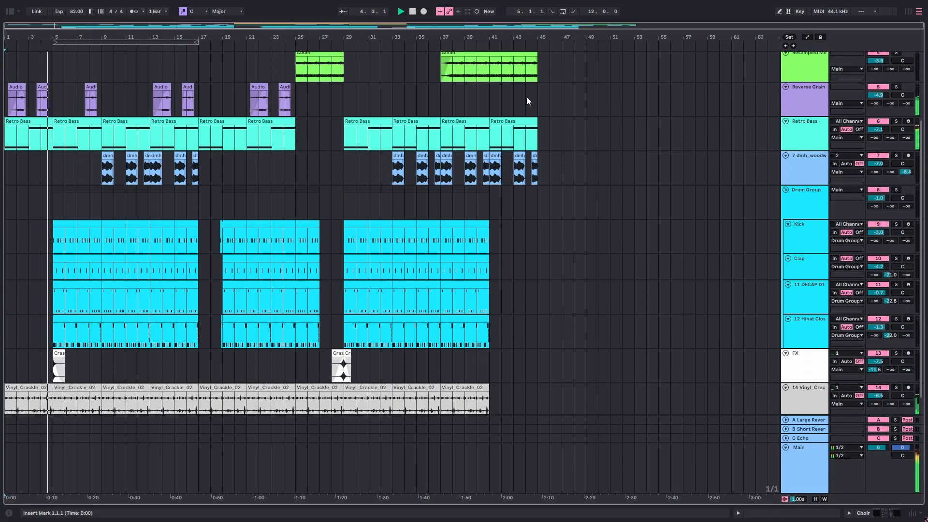
{"action": "scroll", "coordinate": [528, 100], "scroll_direction": "up", "scroll_amount": 3}
{"action": "scroll", "coordinate": [527, 101], "scroll_direction": "up", "scroll_amount": 5}
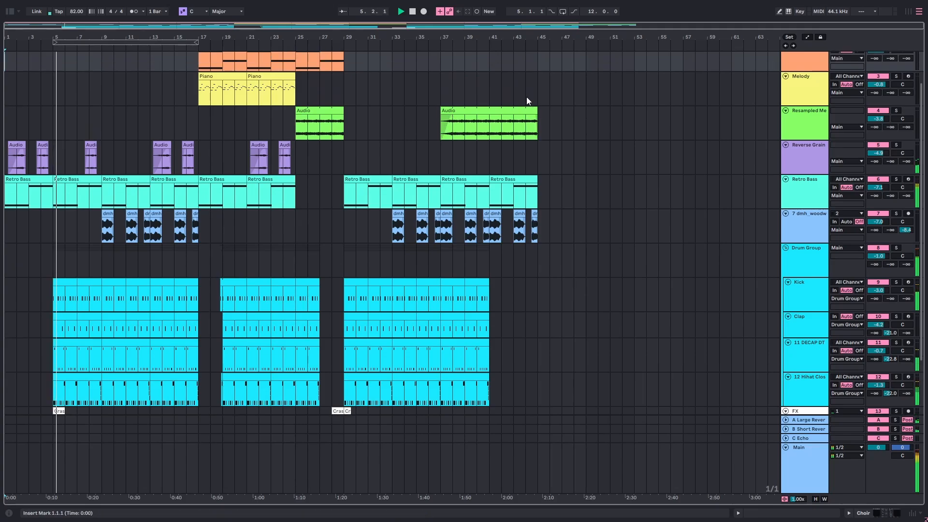
{"action": "scroll", "coordinate": [527, 101], "scroll_direction": "up", "scroll_amount": 1}
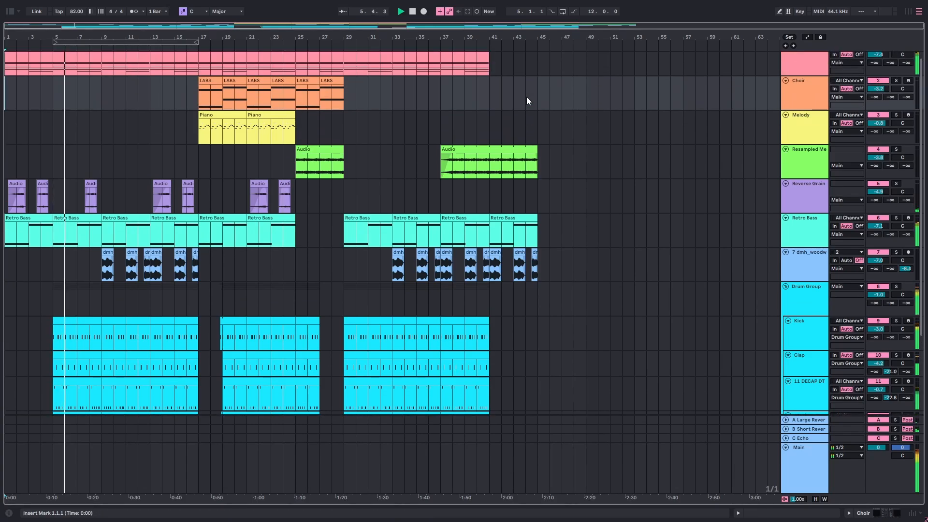
{"action": "scroll", "coordinate": [528, 101], "scroll_direction": "up", "scroll_amount": 1}
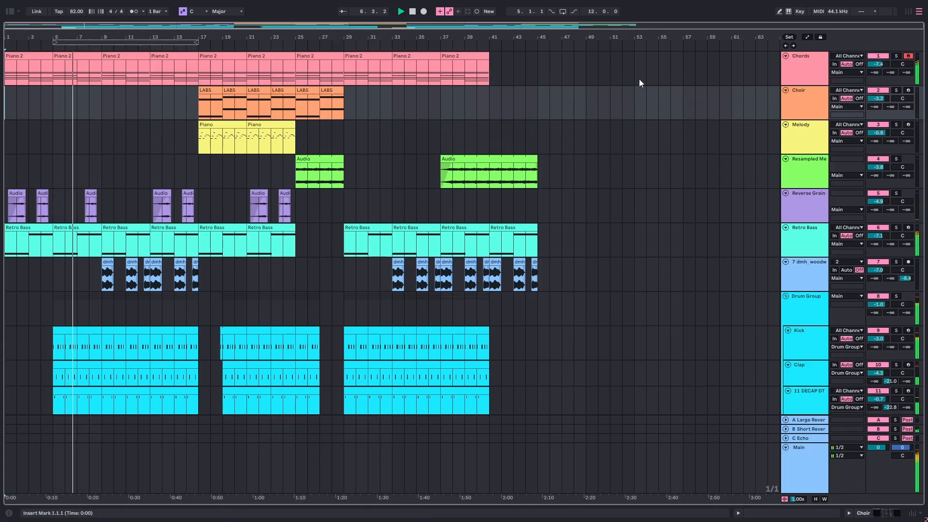